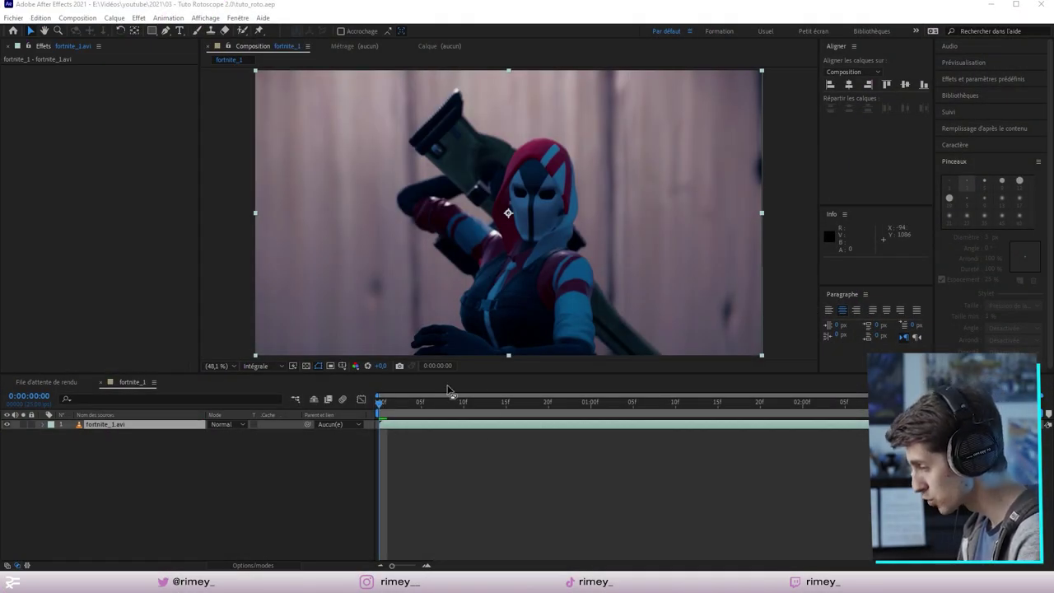
Preview the Fortnite clip from its first frame with playback and playhead scrubbing.
{"action": "left_click", "coordinate": [420, 401]}
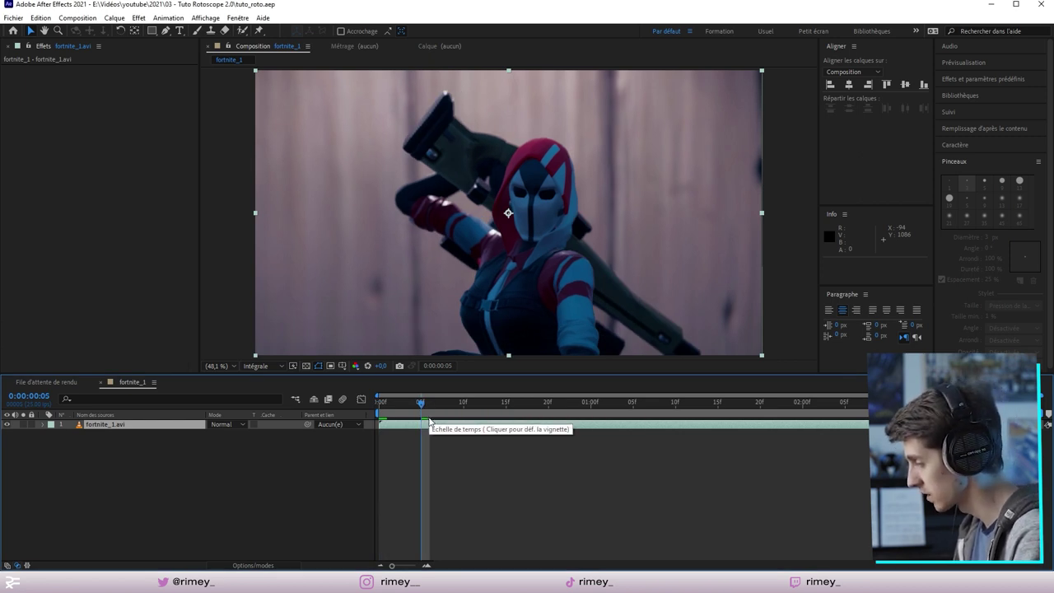
{"action": "key", "text": "Home"}
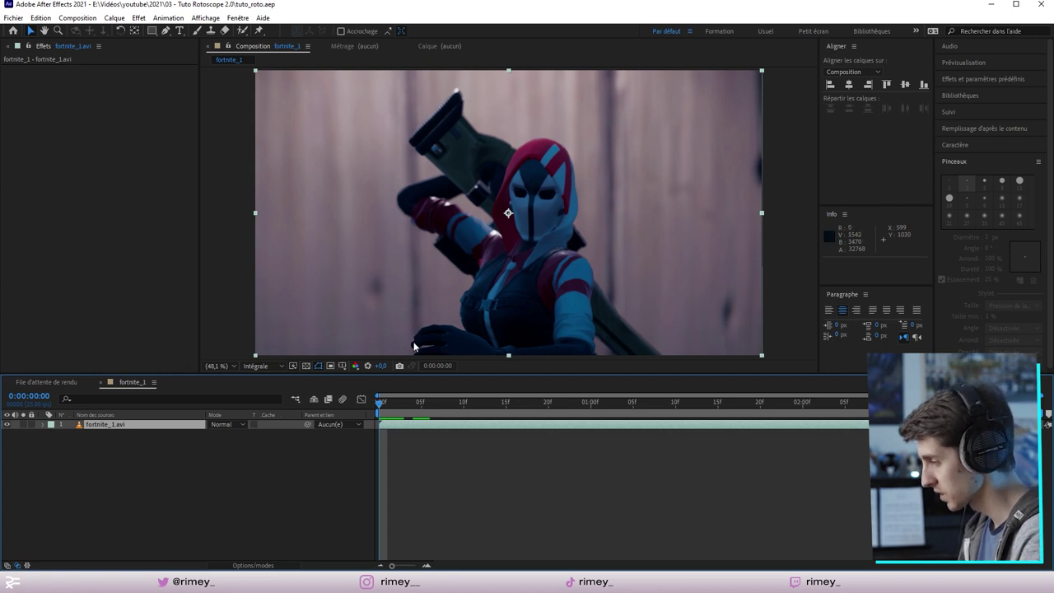
{"action": "key", "text": "space"}
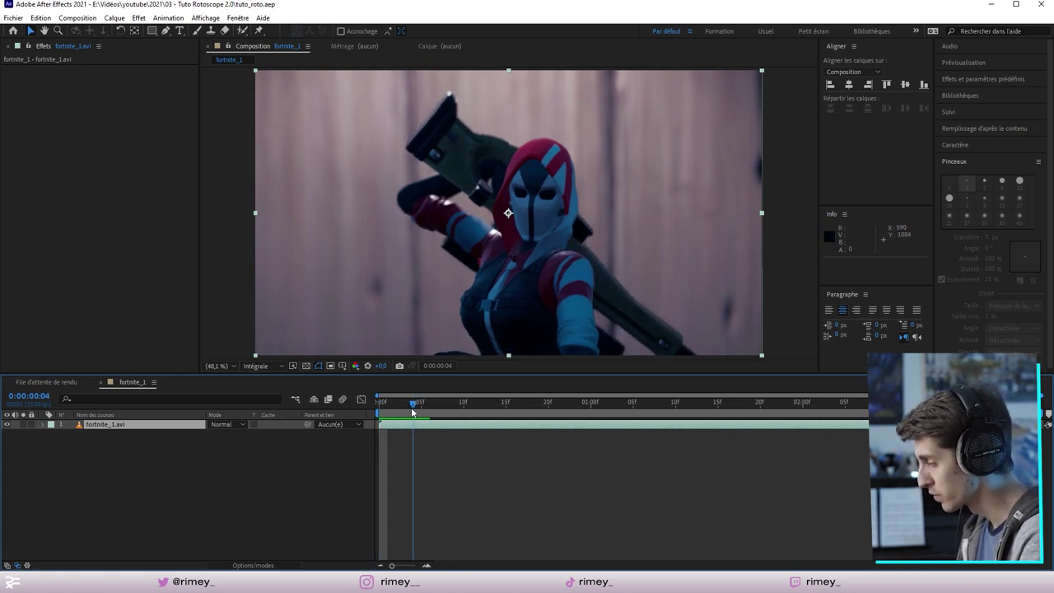
{"action": "left_click_drag", "start_coordinate": [523, 413], "coordinate": [383, 434]}
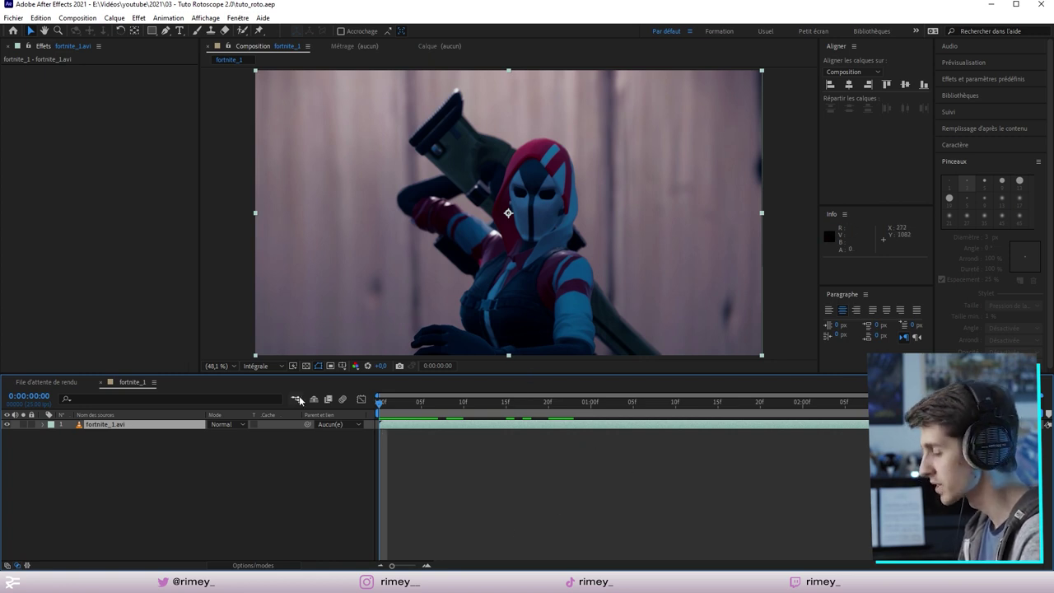
{"action": "left_click_drag", "start_coordinate": [392, 410], "coordinate": [412, 407]}
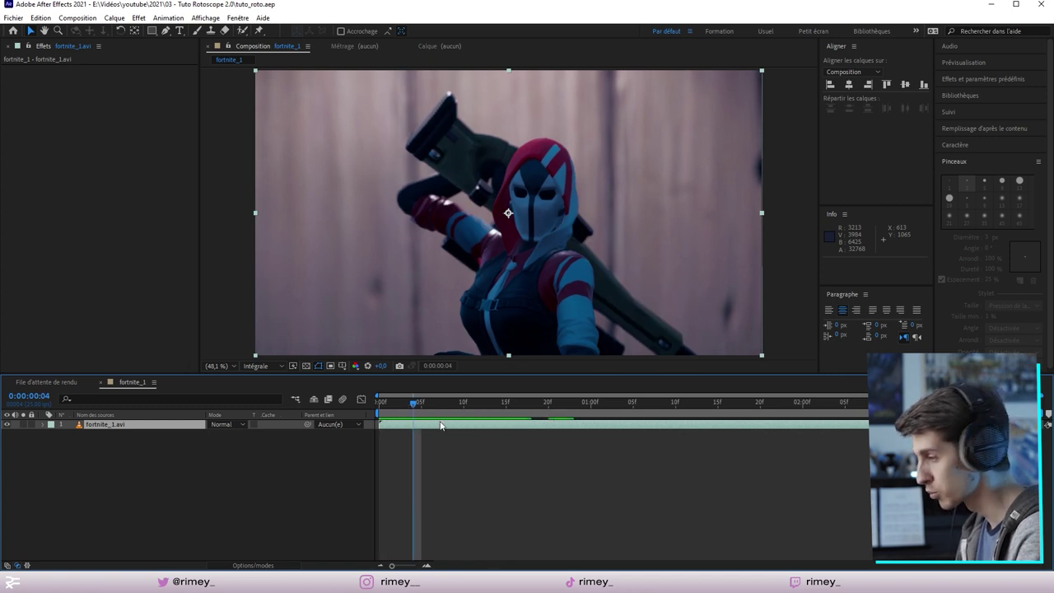
Step back frame by frame to 0:00:00:05 and bring up the keyboard shortcuts dialog.
{"action": "key", "text": "space"}
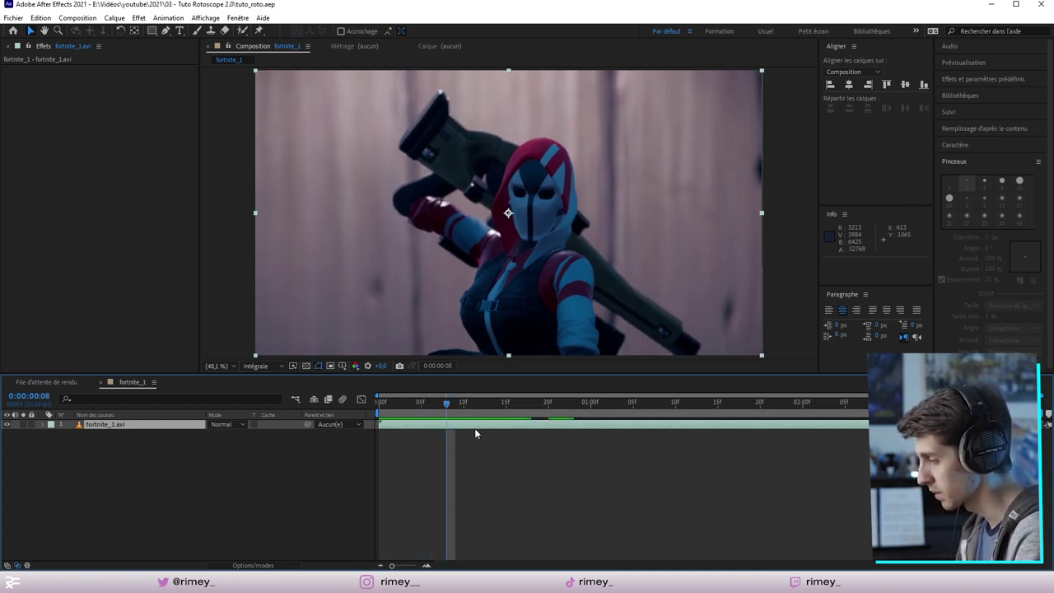
{"action": "key", "text": "Page_Up"}
{"action": "key", "text": "Page_Up"}
{"action": "key", "text": "Page_Up"}
{"action": "key", "text": "Page_Up"}
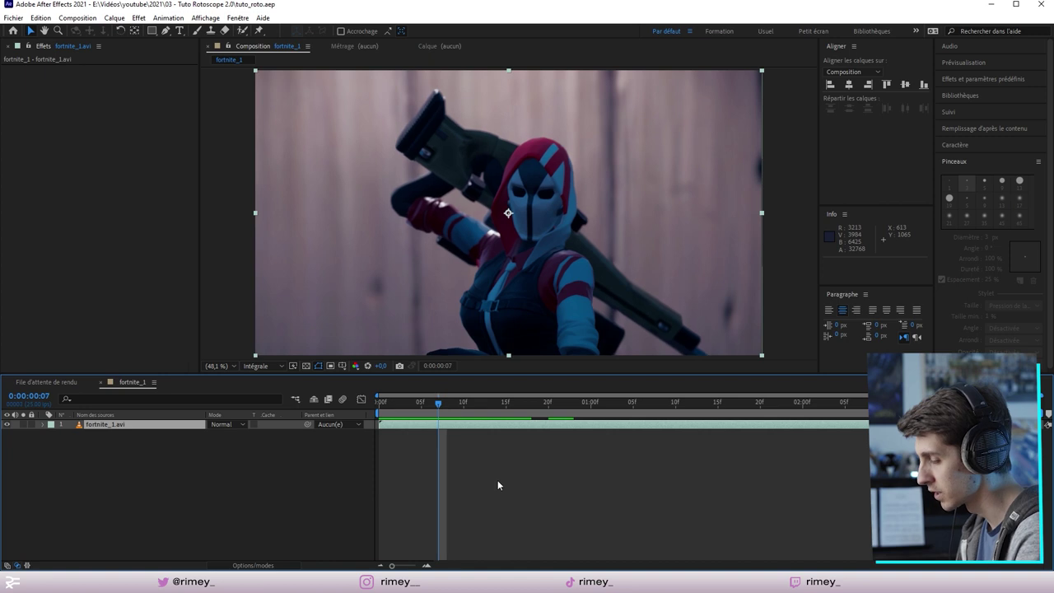
{"action": "key", "text": "Page_Up"}
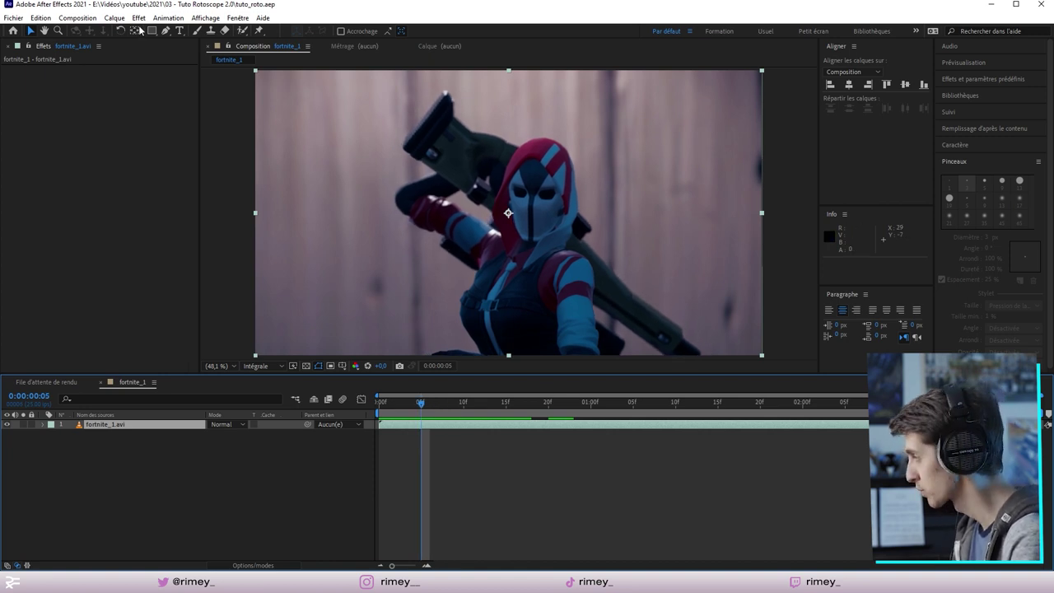
{"action": "left_click", "coordinate": [46, 22]}
{"action": "left_click", "coordinate": [91, 348]}
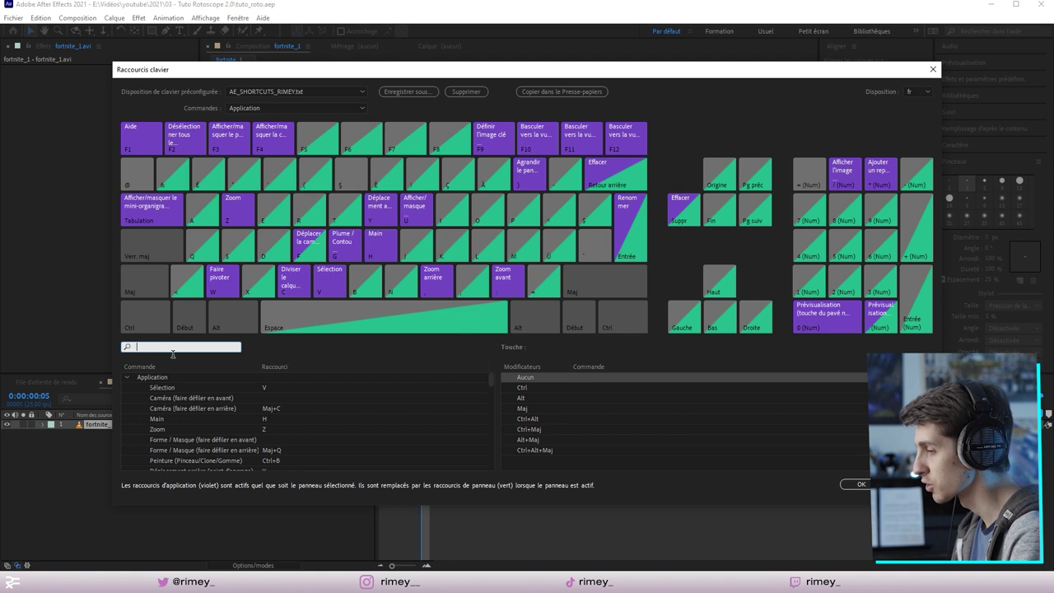
{"action": "type", "text": "pg suiv"}
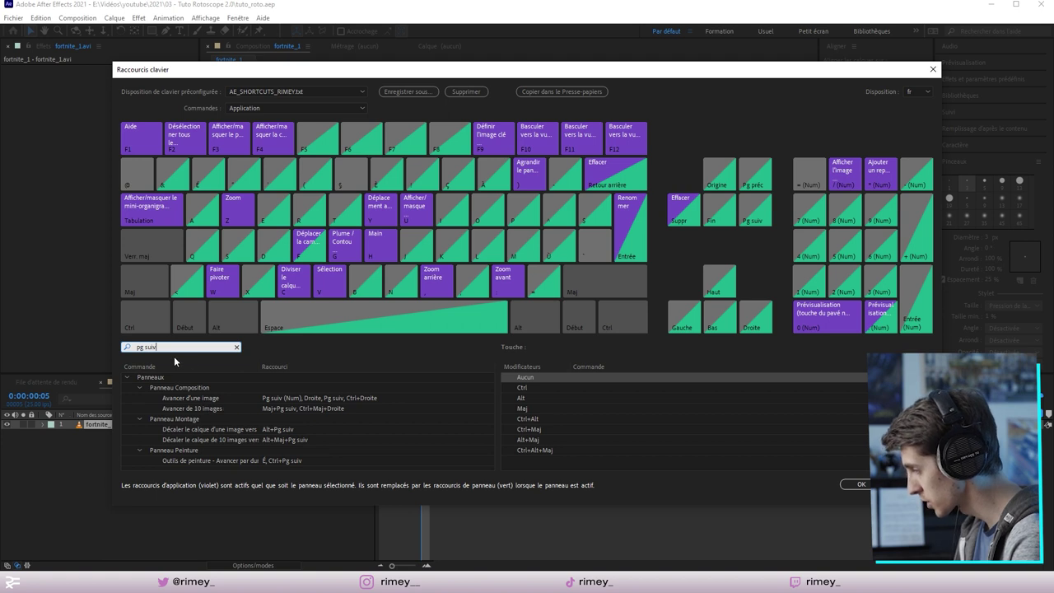
{"action": "key", "text": "BackSpace"}
{"action": "key", "text": "BackSpace"}
{"action": "key", "text": "BackSpace"}
{"action": "type", "text": "préc"}
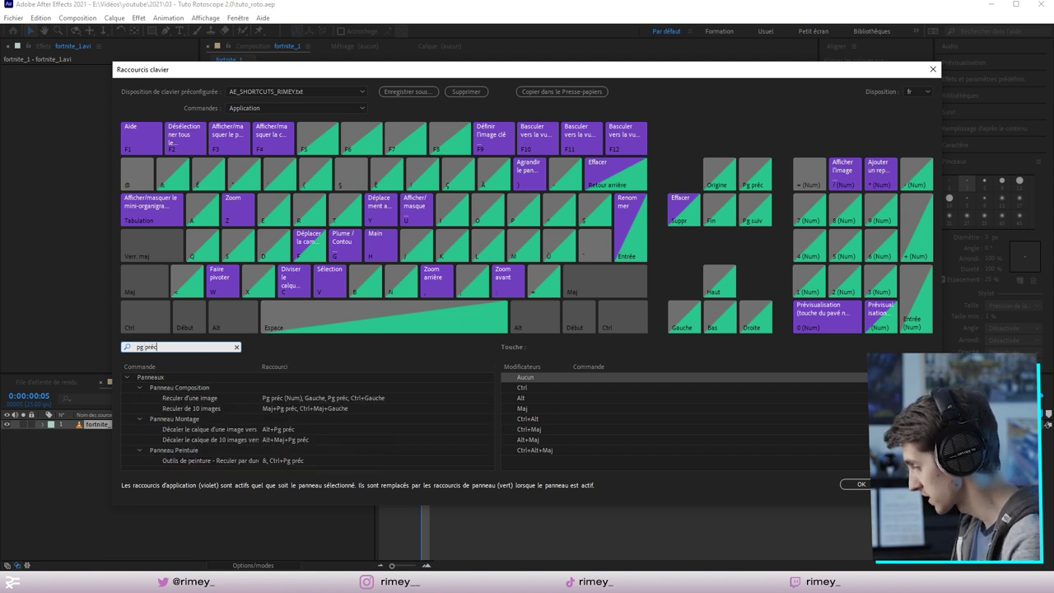
{"action": "left_click", "coordinate": [214, 400]}
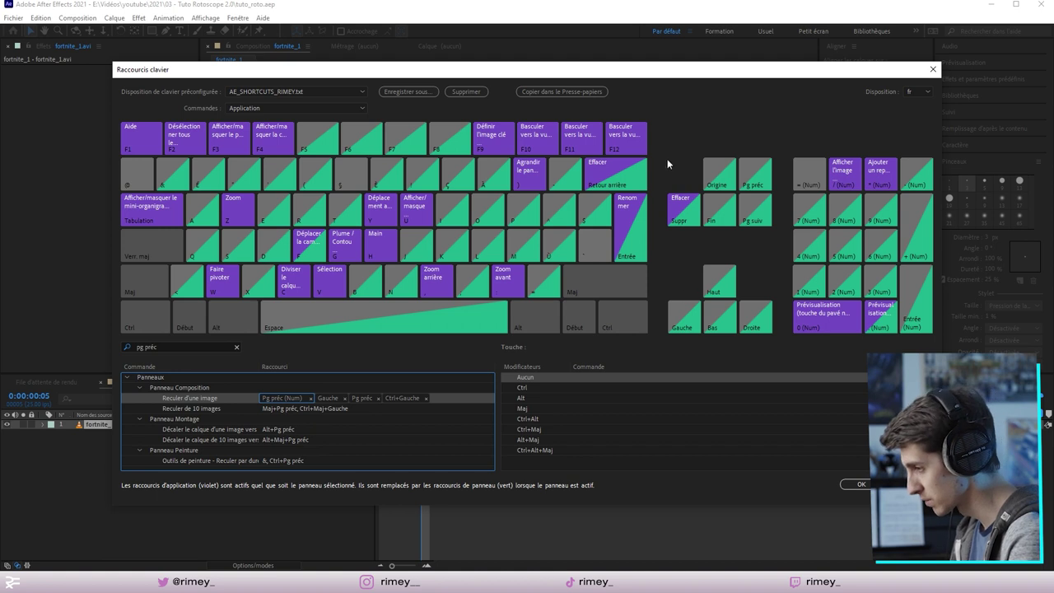
{"action": "key", "text": "Return"}
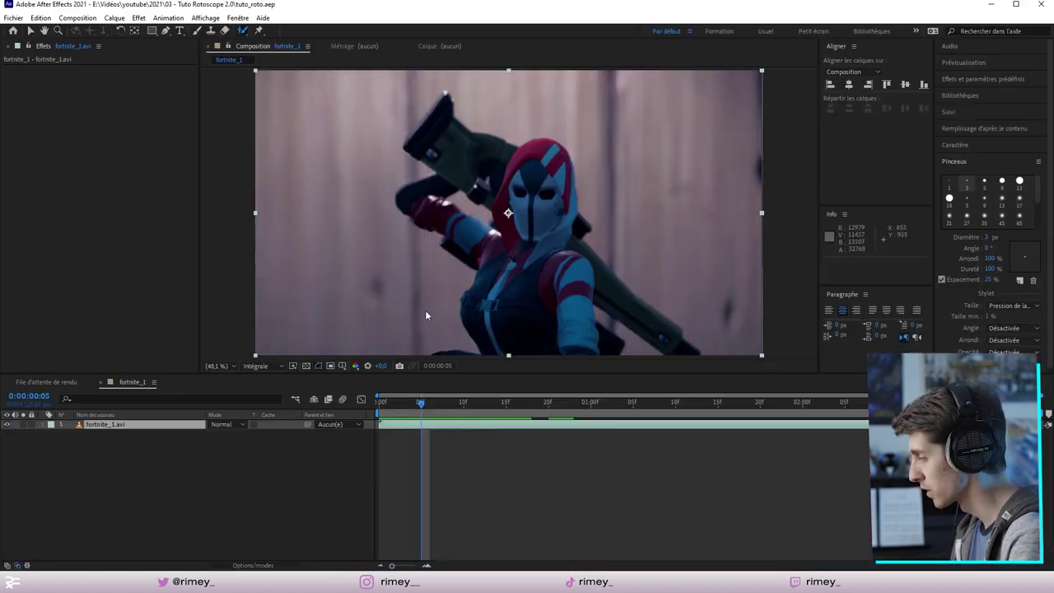
Keep the viewer at Intégrale resolution and drag the panel divider down to enlarge the Composition viewer.
{"action": "left_click", "coordinate": [266, 370]}
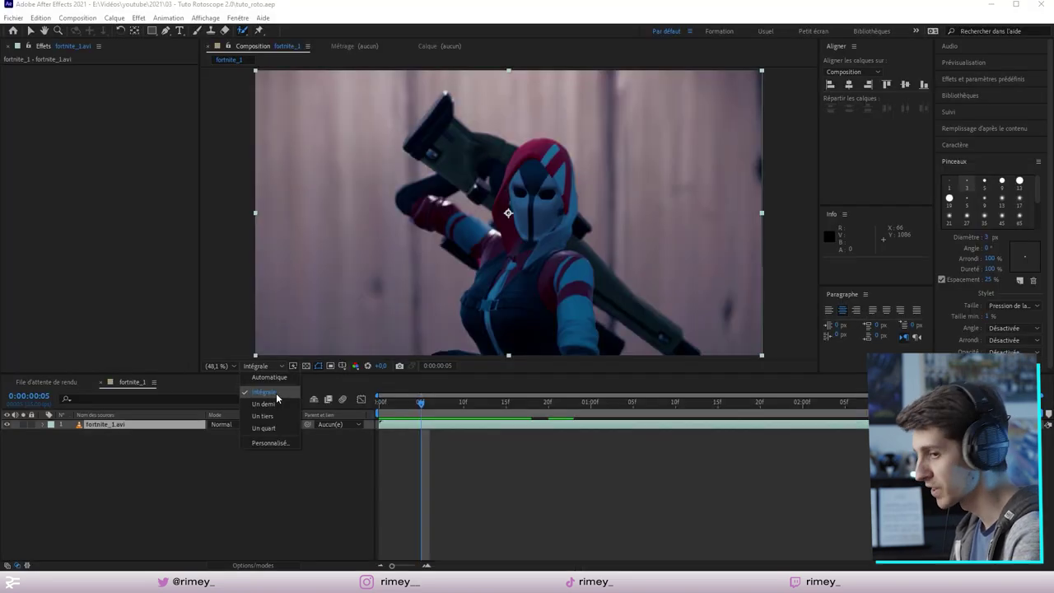
{"action": "left_click", "coordinate": [277, 395]}
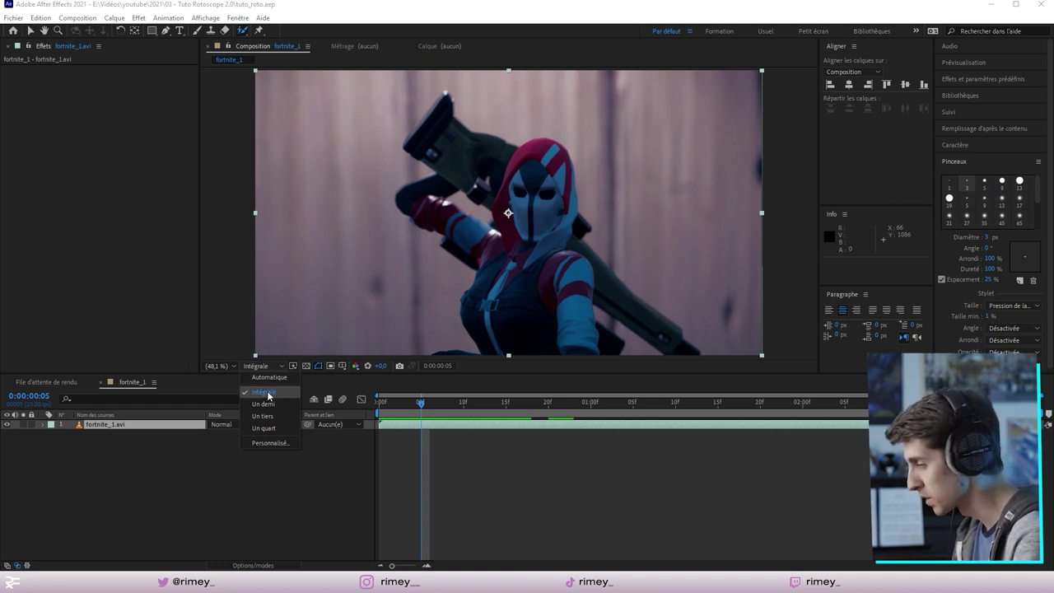
{"action": "left_click", "coordinate": [267, 395]}
{"action": "left_click_drag", "start_coordinate": [429, 376], "coordinate": [428, 438]}
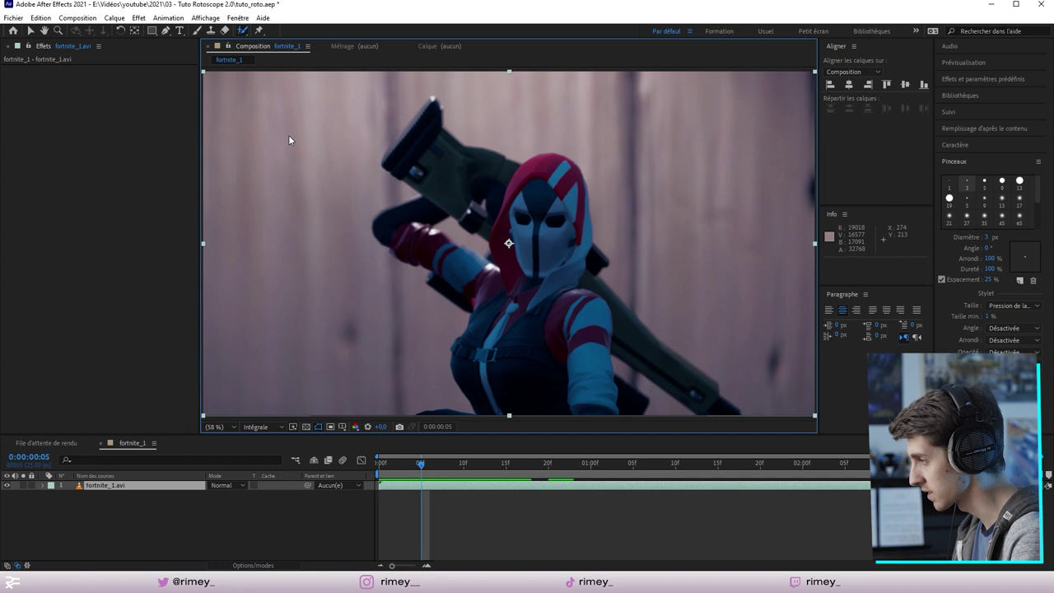
Open fortnite_1.avi in its own Layer panel and show the Pinceaux panel from Fenêtre.
{"action": "double_click", "coordinate": [512, 484]}
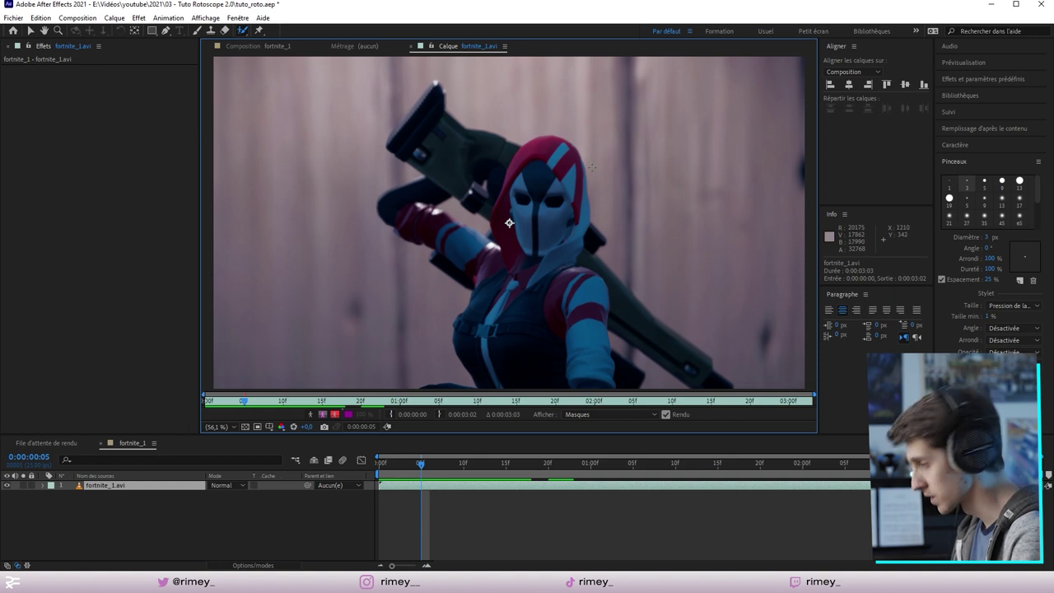
{"action": "left_click", "coordinate": [238, 18]}
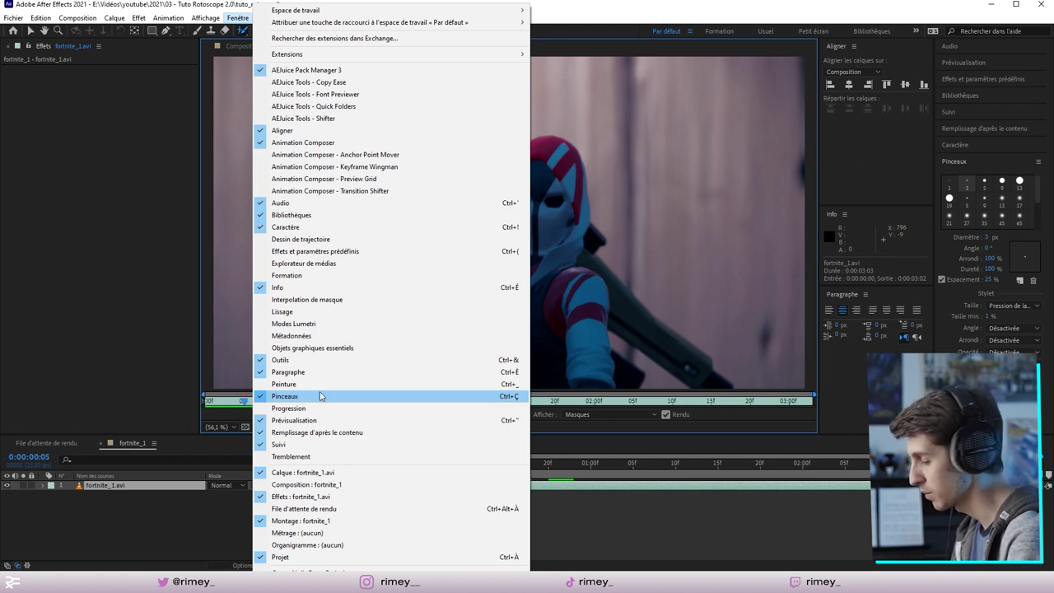
{"action": "left_click", "coordinate": [1002, 179]}
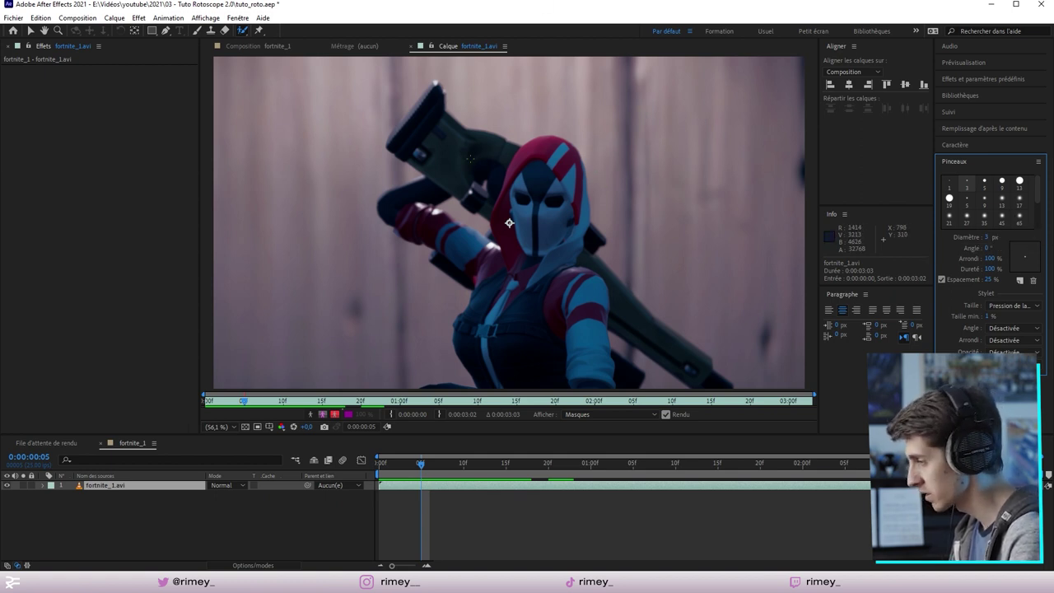
Enlarge the brush Diamètre to 18 px and paint a Roto Brush stroke from weapon tip to hood.
{"action": "left_click_drag", "start_coordinate": [420, 464], "coordinate": [471, 465]}
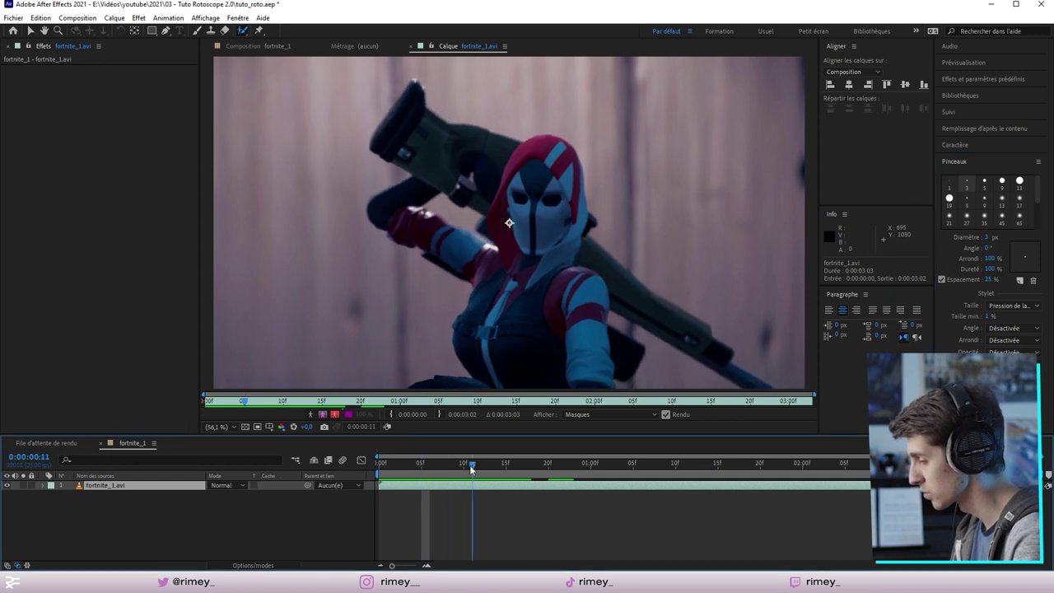
{"action": "key", "text": "space"}
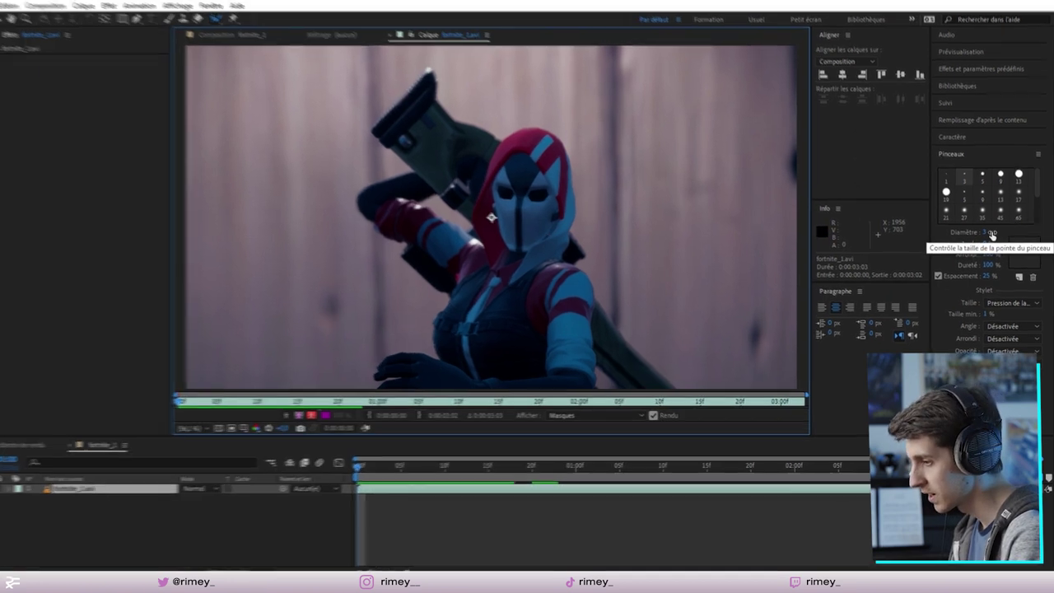
{"action": "left_click_drag", "start_coordinate": [964, 236], "coordinate": [975, 238]}
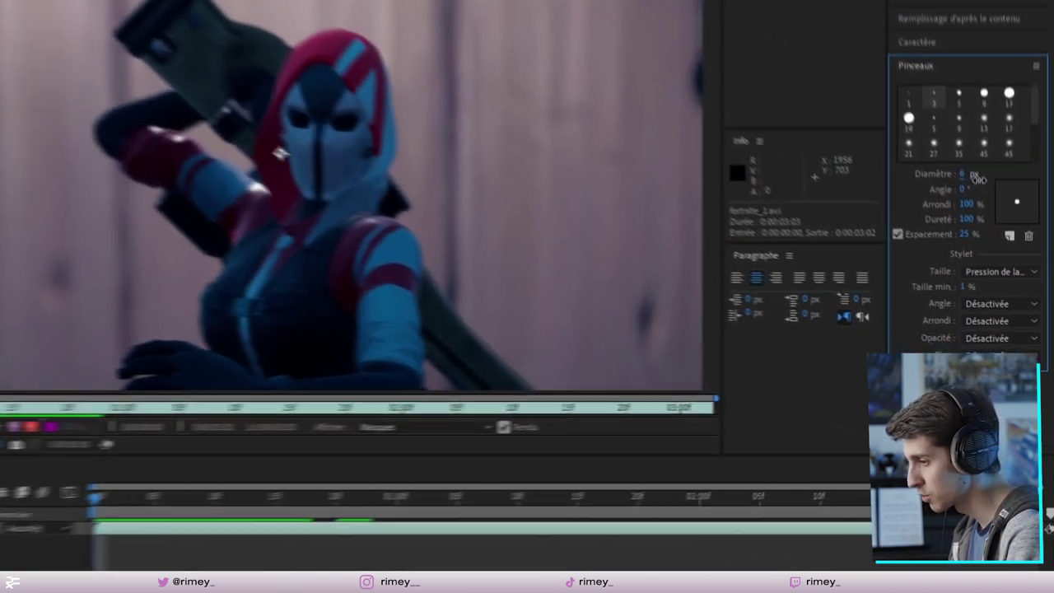
{"action": "mouse_move", "coordinate": [976, 178]}
{"action": "left_mouse_down"}
{"action": "mouse_move", "coordinate": [994, 189]}
{"action": "mouse_move", "coordinate": [994, 166]}
{"action": "left_mouse_up"}
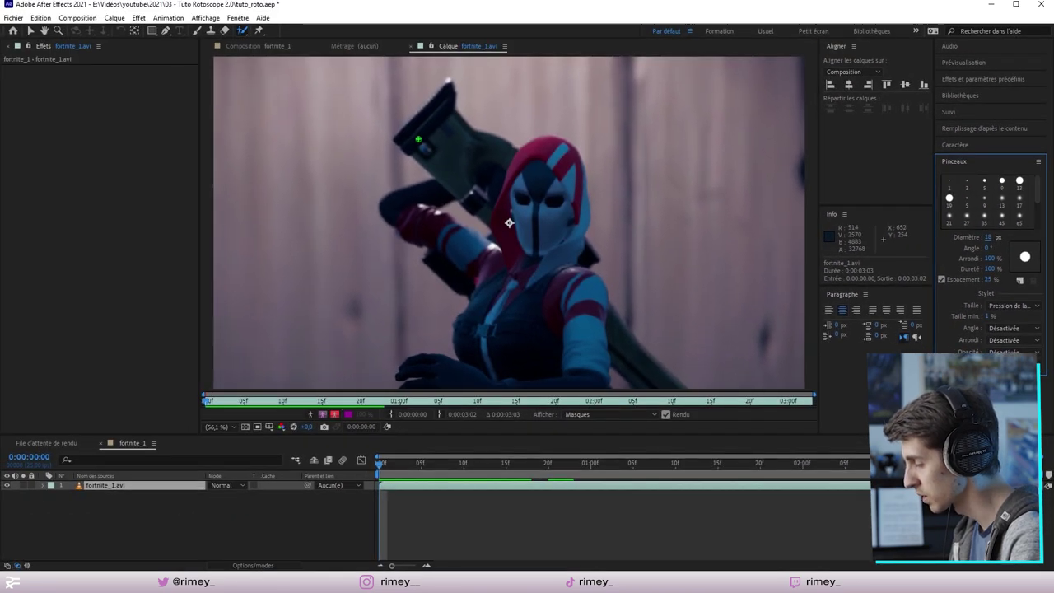
{"action": "mouse_move", "coordinate": [409, 139]}
{"action": "left_mouse_down"}
{"action": "mouse_move", "coordinate": [519, 162]}
{"action": "mouse_move", "coordinate": [629, 338]}
{"action": "mouse_move", "coordinate": [485, 376]}
{"action": "mouse_move", "coordinate": [433, 232]}
{"action": "mouse_move", "coordinate": [458, 152]}
{"action": "left_mouse_up"}
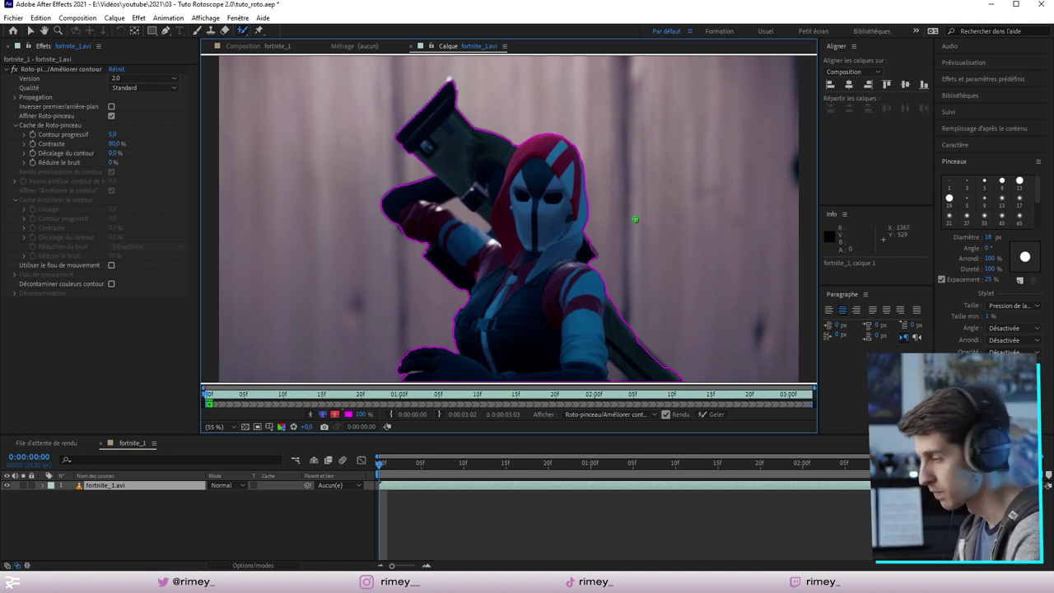
Set Roto-pinceau Qualité to Optimal, keep Version 2.0, and lower Contraste from 80 to 70 %.
{"action": "left_click", "coordinate": [72, 70]}
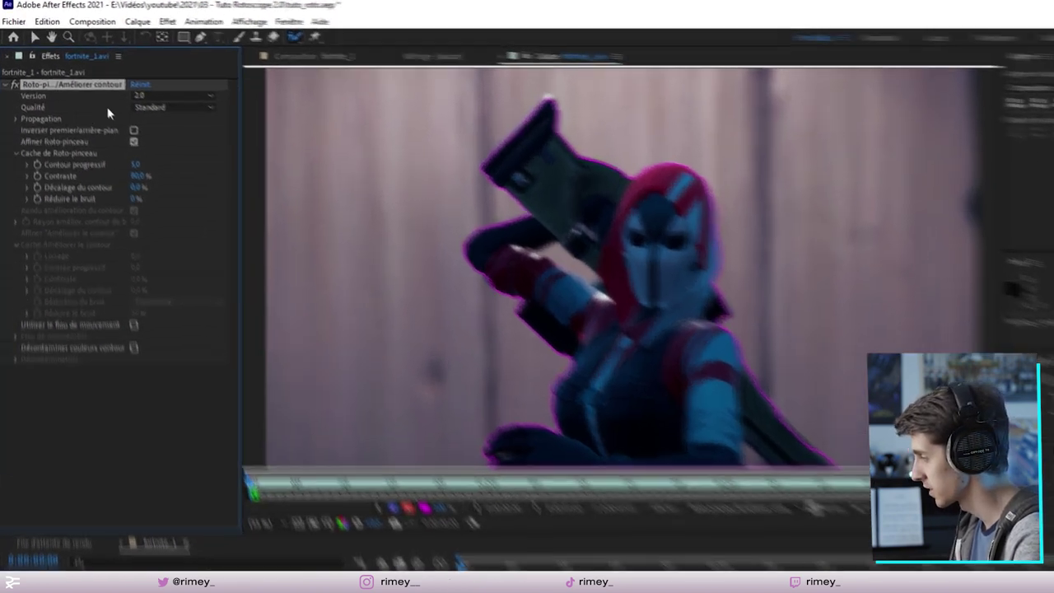
{"action": "left_click", "coordinate": [139, 88]}
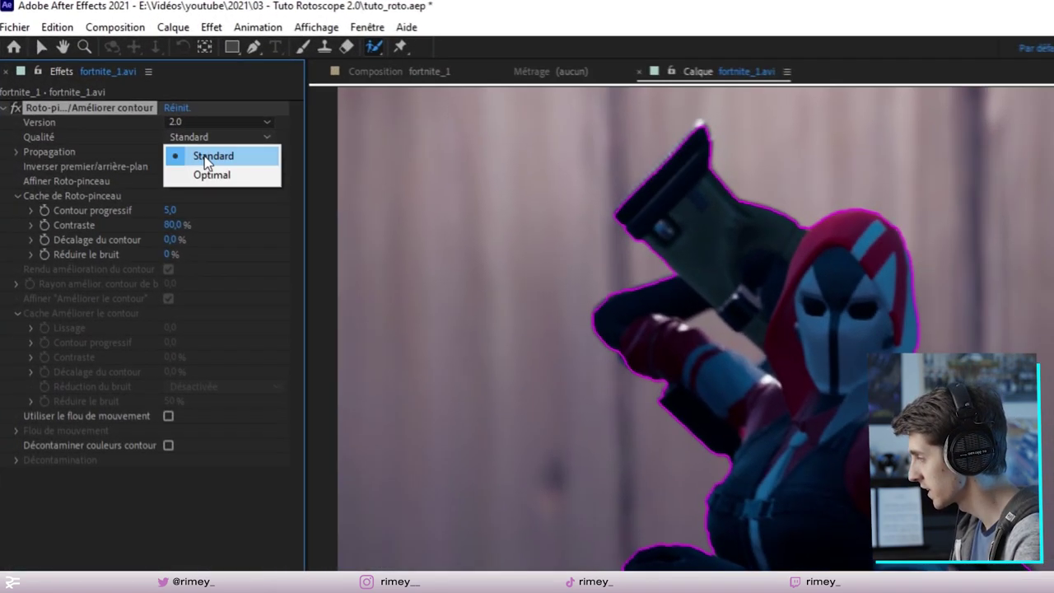
{"action": "left_click", "coordinate": [137, 111]}
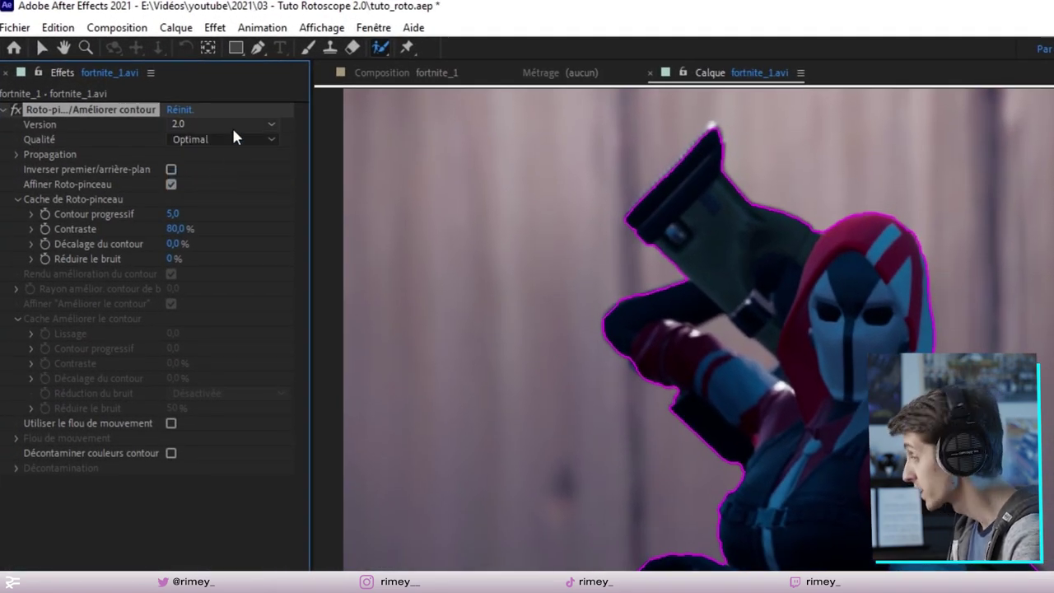
{"action": "left_click", "coordinate": [202, 125]}
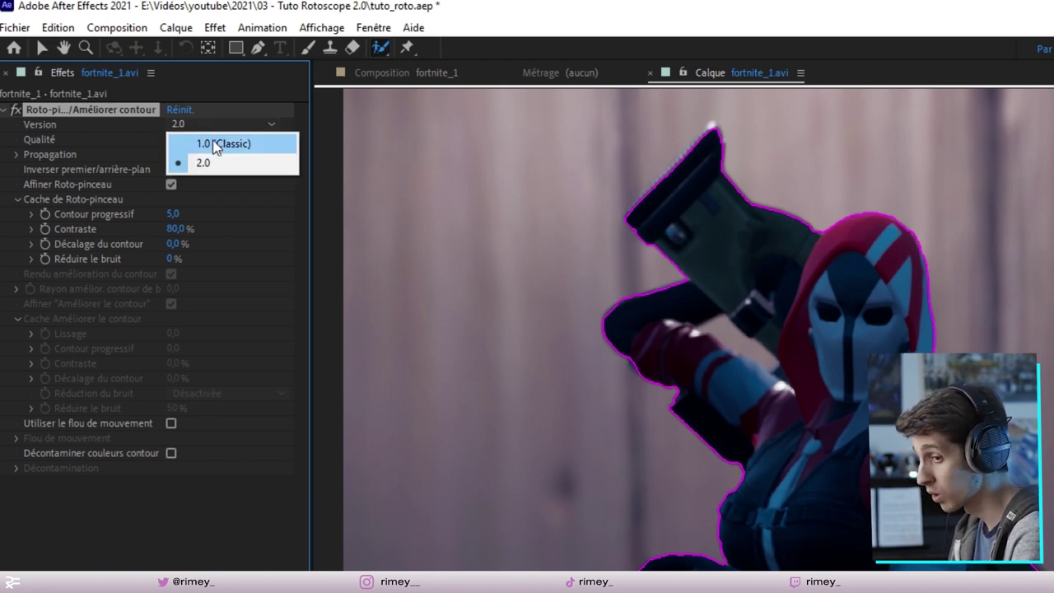
{"action": "left_click", "coordinate": [240, 252]}
{"action": "left_click", "coordinate": [177, 230]}
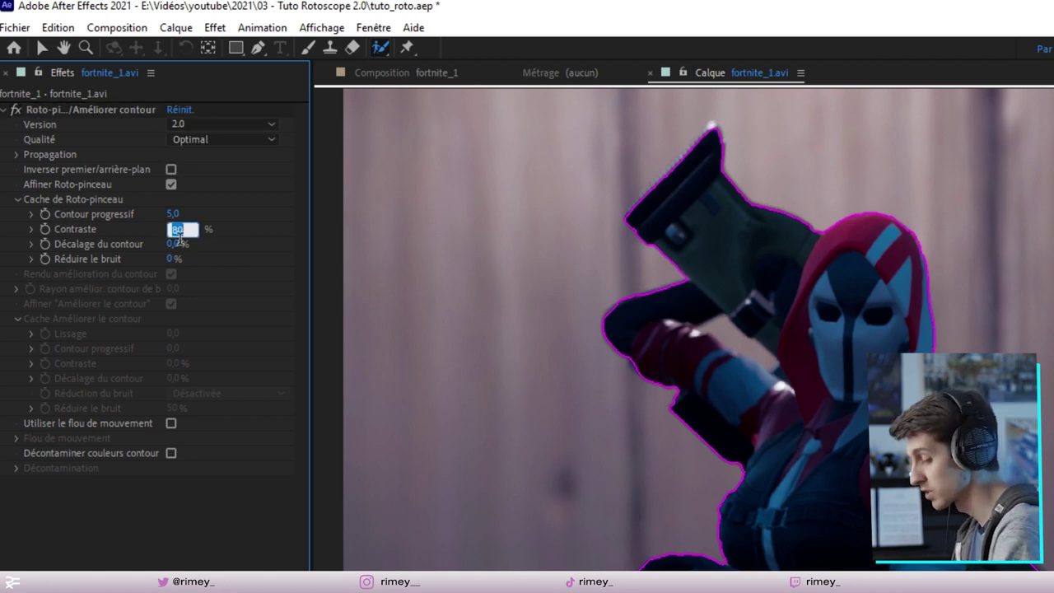
{"action": "type", "text": "70"}
{"action": "key", "text": "Return"}
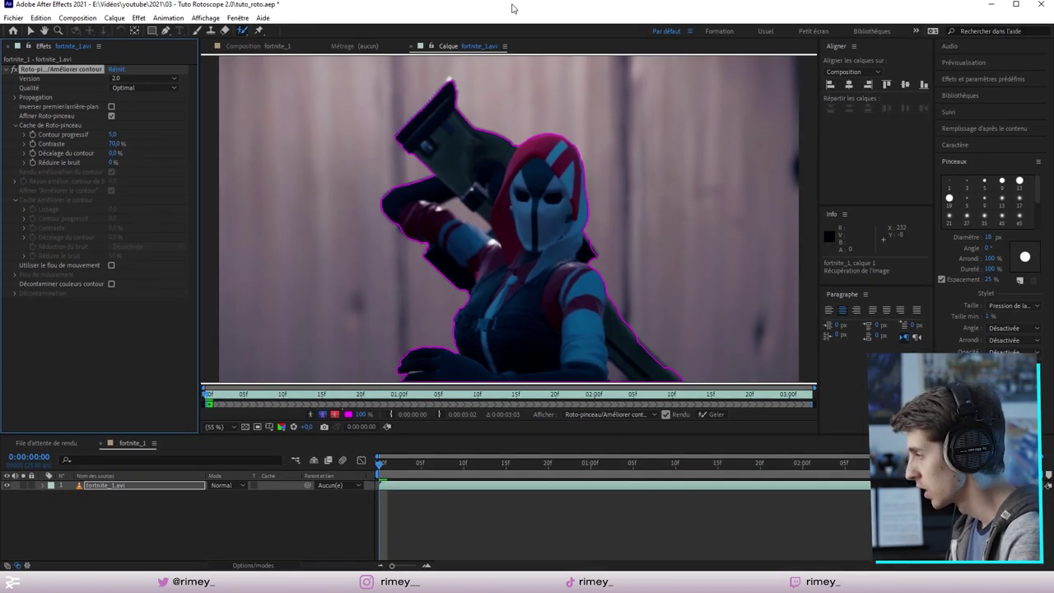
Enlarge the layer view and display it at 100% with the Roto Brush tool active.
{"action": "left_click_drag", "start_coordinate": [578, 438], "coordinate": [578, 486]}
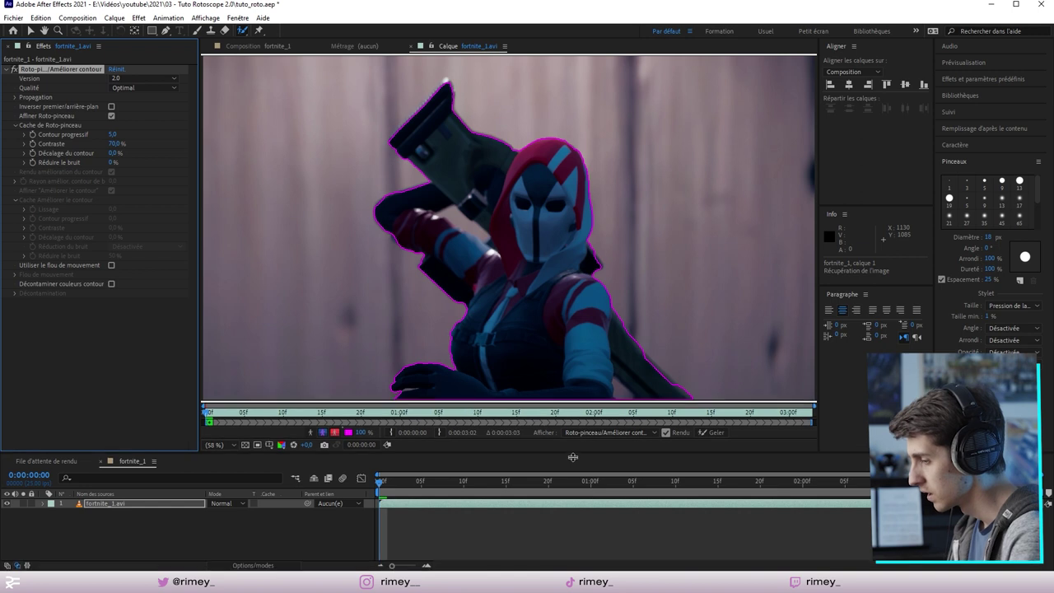
{"action": "key", "text": "slash"}
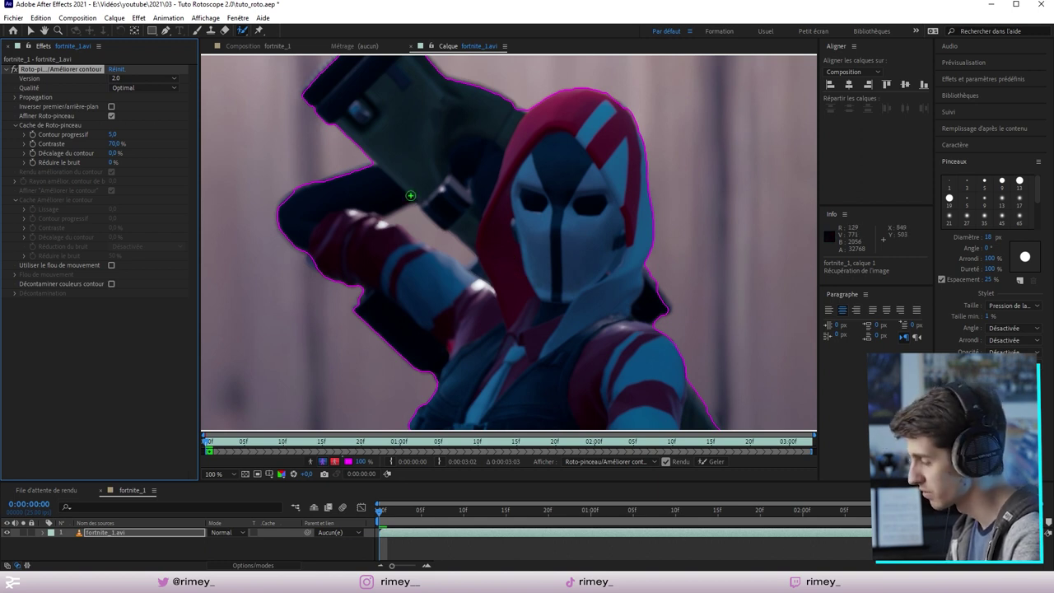
{"action": "left_click", "coordinate": [243, 33]}
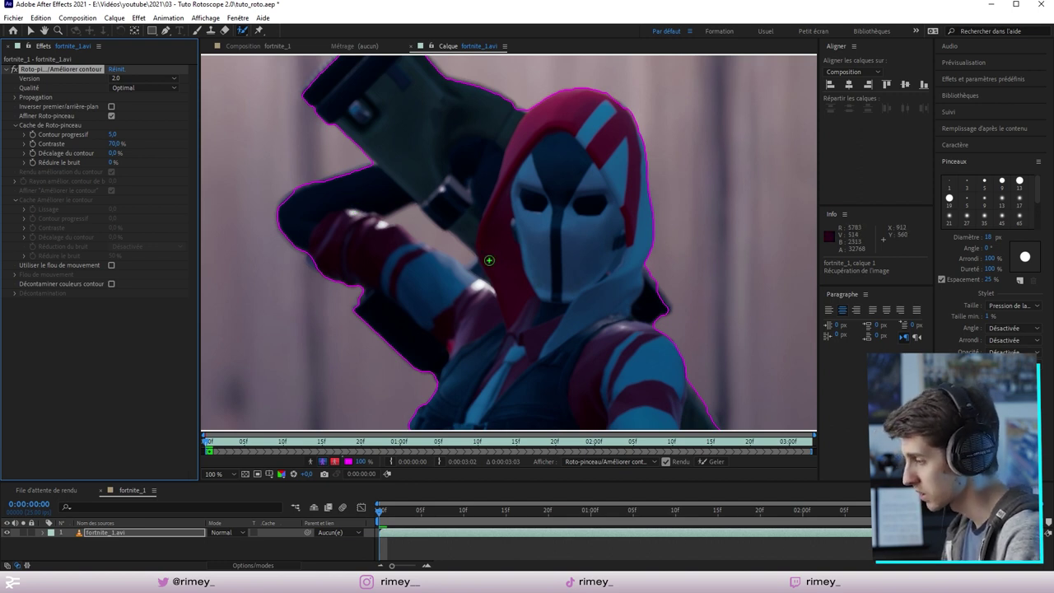
Pan and zoom around the head, arm and weapon to inspect the magenta roto outline.
{"action": "left_click_drag", "start_coordinate": [487, 260], "coordinate": [681, 295]}
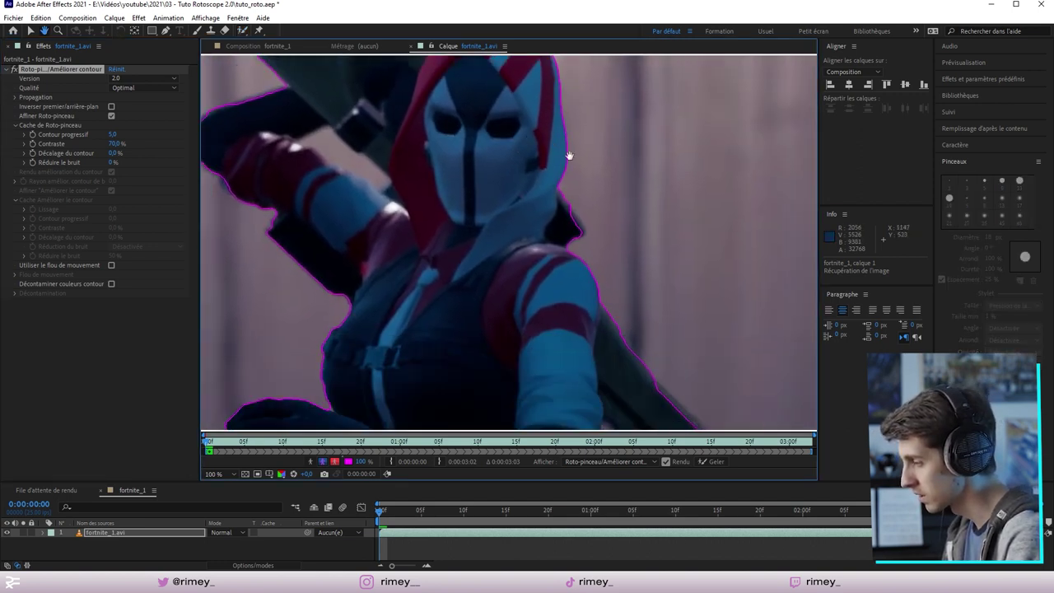
{"action": "scroll", "coordinate": [659, 298], "scroll_direction": "down", "scroll_amount": 3}
{"action": "scroll", "coordinate": [642, 303], "scroll_direction": "down", "scroll_amount": 5}
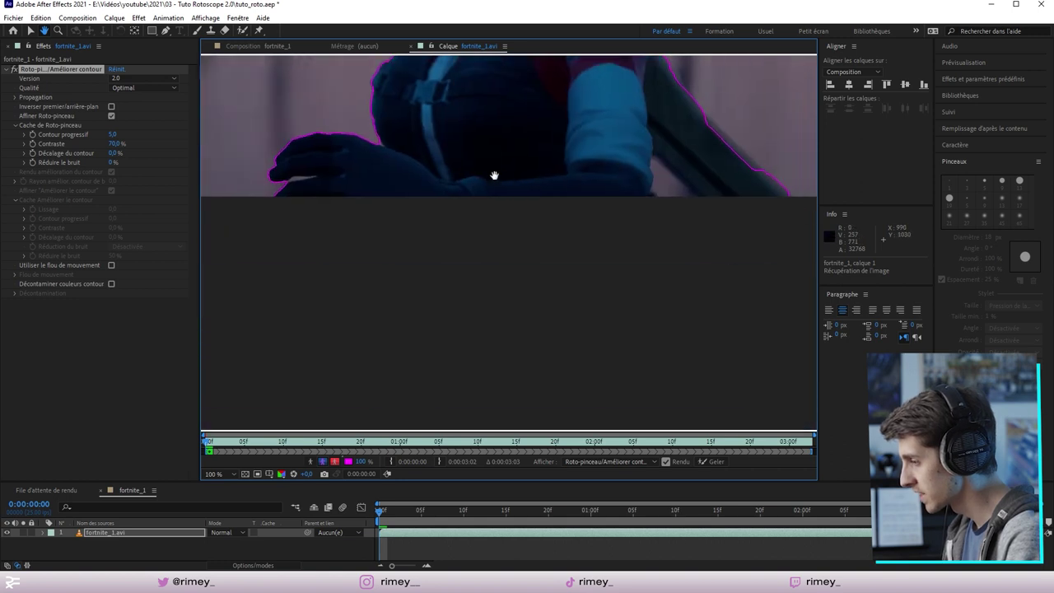
{"action": "scroll", "coordinate": [604, 310], "scroll_direction": "up", "scroll_amount": 4}
{"action": "scroll", "coordinate": [486, 254], "scroll_direction": "down", "scroll_amount": 2}
{"action": "scroll", "coordinate": [414, 289], "scroll_direction": "up", "scroll_amount": 2, "text": "alt"}
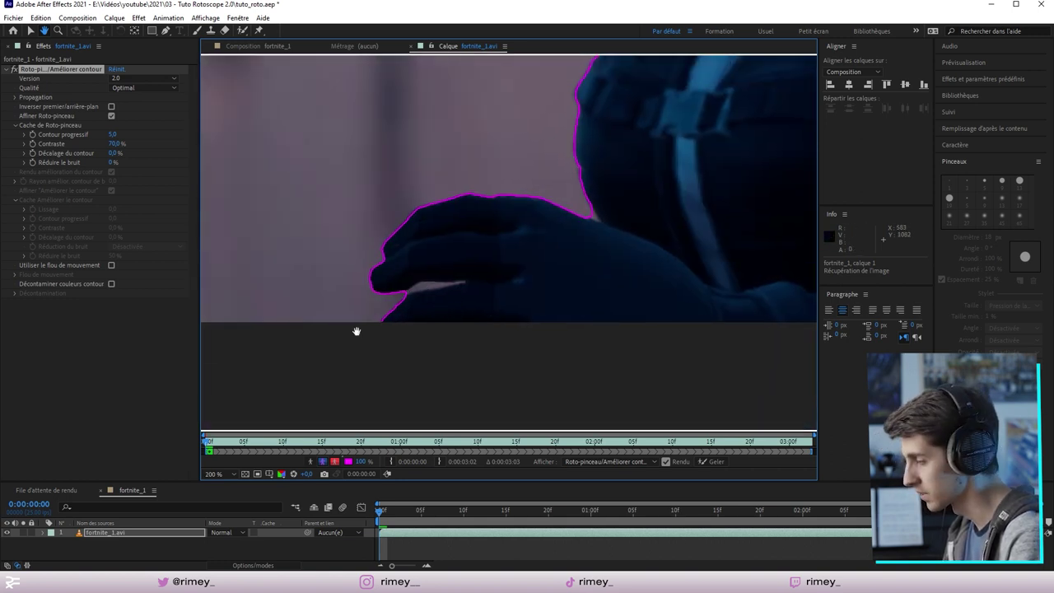
{"action": "scroll", "coordinate": [498, 270], "scroll_direction": "up", "scroll_amount": 3}
{"action": "scroll", "coordinate": [498, 317], "scroll_direction": "up", "scroll_amount": 3}
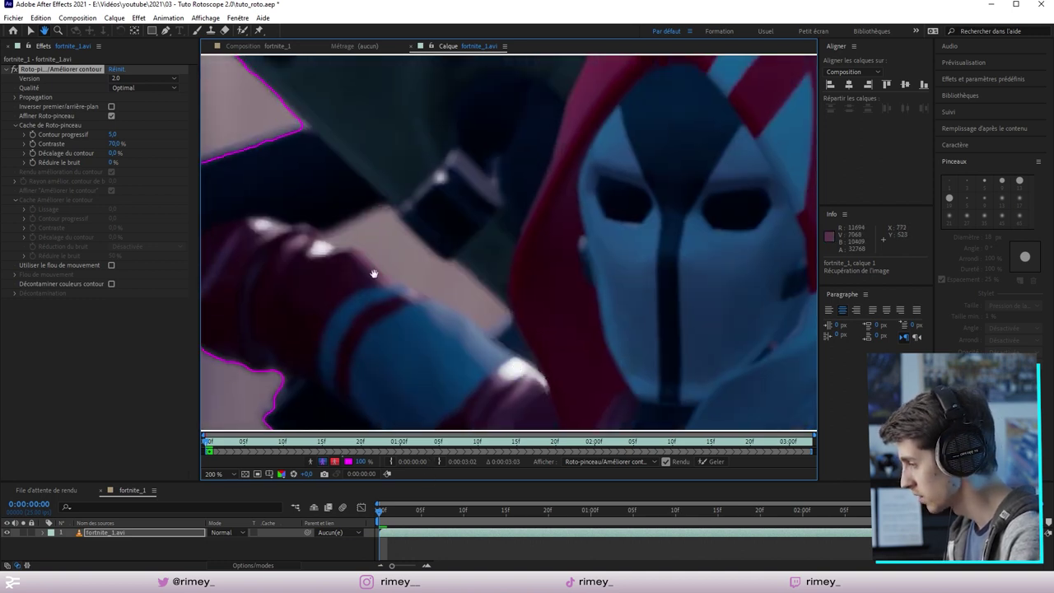
{"action": "scroll", "coordinate": [497, 336], "scroll_direction": "down", "scroll_amount": 5}
{"action": "scroll", "coordinate": [572, 193], "scroll_direction": "down", "scroll_amount": 3}
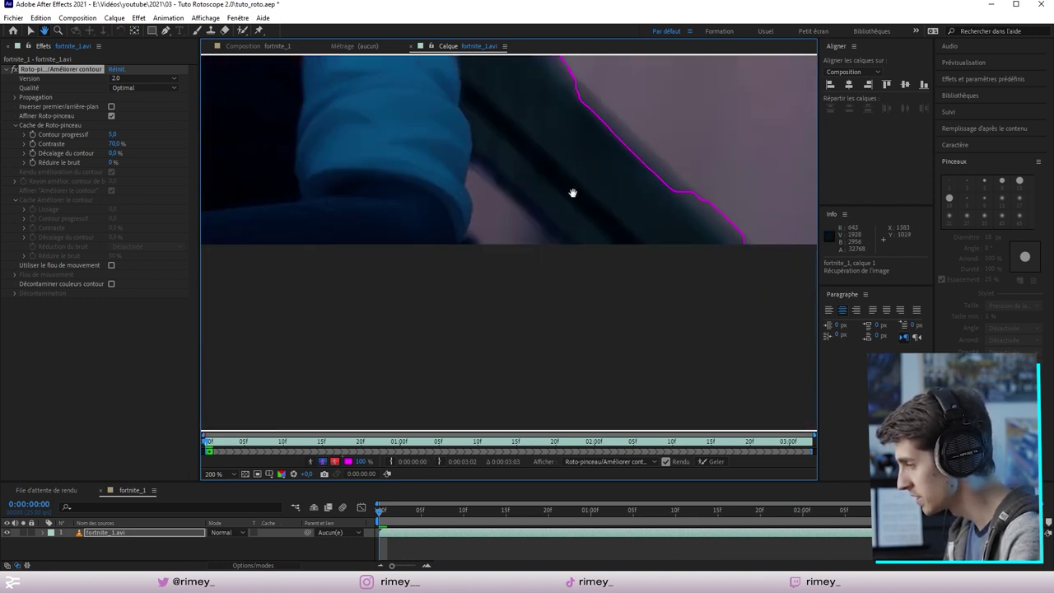
{"action": "scroll", "coordinate": [455, 173], "scroll_direction": "up", "scroll_amount": 2}
{"action": "scroll", "coordinate": [635, 320], "scroll_direction": "up", "scroll_amount": 5}
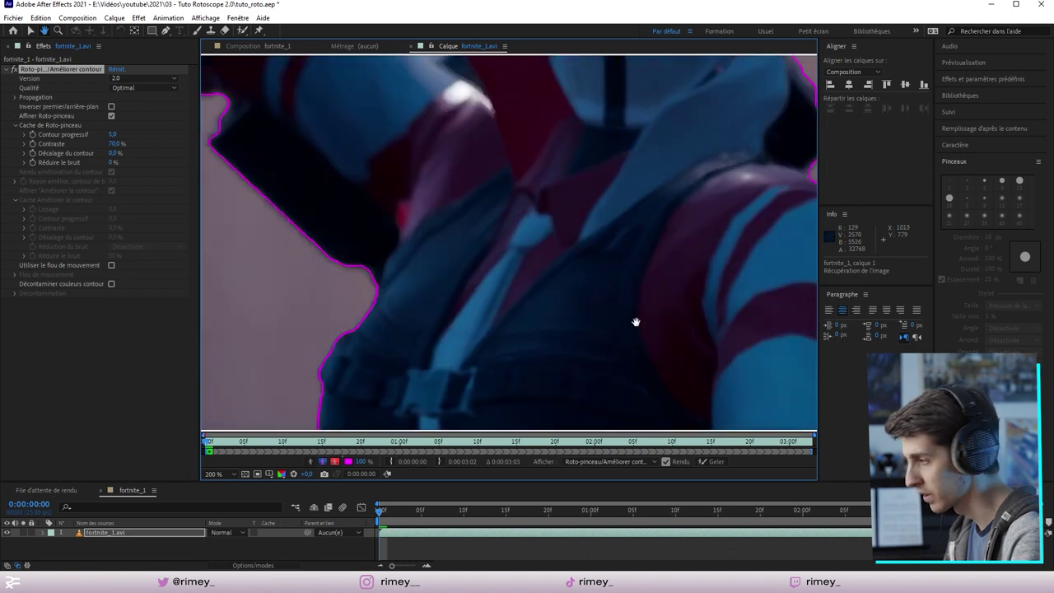
{"action": "scroll", "coordinate": [478, 287], "scroll_direction": "up", "scroll_amount": 4}
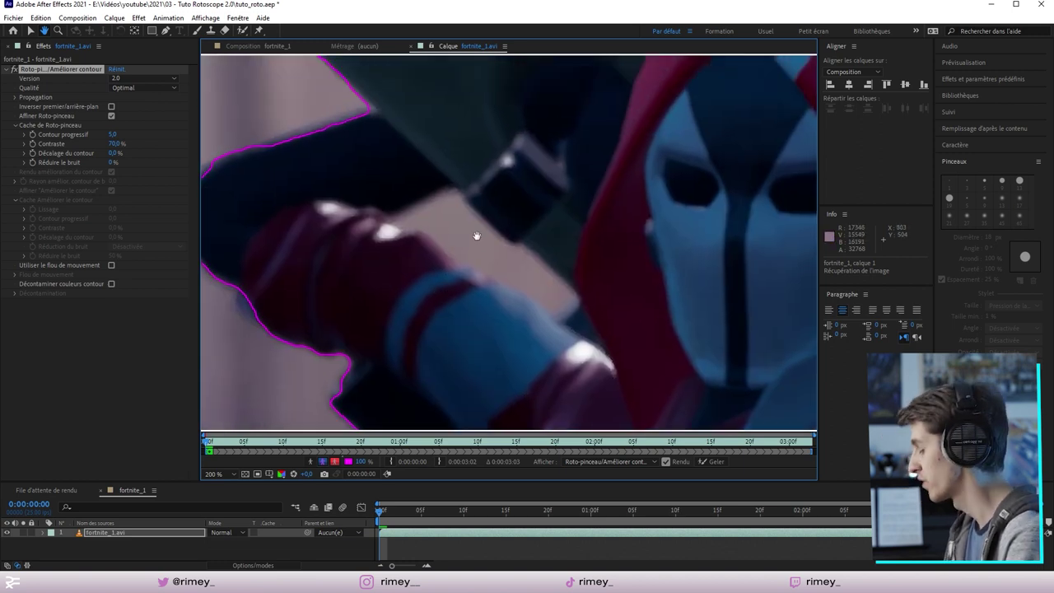
{"action": "key", "text": "alt+w"}
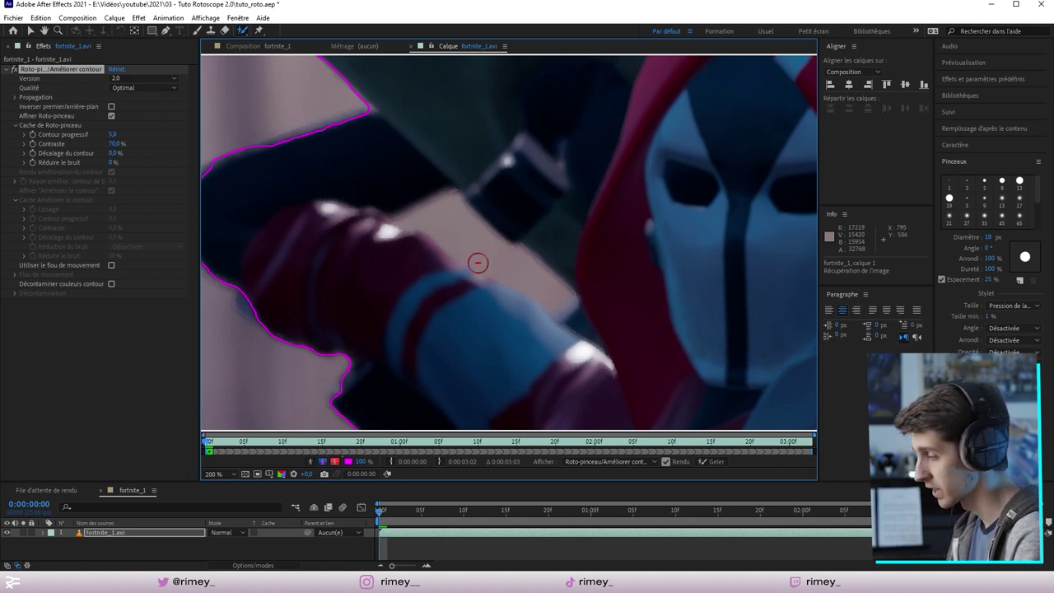
Subtract the background gap between the raised arm and gun, then add the gloved hand back.
{"action": "left_click_drag", "start_coordinate": [421, 231], "coordinate": [446, 221]}
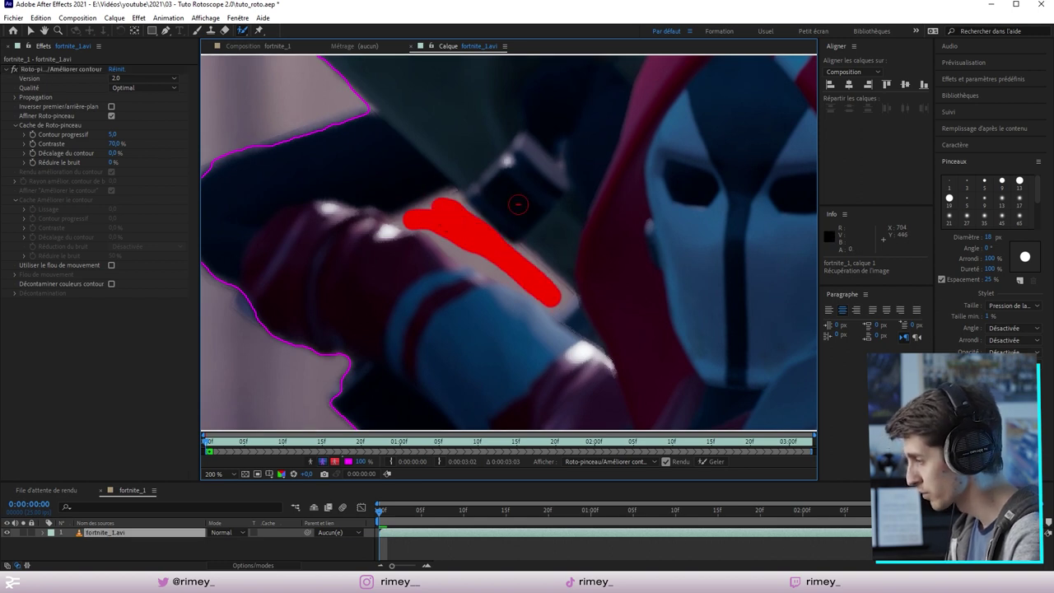
{"action": "scroll", "coordinate": [461, 239], "scroll_direction": "down", "scroll_amount": 1}
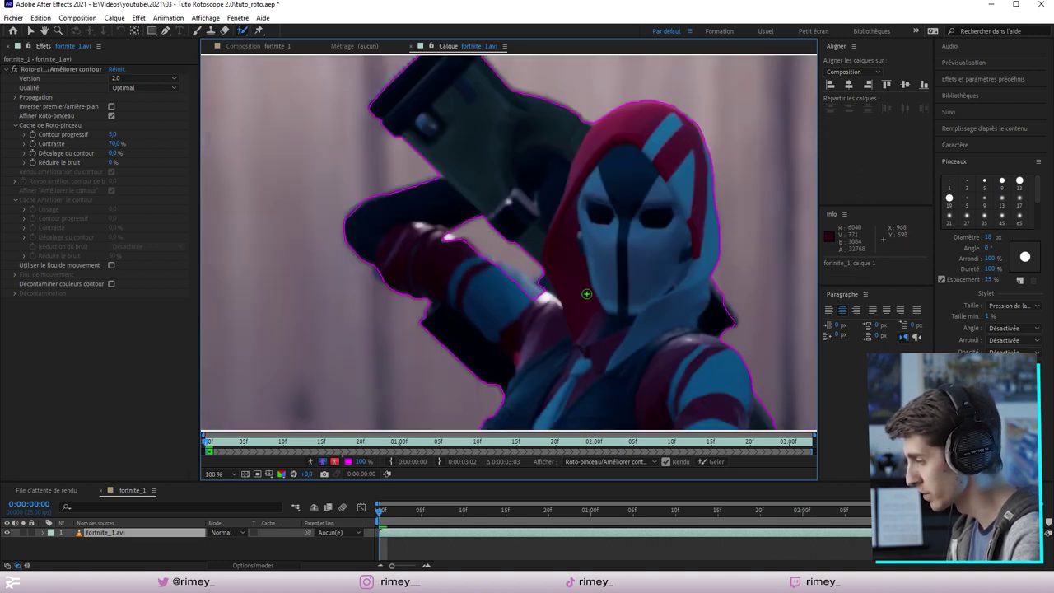
{"action": "scroll", "coordinate": [586, 293], "scroll_direction": "up", "scroll_amount": 1}
{"action": "mouse_move", "coordinate": [318, 176]}
{"action": "left_mouse_down"}
{"action": "mouse_move", "coordinate": [498, 284]}
{"action": "mouse_move", "coordinate": [485, 269]}
{"action": "left_mouse_up"}
{"action": "left_click_drag", "start_coordinate": [407, 229], "coordinate": [374, 211]}
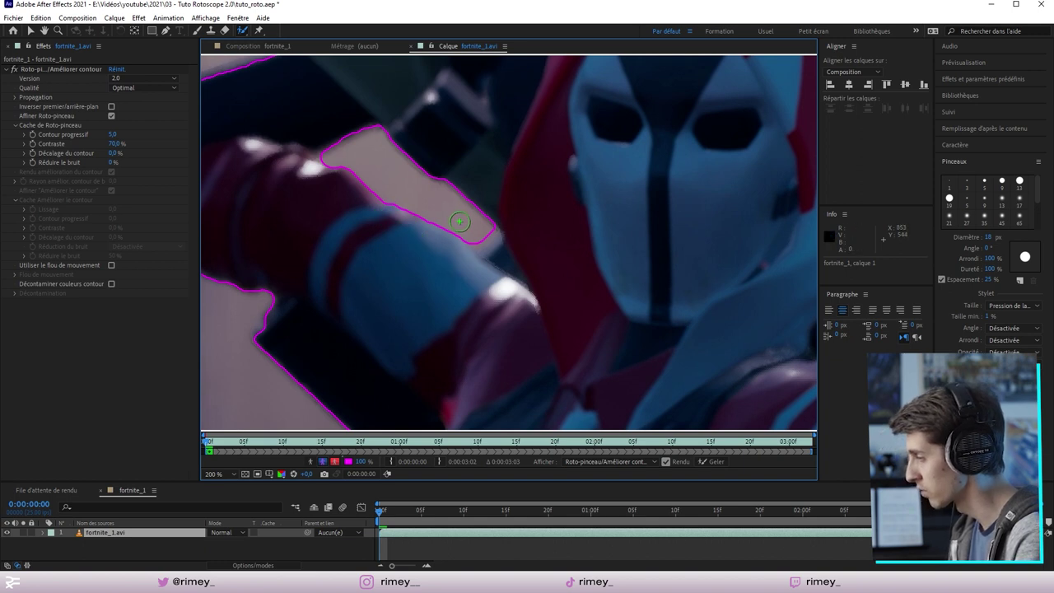
Pan along the figure's lower edge and paint a stroke extending the matte to the frame's bottom.
{"action": "scroll", "coordinate": [459, 220], "scroll_direction": "down", "scroll_amount": 3}
{"action": "scroll", "coordinate": [645, 370], "scroll_direction": "up", "scroll_amount": 2}
{"action": "scroll", "coordinate": [645, 369], "scroll_direction": "up", "scroll_amount": 1}
{"action": "left_click_drag", "start_coordinate": [645, 369], "coordinate": [389, 123]}
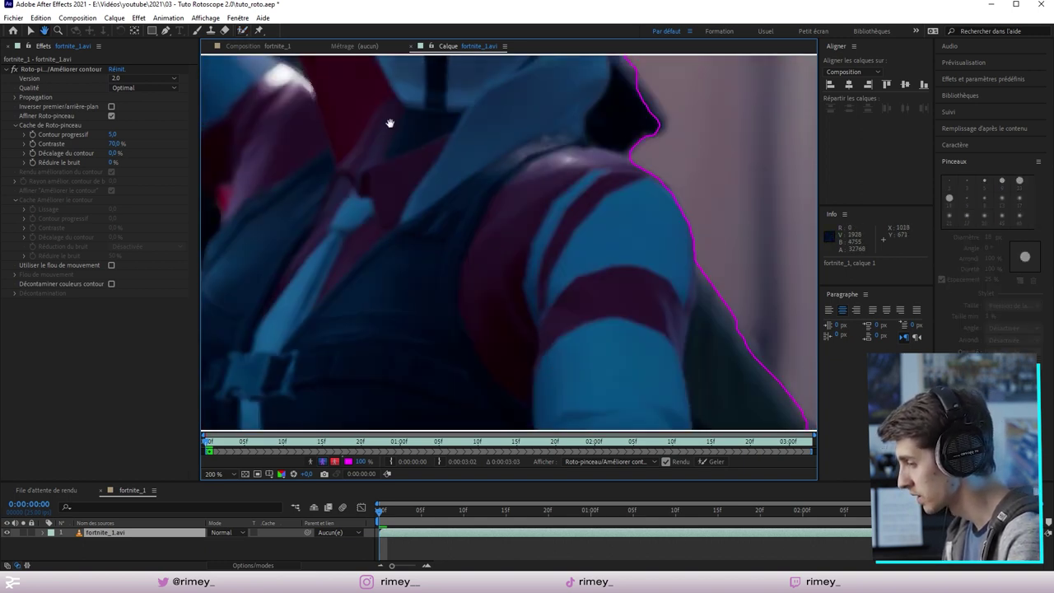
{"action": "scroll", "coordinate": [532, 239], "scroll_direction": "down", "scroll_amount": 2}
{"action": "scroll", "coordinate": [538, 244], "scroll_direction": "down", "scroll_amount": 3}
{"action": "scroll", "coordinate": [522, 230], "scroll_direction": "down", "scroll_amount": 1}
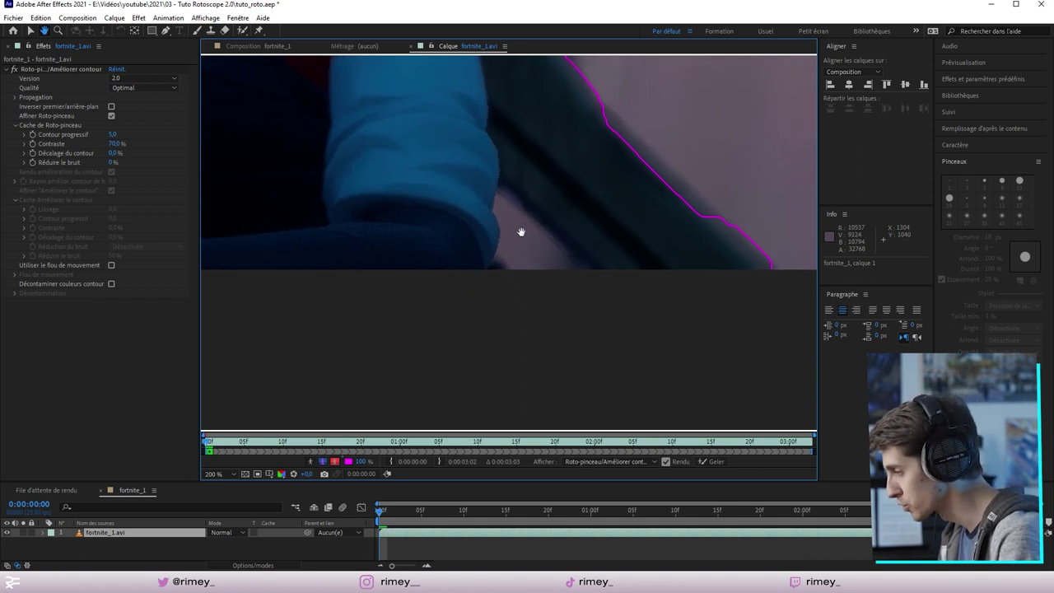
{"action": "mouse_move", "coordinate": [479, 164]}
{"action": "left_mouse_down"}
{"action": "mouse_move", "coordinate": [588, 204]}
{"action": "mouse_move", "coordinate": [576, 209]}
{"action": "left_mouse_up"}
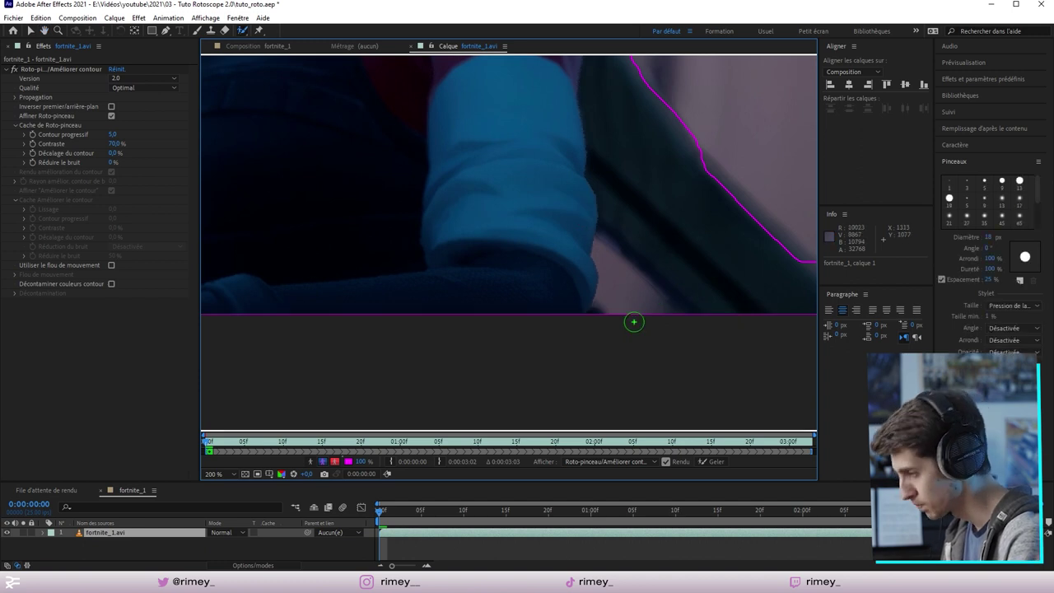
{"action": "left_click_drag", "start_coordinate": [622, 304], "coordinate": [665, 296]}
{"action": "left_click_drag", "start_coordinate": [501, 307], "coordinate": [504, 272]}
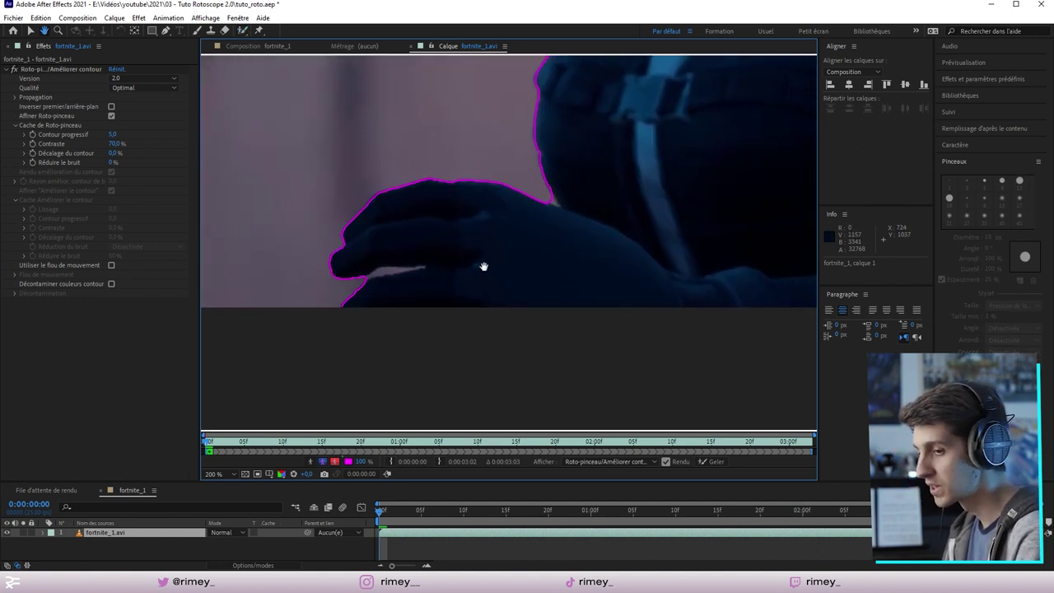
{"action": "scroll", "coordinate": [456, 325], "scroll_direction": "up", "scroll_amount": 1}
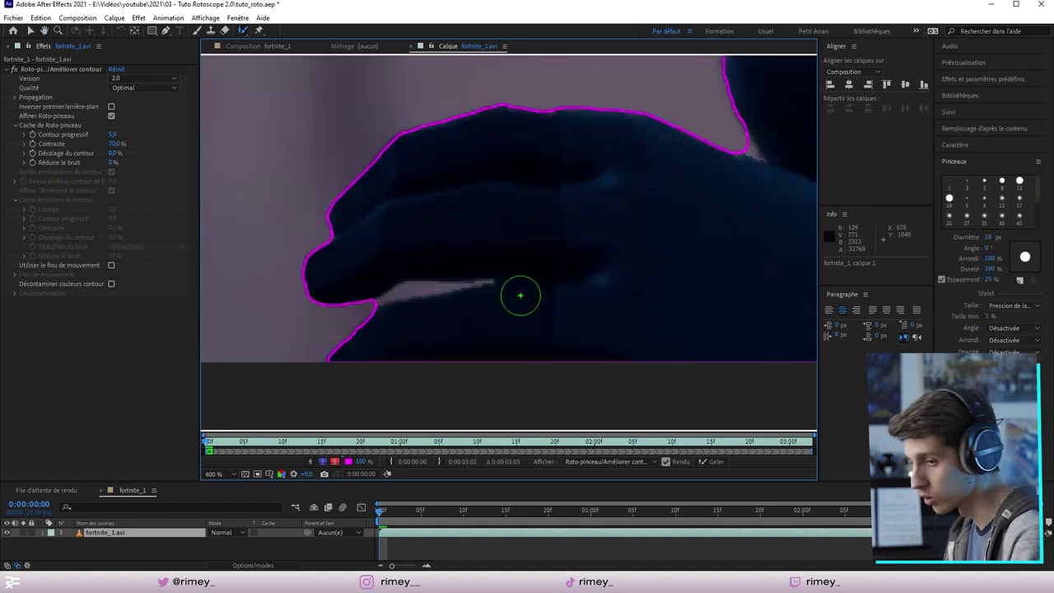
Shrink the brush to 4 px, then 2 px, and subtract the background sliver between the gloved fingers.
{"action": "left_click", "coordinate": [996, 239]}
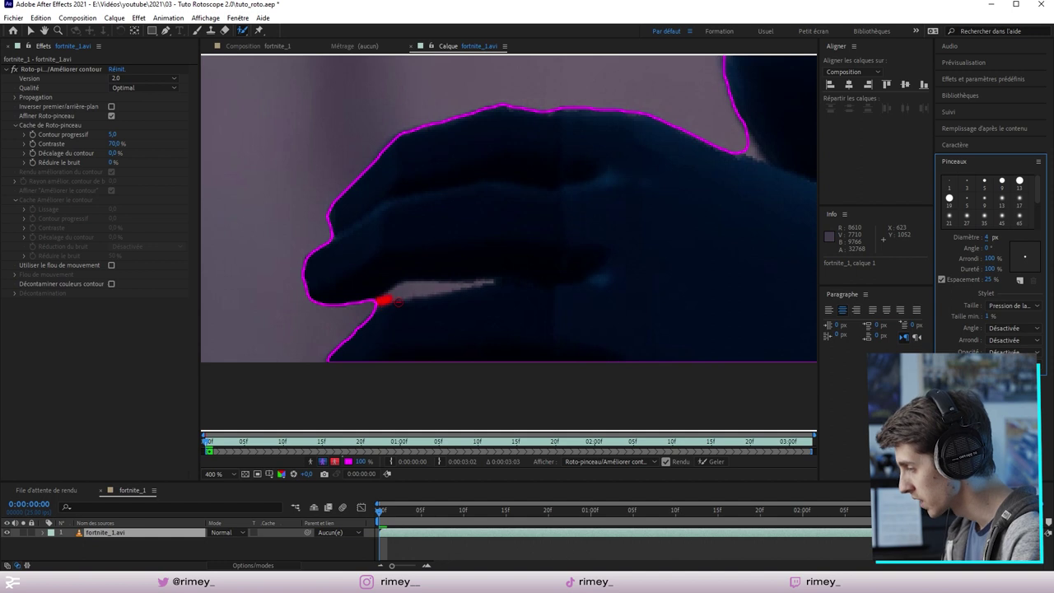
{"action": "left_click_drag", "start_coordinate": [448, 289], "coordinate": [493, 284]}
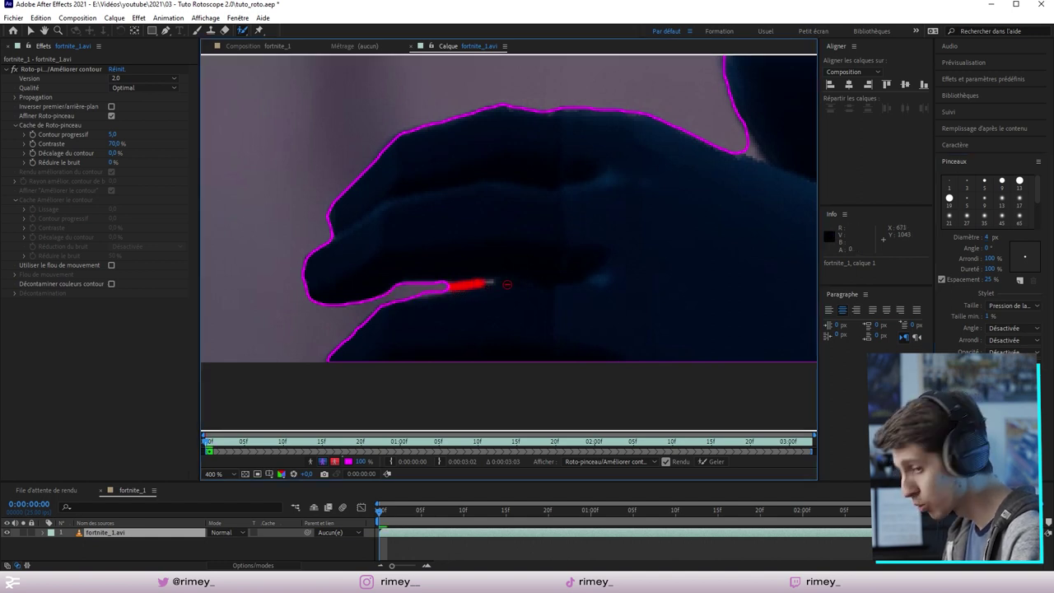
{"action": "left_click", "coordinate": [985, 237]}
{"action": "type", "text": "2"}
{"action": "key", "text": "Return"}
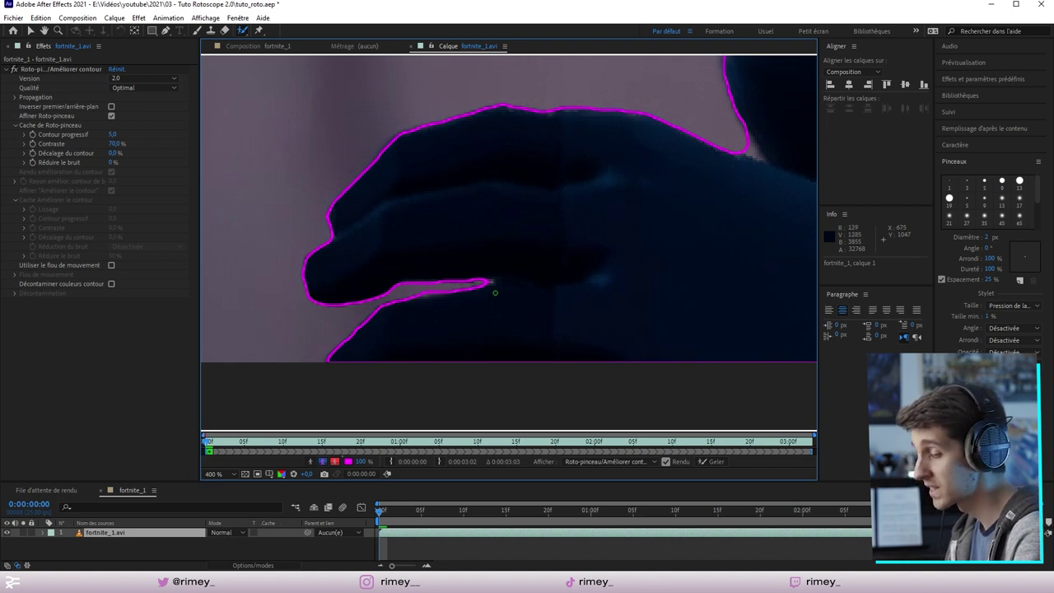
{"action": "left_click", "coordinate": [488, 282], "text": "alt"}
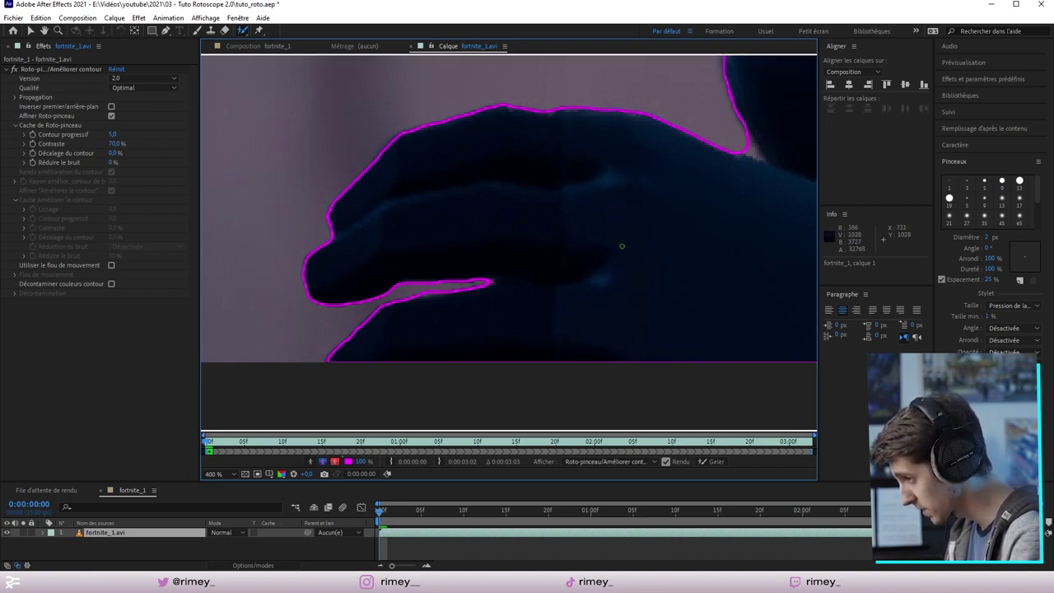
{"action": "mouse_move", "coordinate": [661, 197]}
{"action": "left_mouse_down"}
{"action": "mouse_move", "coordinate": [505, 202]}
{"action": "mouse_move", "coordinate": [490, 229]}
{"action": "left_mouse_up"}
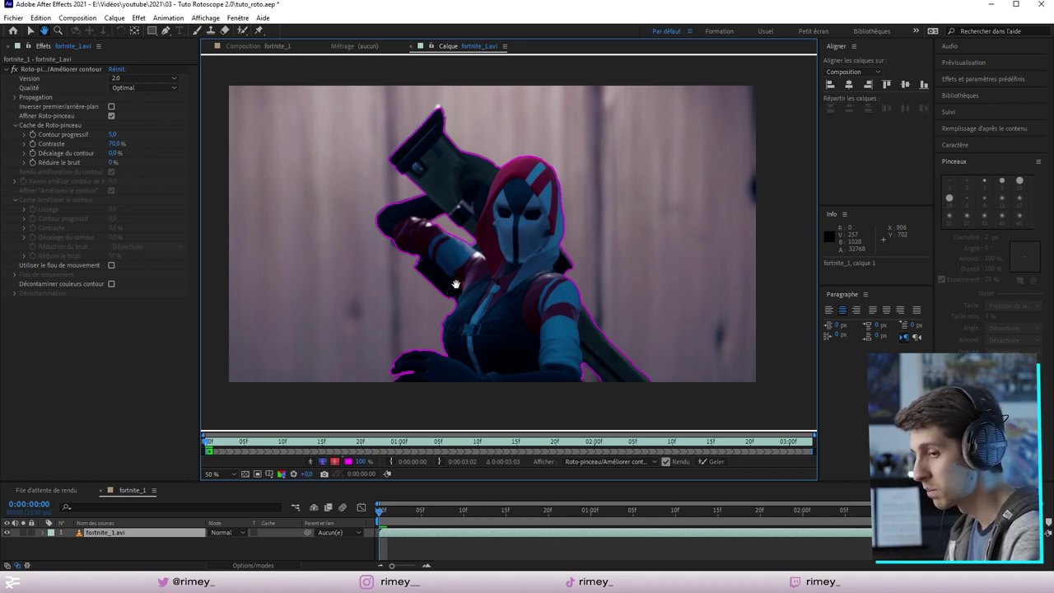
Step back and forth between the first frames to propagate and compare the Roto Brush outline.
{"action": "key", "text": "Page_Down"}
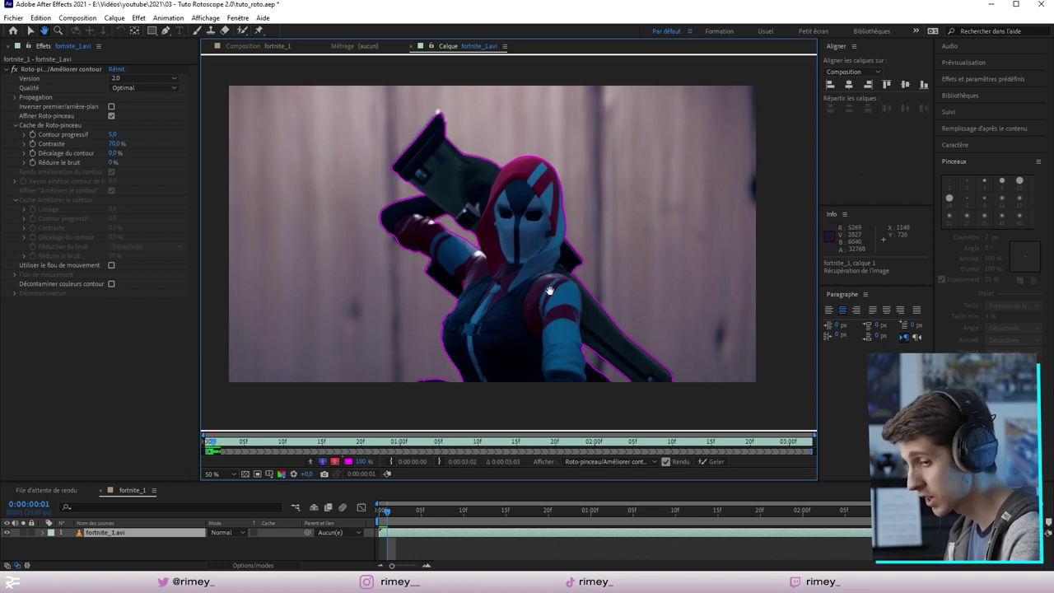
{"action": "key", "text": "Page_Up"}
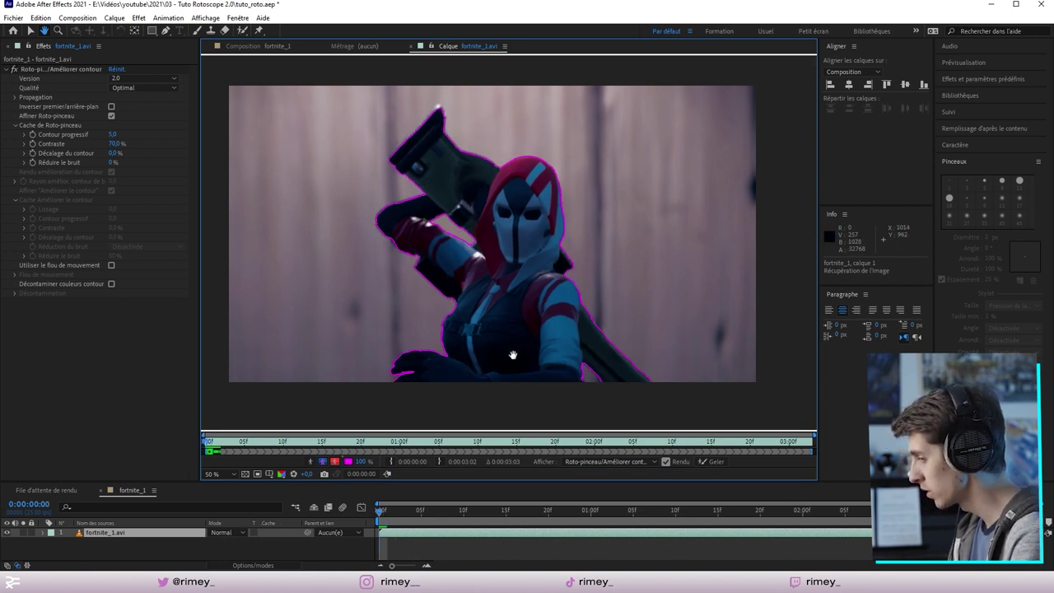
{"action": "key", "text": "Page_Down"}
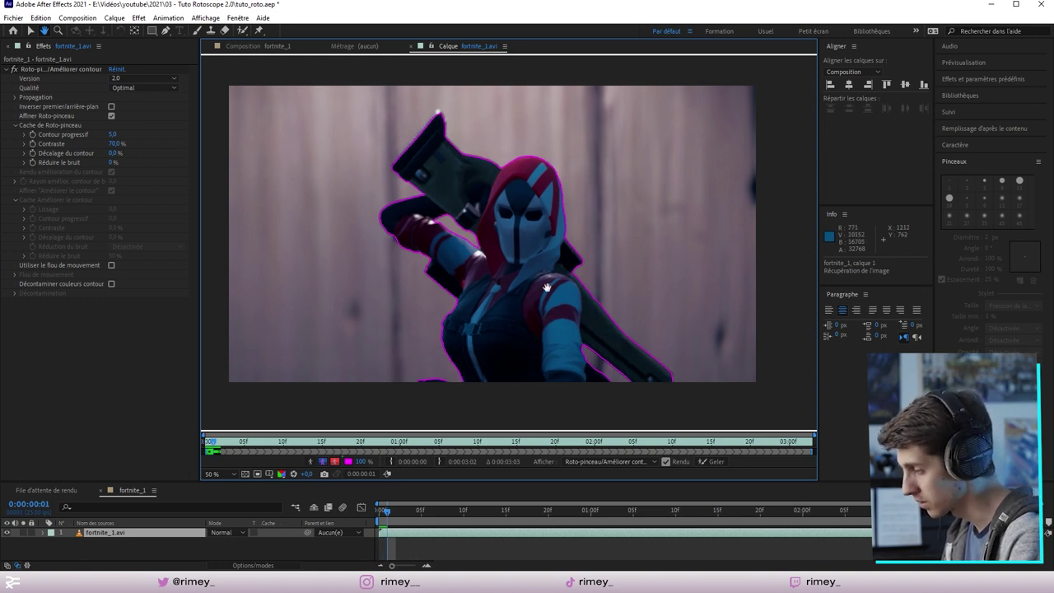
{"action": "key", "text": "Page_Up"}
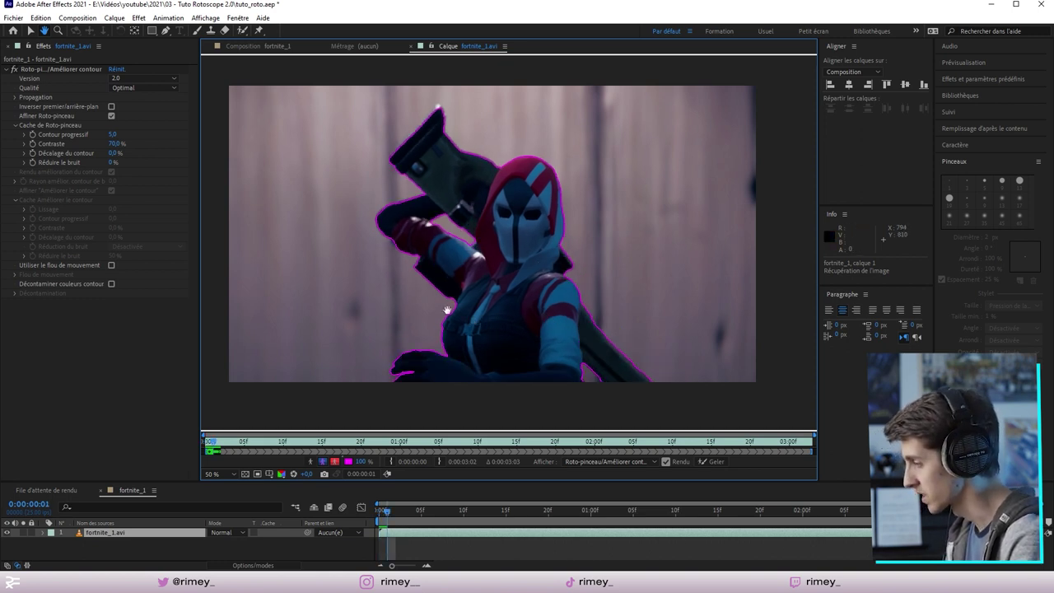
{"action": "key", "text": "Page_Down"}
Pan and zoom over the gun, head and body to check the propagated outline.
{"action": "scroll", "coordinate": [557, 301], "scroll_direction": "up", "scroll_amount": 3}
{"action": "scroll", "coordinate": [493, 345], "scroll_direction": "up", "scroll_amount": 2}
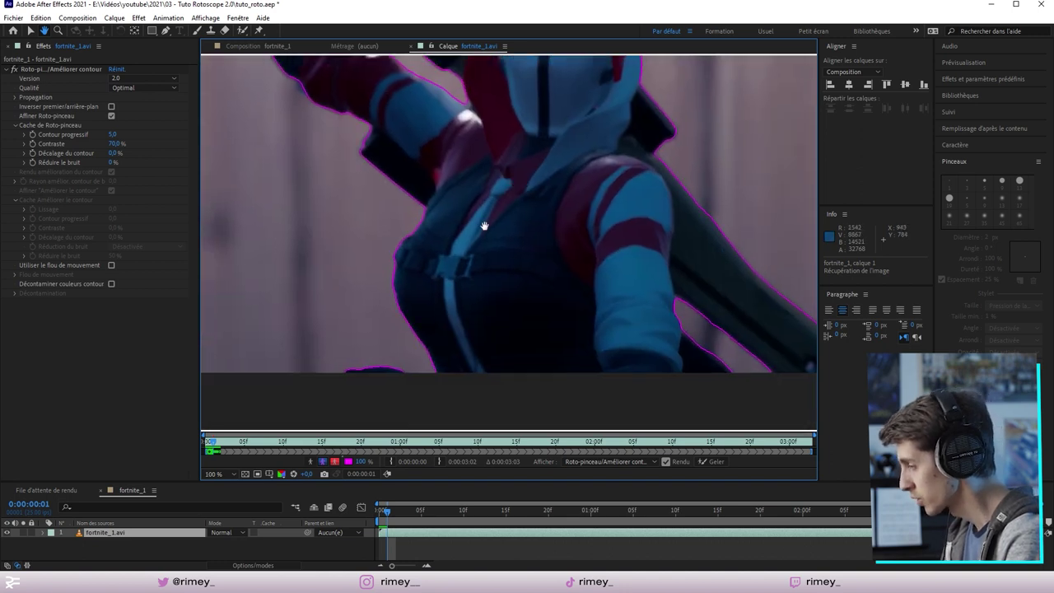
{"action": "scroll", "coordinate": [431, 214], "scroll_direction": "down", "scroll_amount": 3}
{"action": "scroll", "coordinate": [477, 225], "scroll_direction": "up", "scroll_amount": 2}
{"action": "mouse_move", "coordinate": [508, 369]}
{"action": "left_mouse_down"}
{"action": "mouse_move", "coordinate": [551, 219]}
{"action": "mouse_move", "coordinate": [679, 300]}
{"action": "mouse_move", "coordinate": [587, 313]}
{"action": "mouse_move", "coordinate": [543, 209]}
{"action": "mouse_move", "coordinate": [564, 52]}
{"action": "left_mouse_up"}
{"action": "mouse_move", "coordinate": [576, 329]}
{"action": "left_mouse_down"}
{"action": "mouse_move", "coordinate": [576, 185]}
{"action": "mouse_move", "coordinate": [623, 266]}
{"action": "left_mouse_up"}
{"action": "scroll", "coordinate": [562, 278], "scroll_direction": "down", "scroll_amount": 2}
{"action": "mouse_move", "coordinate": [562, 278]}
{"action": "left_mouse_down"}
{"action": "mouse_move", "coordinate": [559, 299]}
{"action": "mouse_move", "coordinate": [560, 266]}
{"action": "left_mouse_up"}
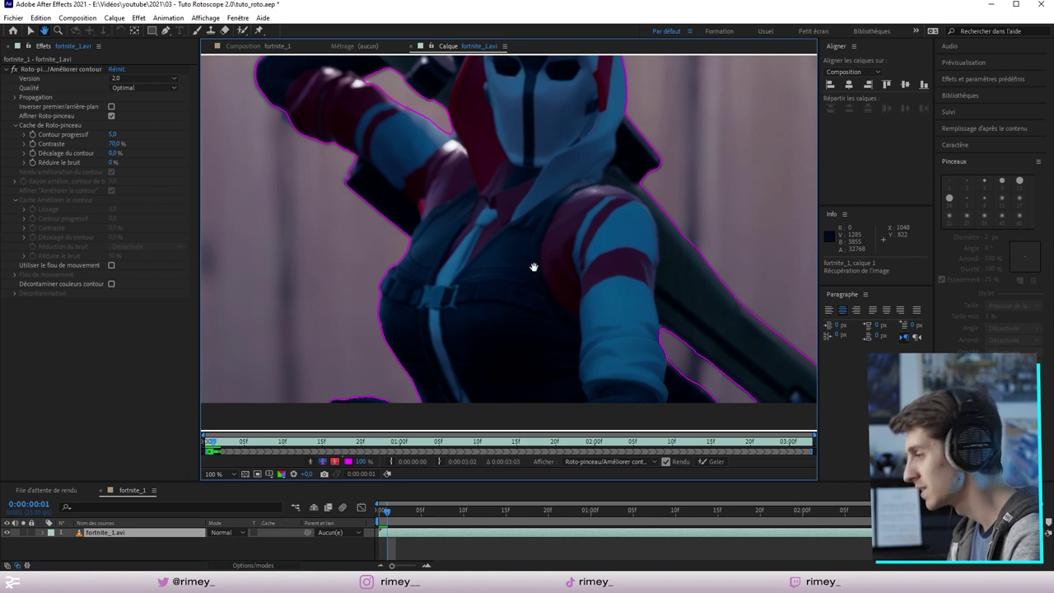
{"action": "scroll", "coordinate": [551, 256], "scroll_direction": "down", "scroll_amount": 2}
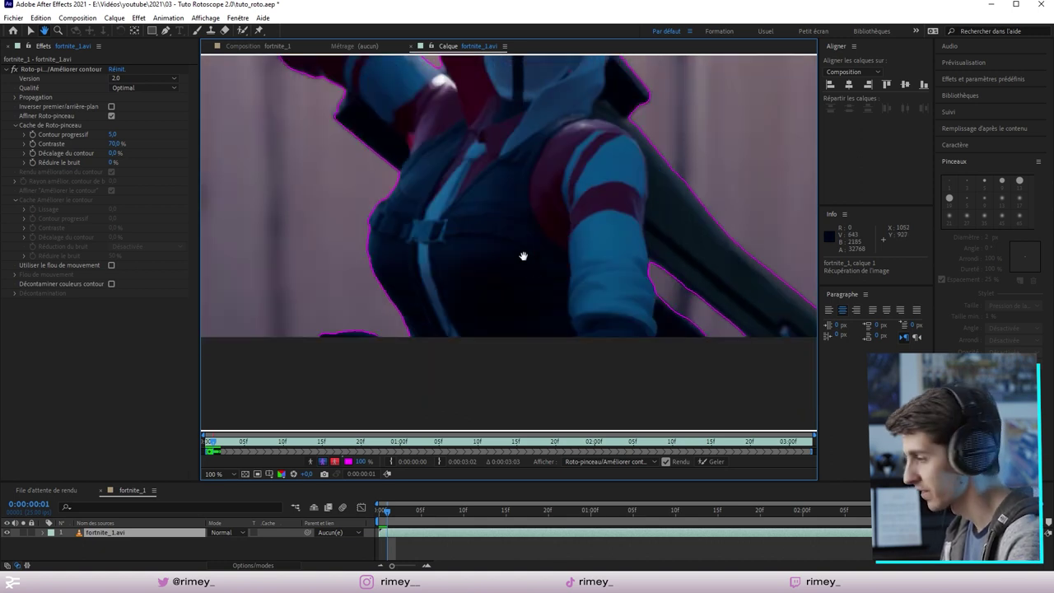
{"action": "scroll", "coordinate": [531, 268], "scroll_direction": "up", "scroll_amount": 3}
Advance two more frames with the Roto Brush reselected to carry the cutout forward.
{"action": "key", "text": "Page_Down"}
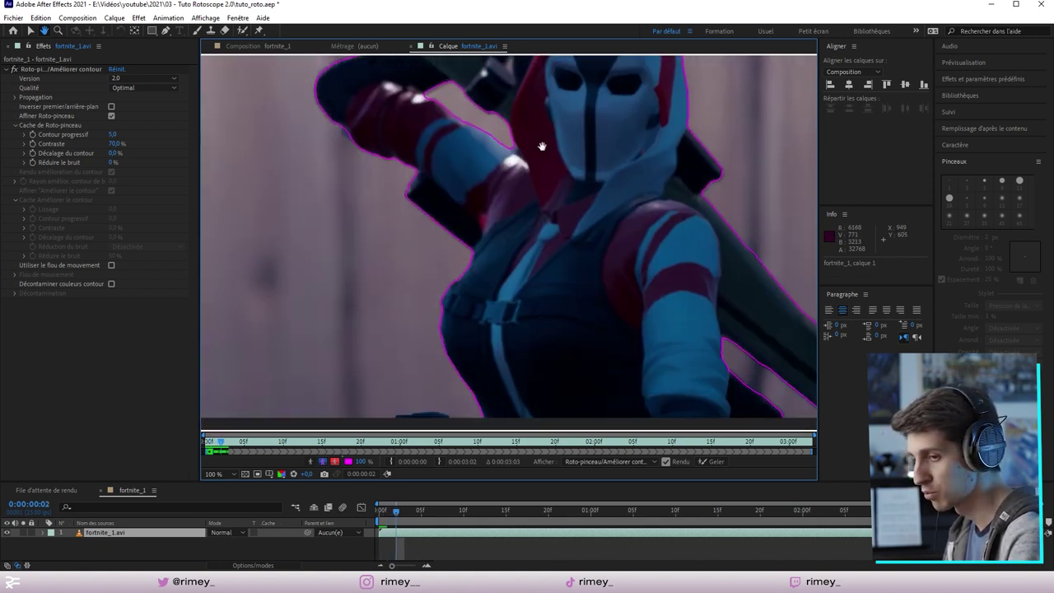
{"action": "scroll", "coordinate": [542, 146], "scroll_direction": "down", "scroll_amount": 3}
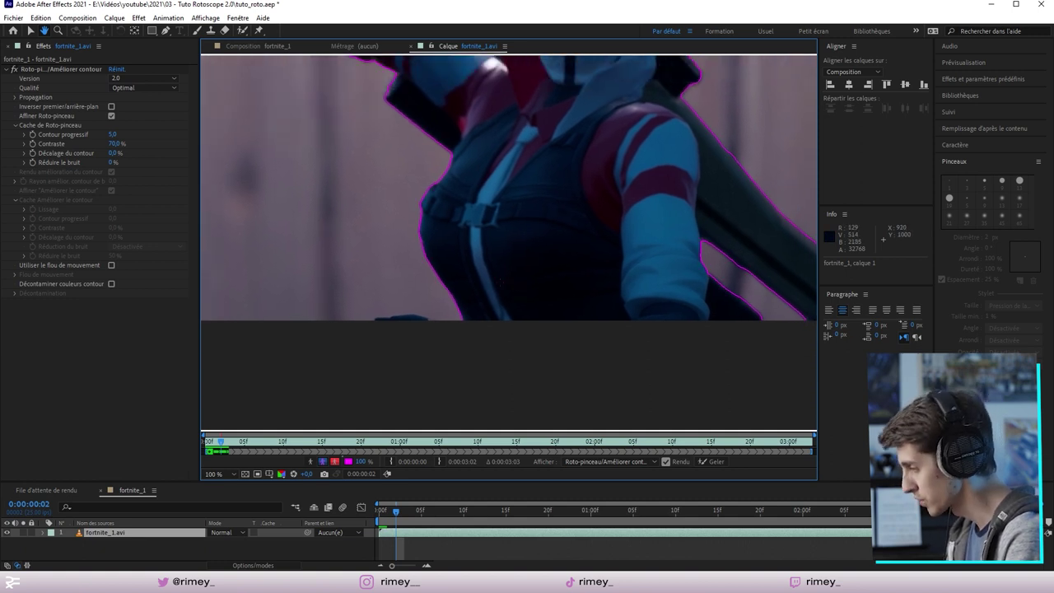
{"action": "key", "text": "alt+w"}
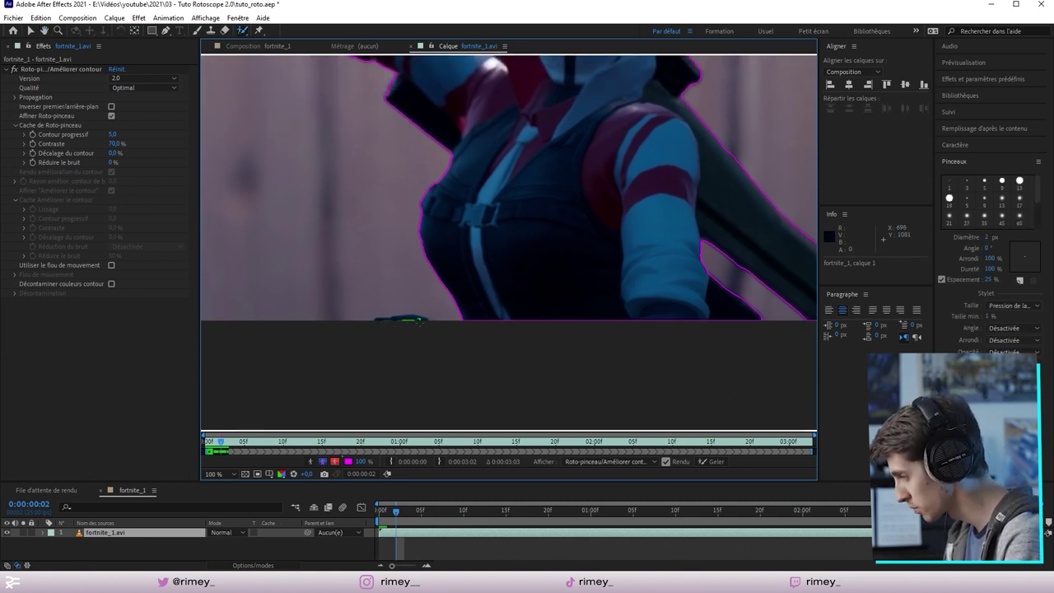
{"action": "key", "text": "Page_Down"}
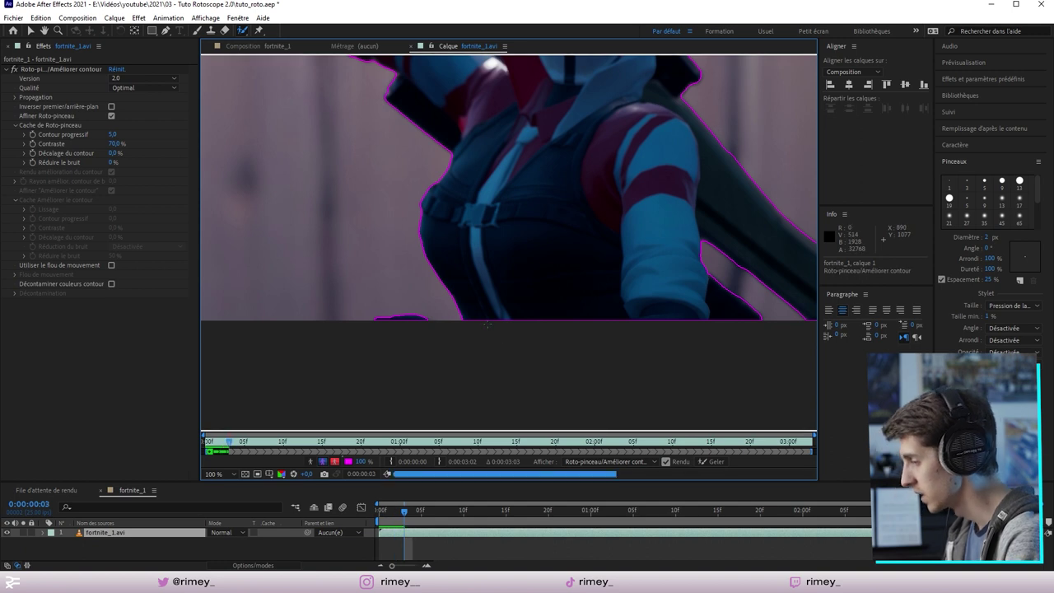
{"action": "scroll", "coordinate": [487, 321], "scroll_direction": "up", "scroll_amount": 1}
Zoom out, recenter the figure and step forward to frame 5.
{"action": "scroll", "coordinate": [532, 216], "scroll_direction": "up", "scroll_amount": 4}
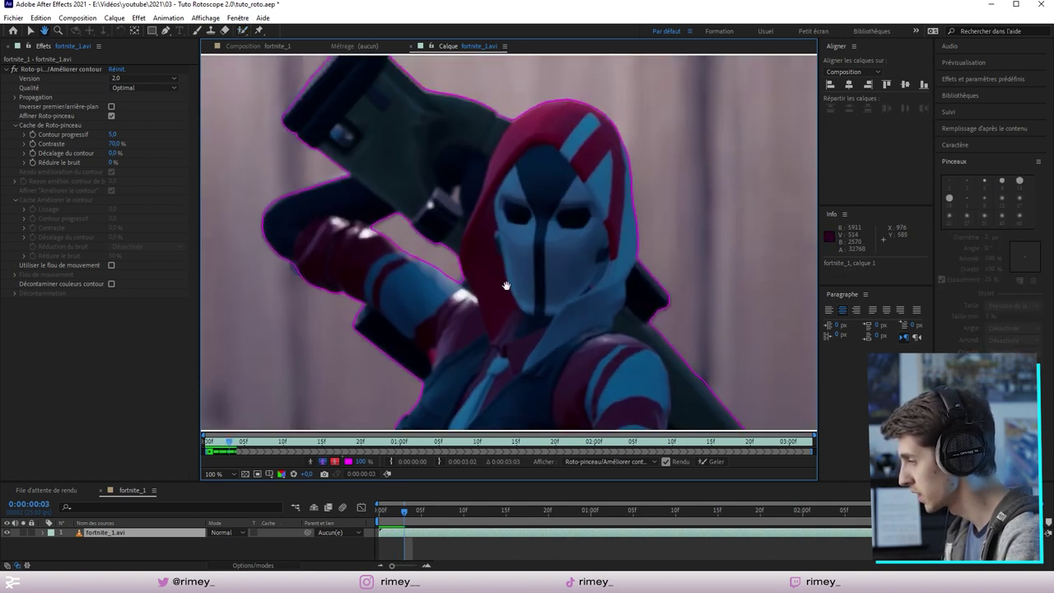
{"action": "scroll", "coordinate": [503, 283], "scroll_direction": "up", "scroll_amount": 3}
{"action": "scroll", "coordinate": [569, 304], "scroll_direction": "down", "scroll_amount": 4}
{"action": "scroll", "coordinate": [439, 99], "scroll_direction": "down", "scroll_amount": 3}
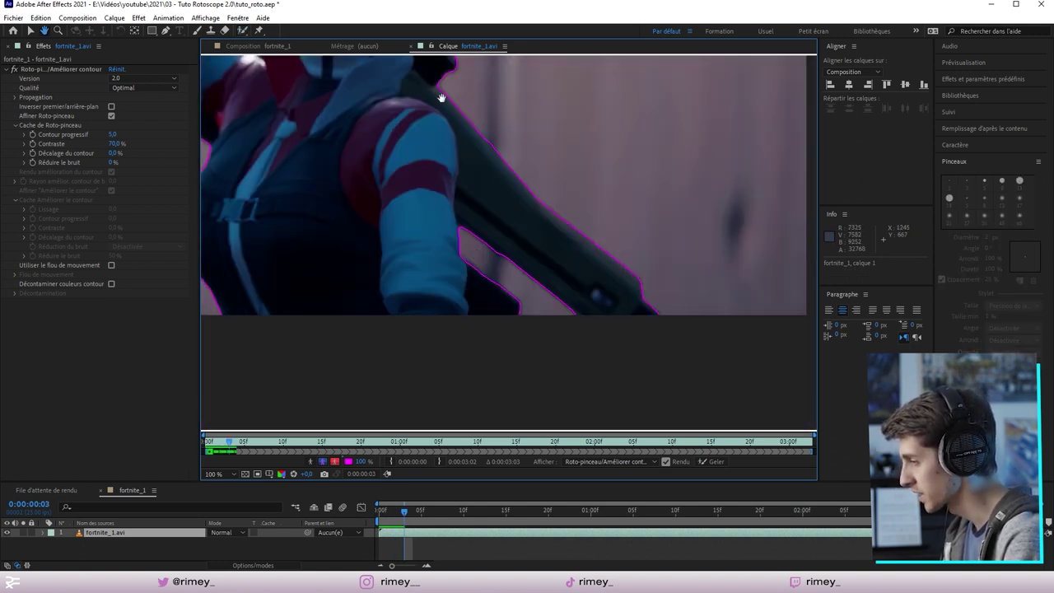
{"action": "scroll", "coordinate": [454, 170], "scroll_direction": "down", "scroll_amount": 3}
{"action": "scroll", "coordinate": [535, 252], "scroll_direction": "up", "scroll_amount": 3}
{"action": "key", "text": "comma"}
{"action": "key", "text": "Page_Down"}
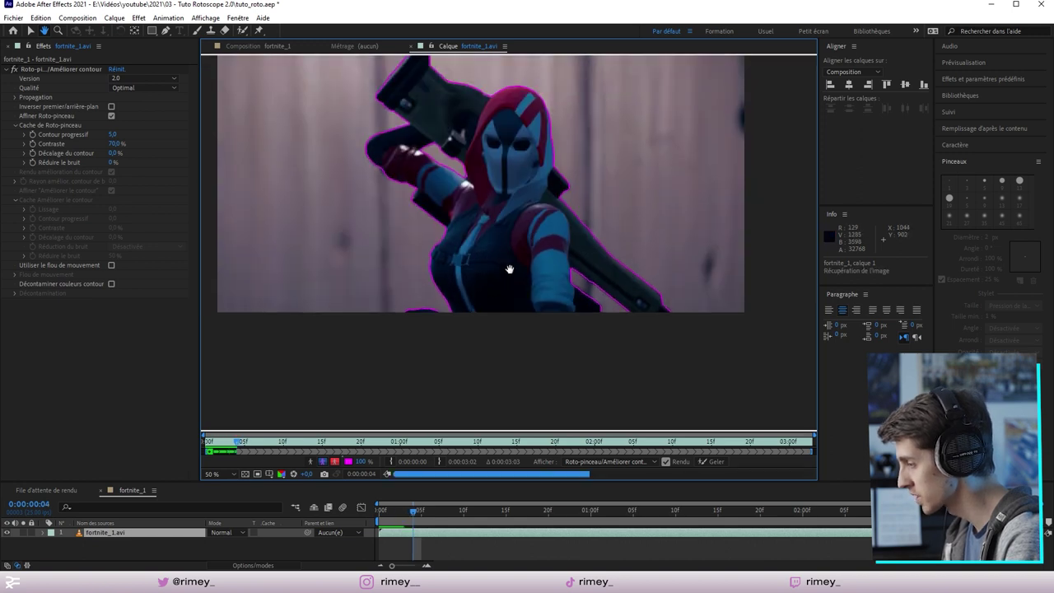
{"action": "left_click_drag", "start_coordinate": [502, 236], "coordinate": [486, 270]}
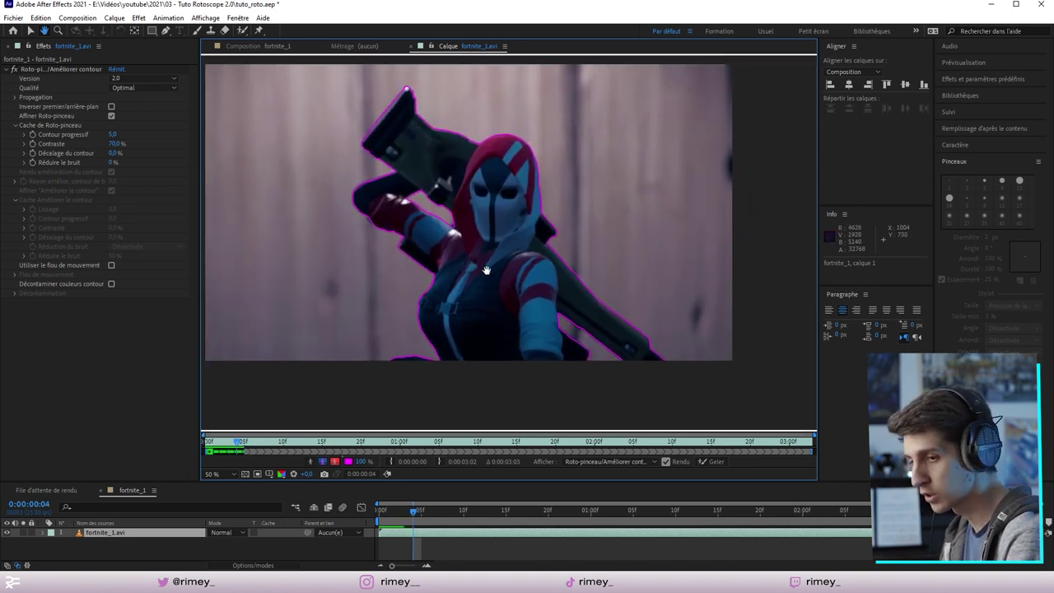
{"action": "key", "text": "Page_Down"}
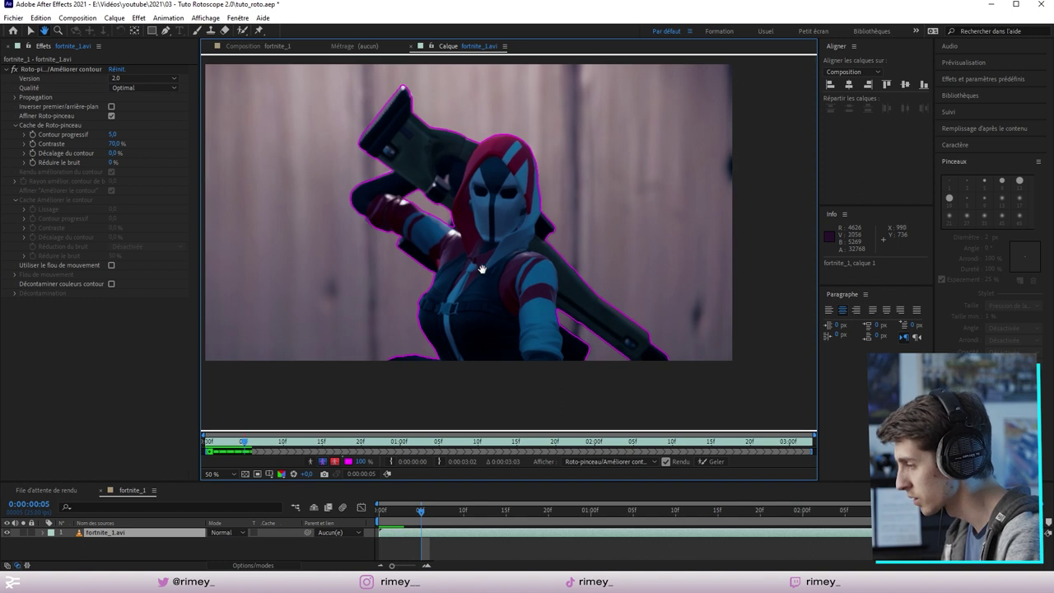
Zoom in and extend the frame 4 cutout to include the weapon tip.
{"action": "scroll", "coordinate": [452, 237], "scroll_direction": "up", "scroll_amount": 2}
{"action": "scroll", "coordinate": [431, 227], "scroll_direction": "up", "scroll_amount": 1}
{"action": "scroll", "coordinate": [390, 205], "scroll_direction": "up", "scroll_amount": 1}
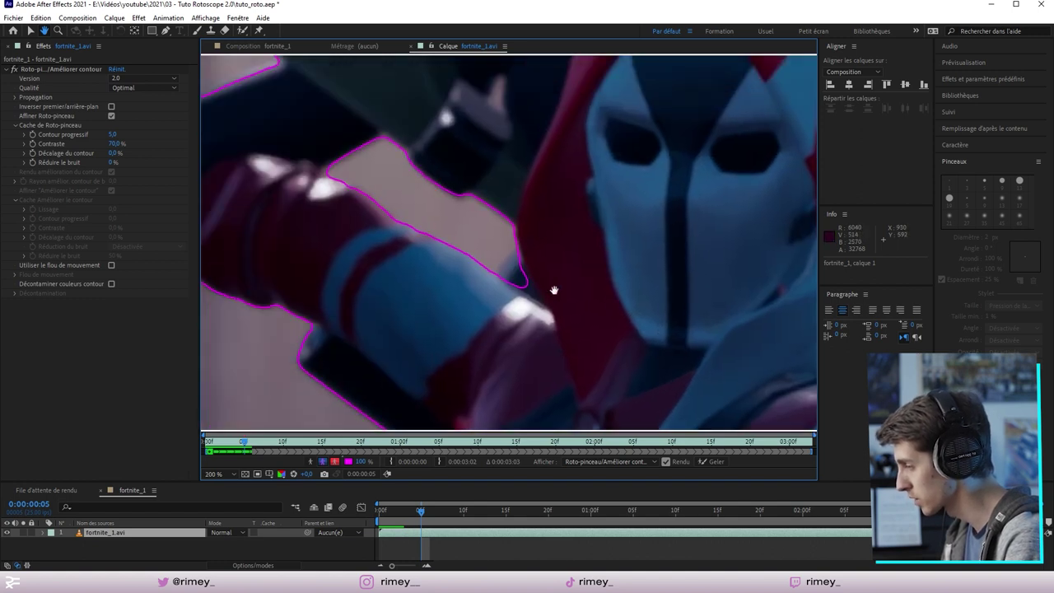
{"action": "key", "text": "alt+w"}
{"action": "key", "text": "Page_Up"}
{"action": "left_click_drag", "start_coordinate": [522, 281], "coordinate": [531, 285]}
Advance a few frames and paint a missed area back into the cutout.
{"action": "key", "text": "Page_Down"}
{"action": "scroll", "coordinate": [520, 284], "scroll_direction": "down", "scroll_amount": 2}
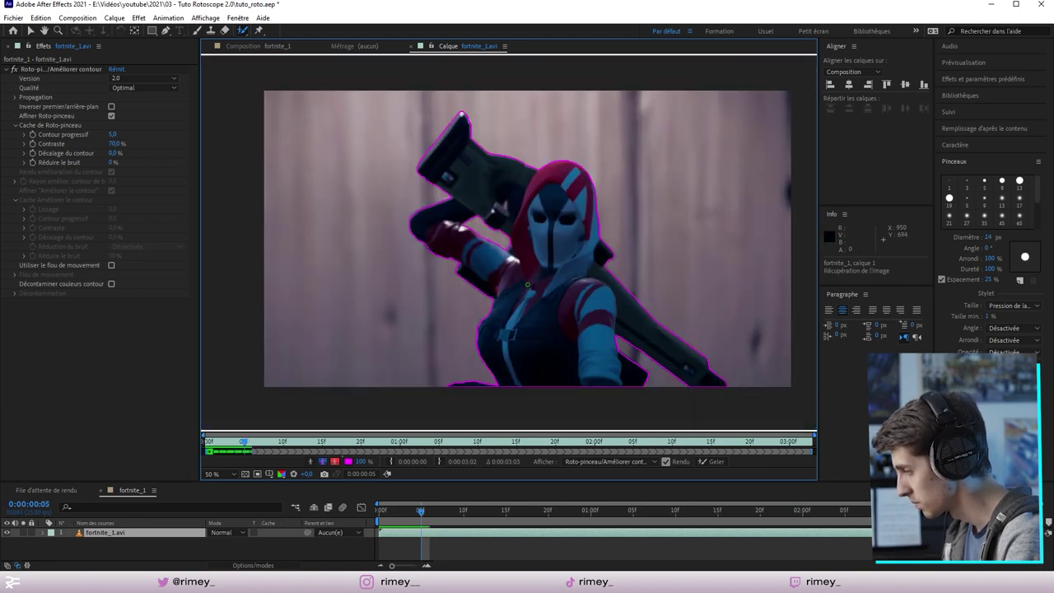
{"action": "scroll", "coordinate": [527, 280], "scroll_direction": "down", "scroll_amount": 2}
{"action": "key", "text": "Page_Down"}
{"action": "key", "text": "Page_Down"}
{"action": "key", "text": "Page_Down"}
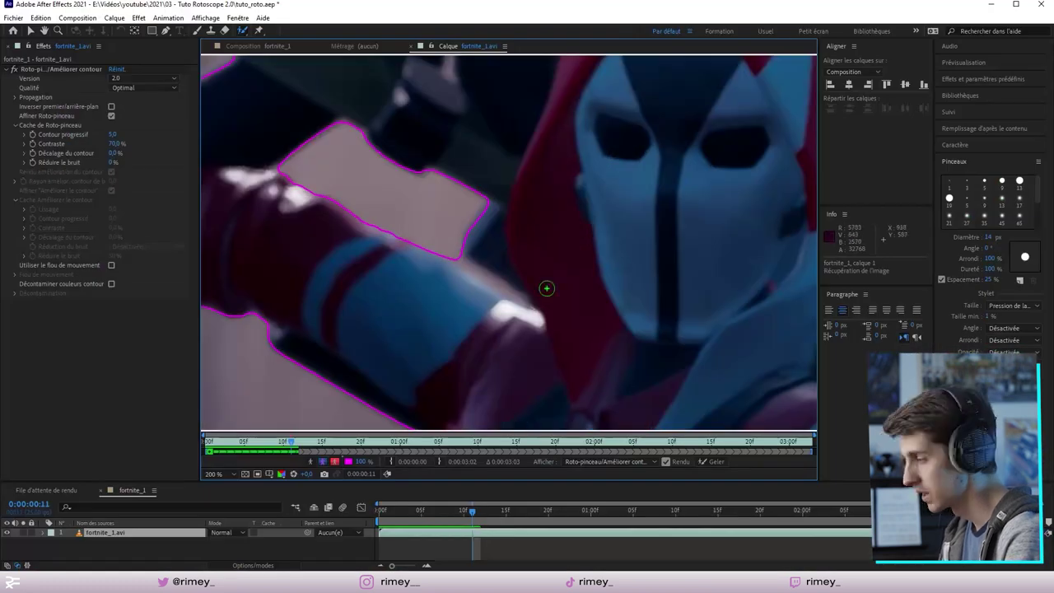
{"action": "left_click_drag", "start_coordinate": [467, 287], "coordinate": [503, 310]}
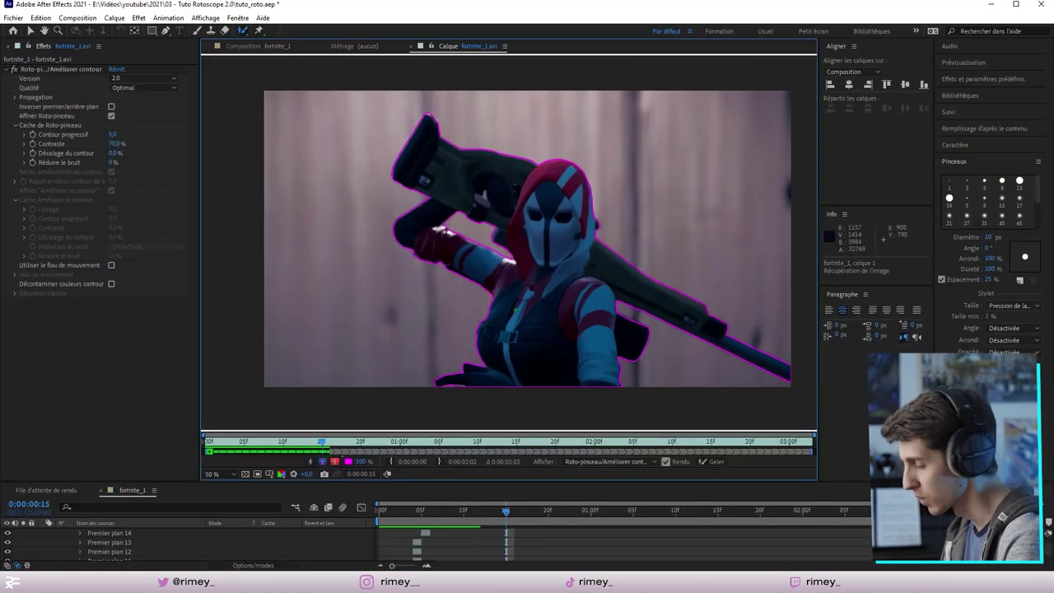
{"action": "key", "text": "Page_Down"}
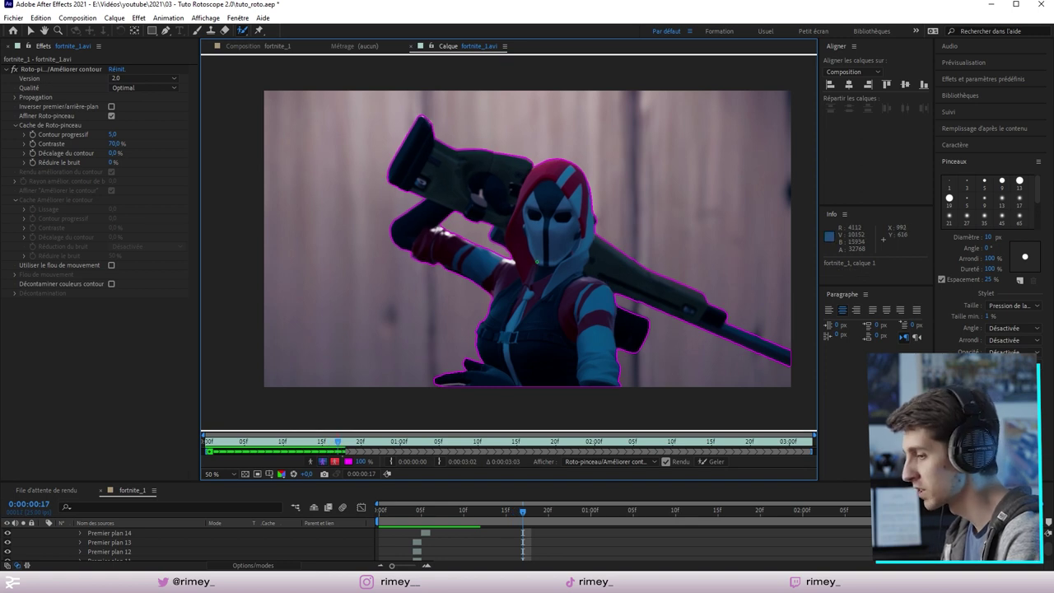
Magnify the hand, shrink the brush, and subtract background along the finger edge and fingertip.
{"action": "scroll", "coordinate": [557, 348], "scroll_direction": "up", "scroll_amount": 2}
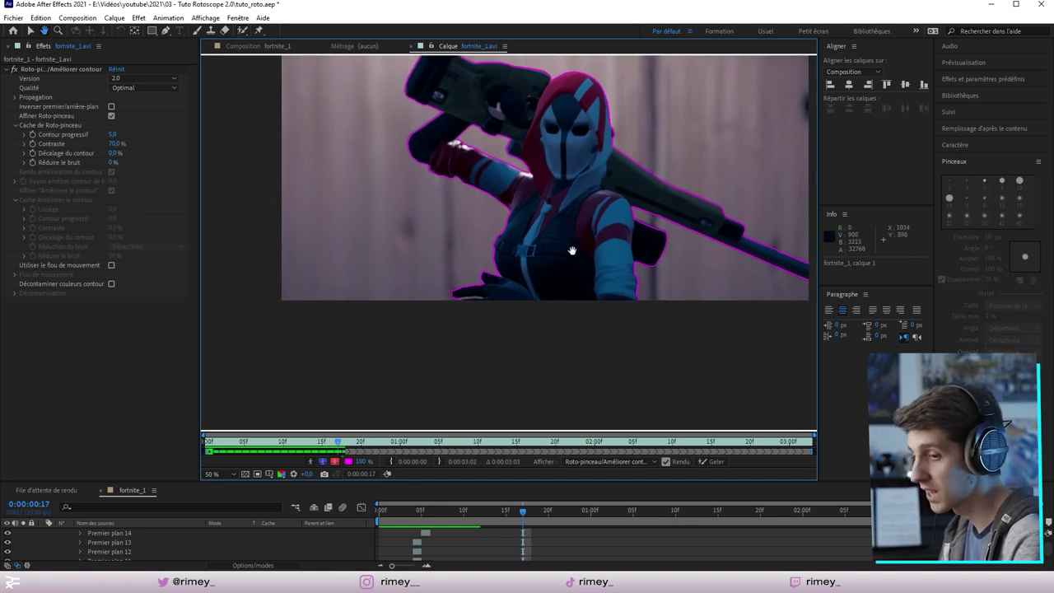
{"action": "left_click_drag", "start_coordinate": [571, 247], "coordinate": [465, 272]}
{"action": "scroll", "coordinate": [469, 284], "scroll_direction": "up", "scroll_amount": 3}
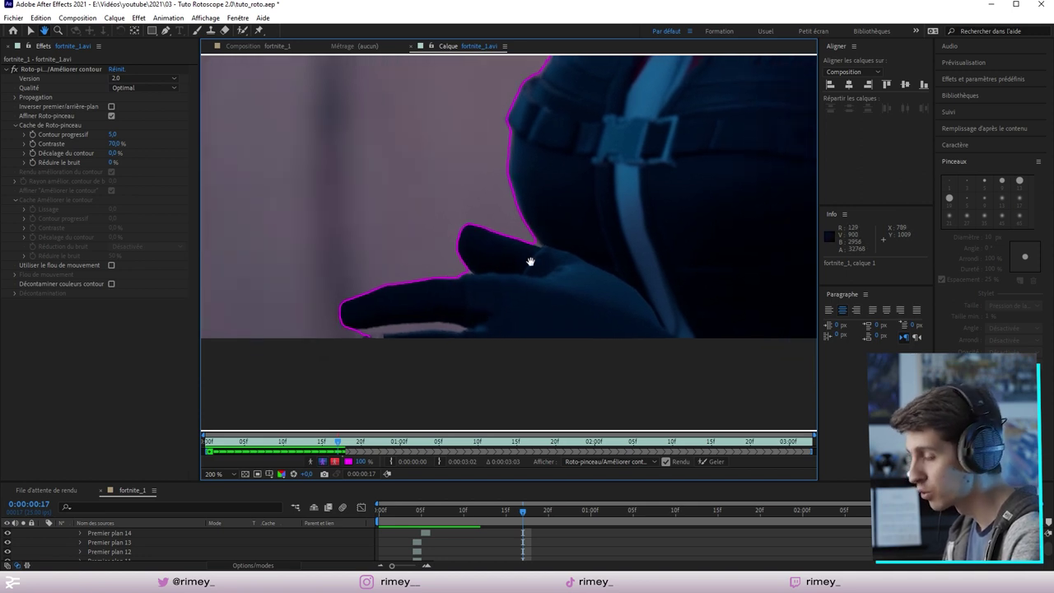
{"action": "scroll", "coordinate": [570, 264], "scroll_direction": "up", "scroll_amount": 2}
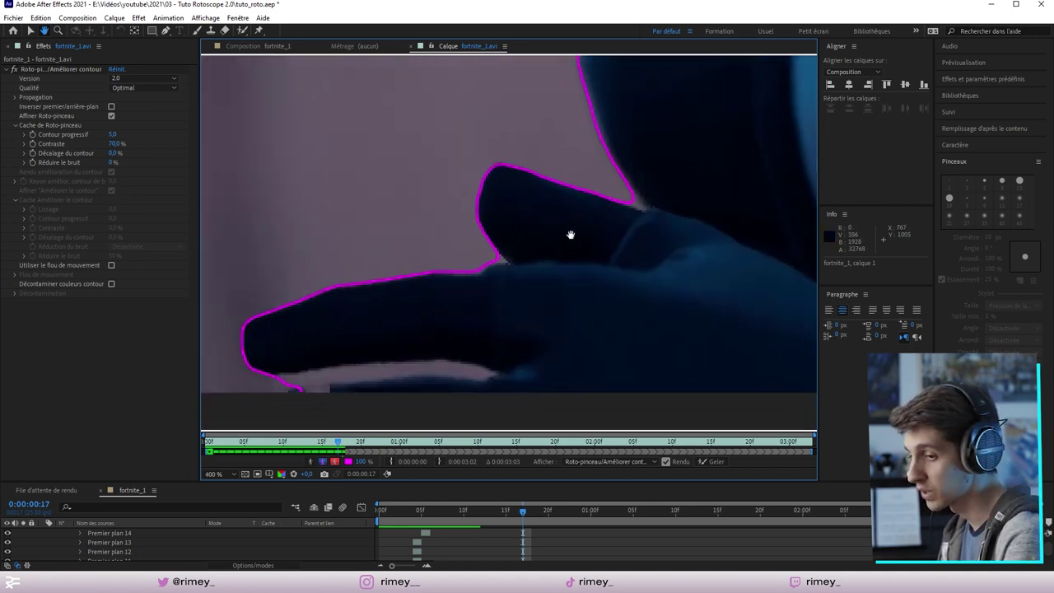
{"action": "left_click_drag", "start_coordinate": [554, 279], "coordinate": [571, 254]}
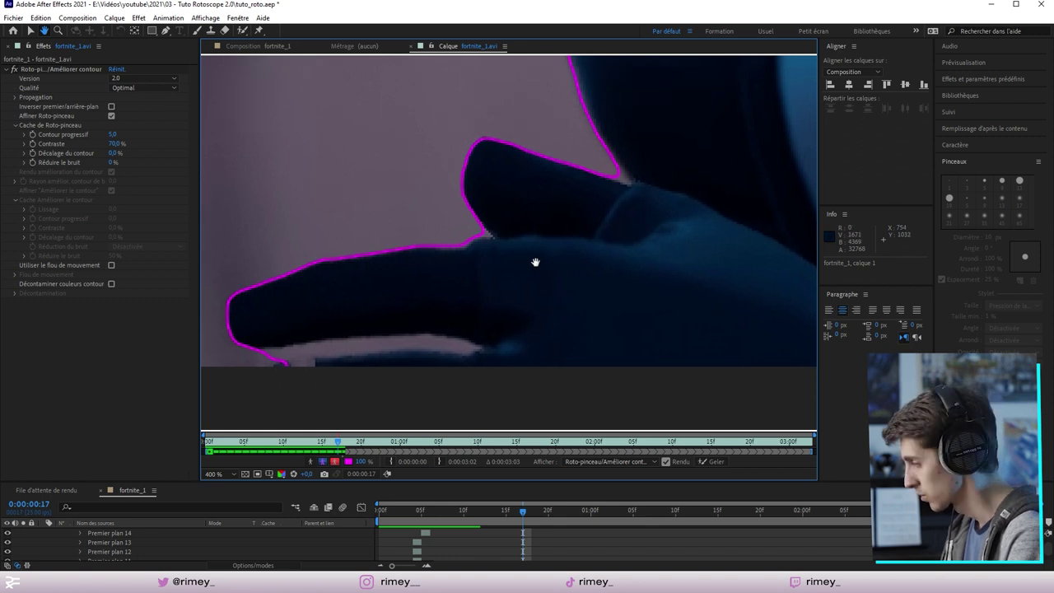
{"action": "key", "text": "alt+w"}
{"action": "left_click_drag", "start_coordinate": [997, 238], "coordinate": [999, 238]}
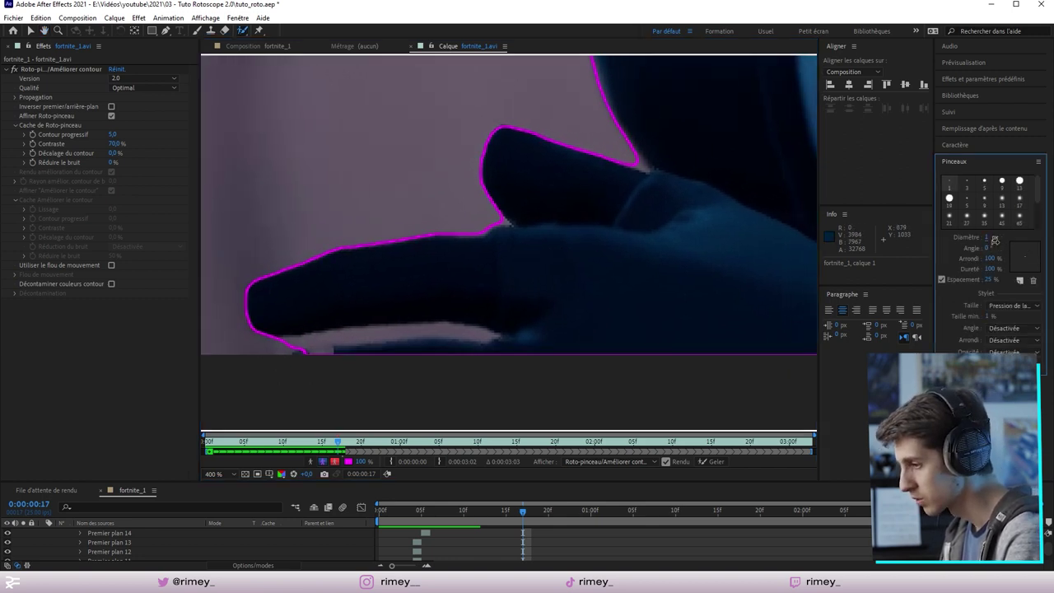
{"action": "left_click_drag", "start_coordinate": [313, 345], "coordinate": [332, 346]}
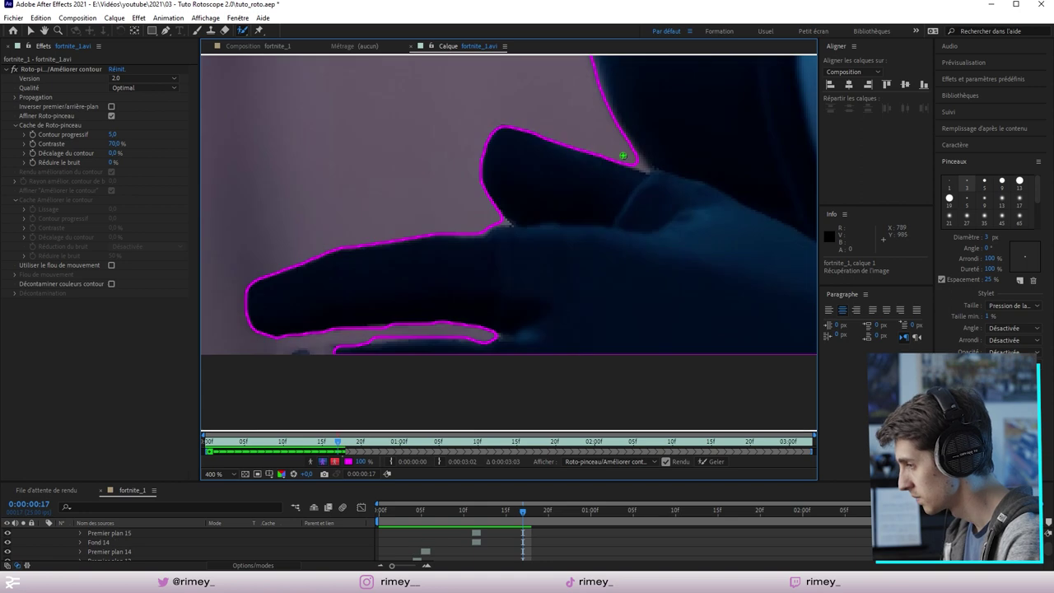
{"action": "left_click_drag", "start_coordinate": [641, 167], "coordinate": [648, 170]}
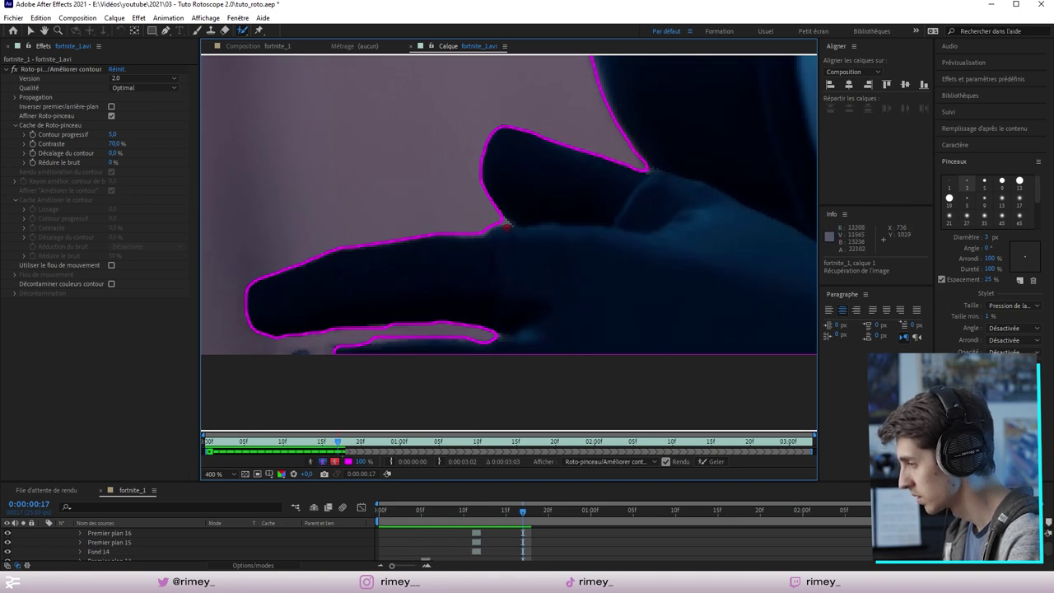
On the following frames, subtract background between the fingers through frame 20.
{"action": "key", "text": "Page_Down"}
{"action": "key", "text": "Page_Down"}
{"action": "left_click_drag", "start_coordinate": [506, 305], "coordinate": [480, 302]}
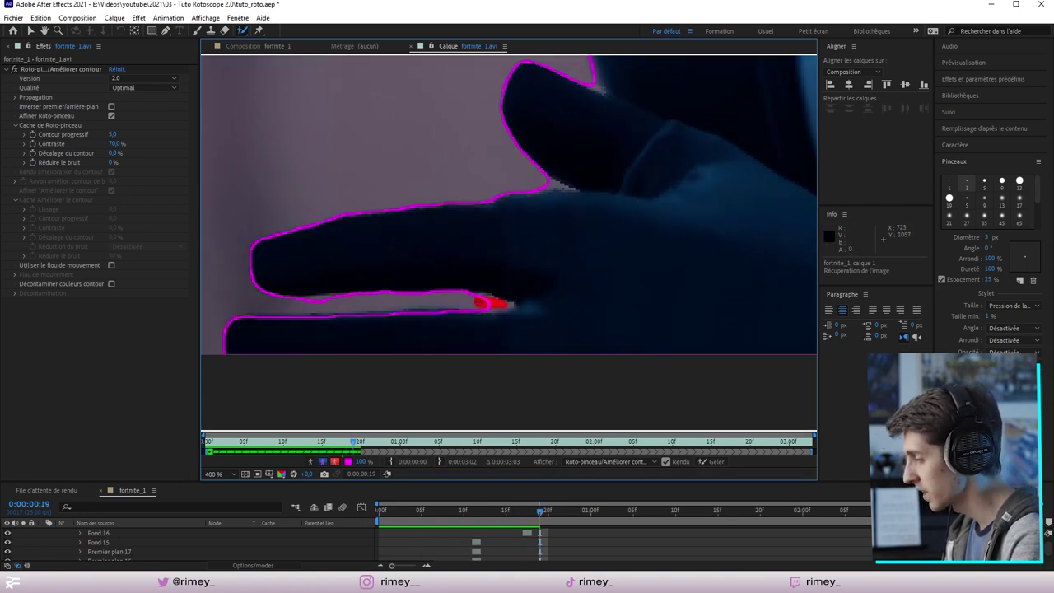
{"action": "scroll", "coordinate": [551, 185], "scroll_direction": "down", "scroll_amount": 1}
{"action": "key", "text": "Page_Down"}
{"action": "left_click_drag", "start_coordinate": [402, 258], "coordinate": [445, 260]}
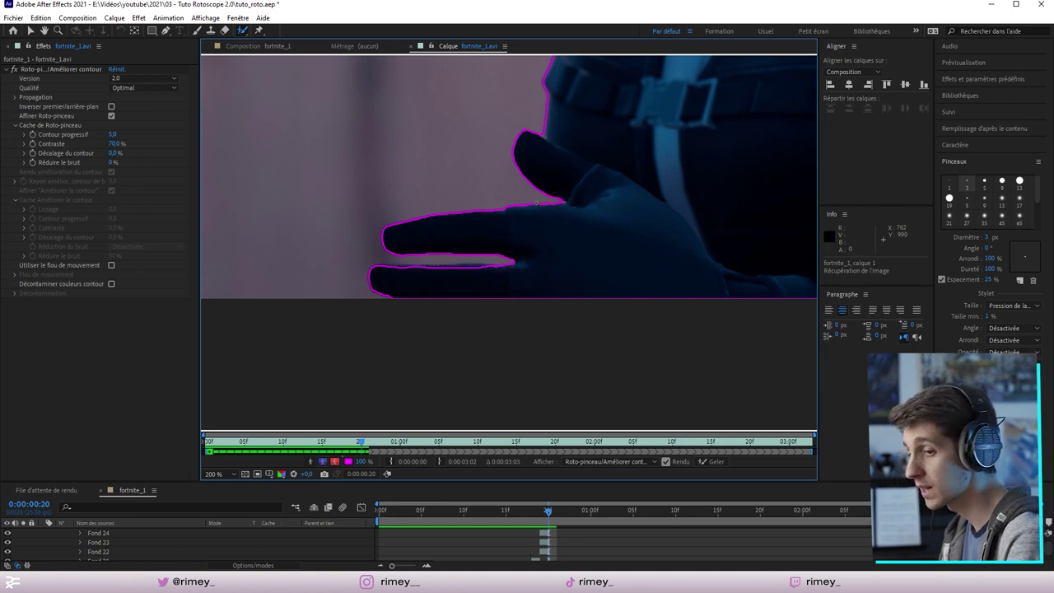
Zoom back out on the arm and body and advance the propagation to frame 1:16.
{"action": "left_click_drag", "start_coordinate": [671, 199], "coordinate": [530, 254]}
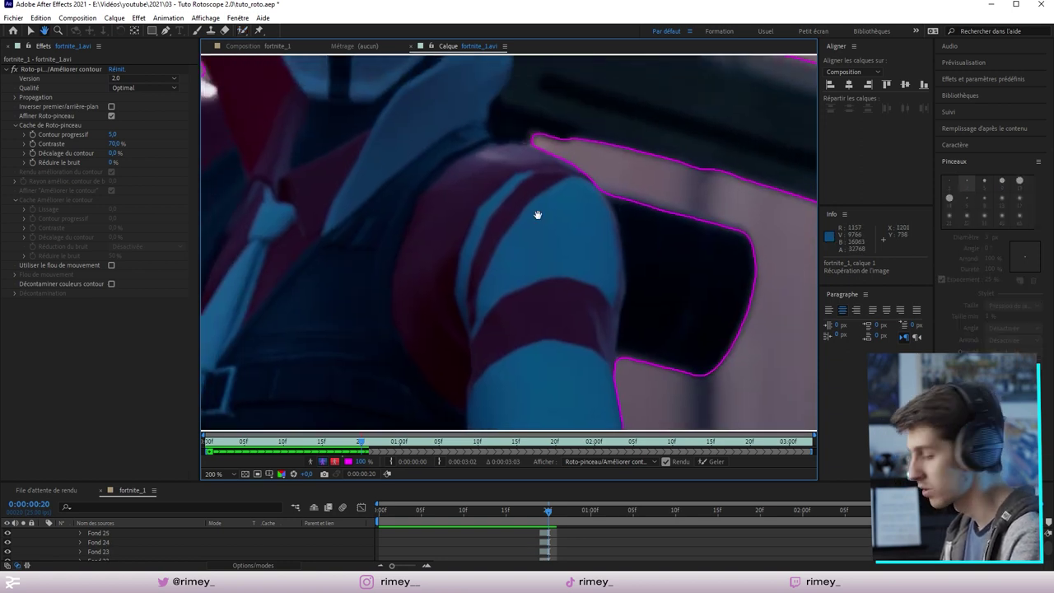
{"action": "scroll", "coordinate": [543, 272], "scroll_direction": "down", "scroll_amount": 2}
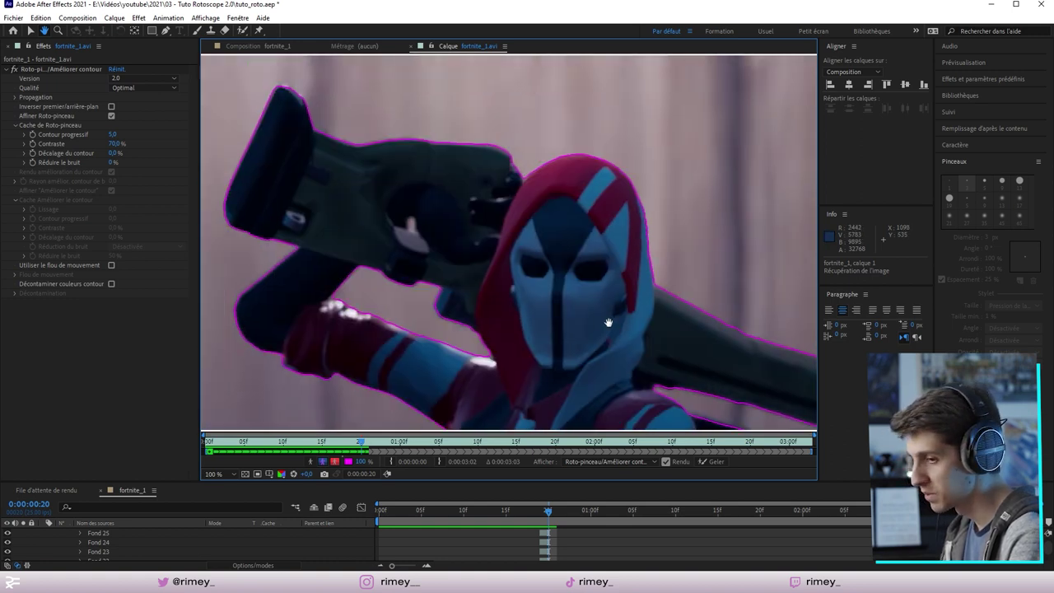
{"action": "scroll", "coordinate": [606, 313], "scroll_direction": "down", "scroll_amount": 1}
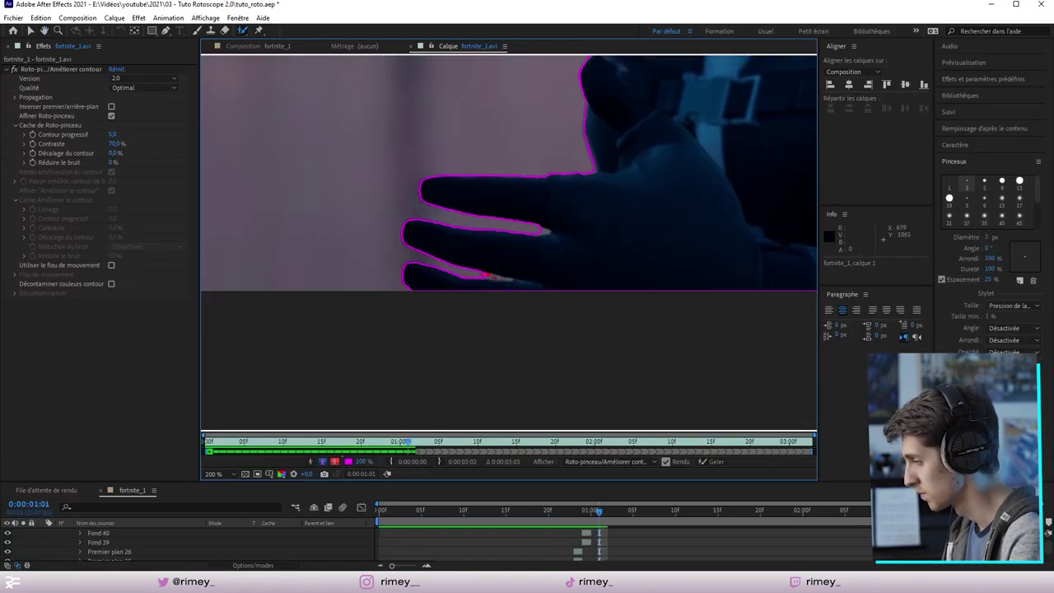
{"action": "key", "text": "Page_Down"}
{"action": "key", "text": "Page_Down"}
{"action": "key", "text": "Page_Down"}
{"action": "key", "text": "Page_Down"}
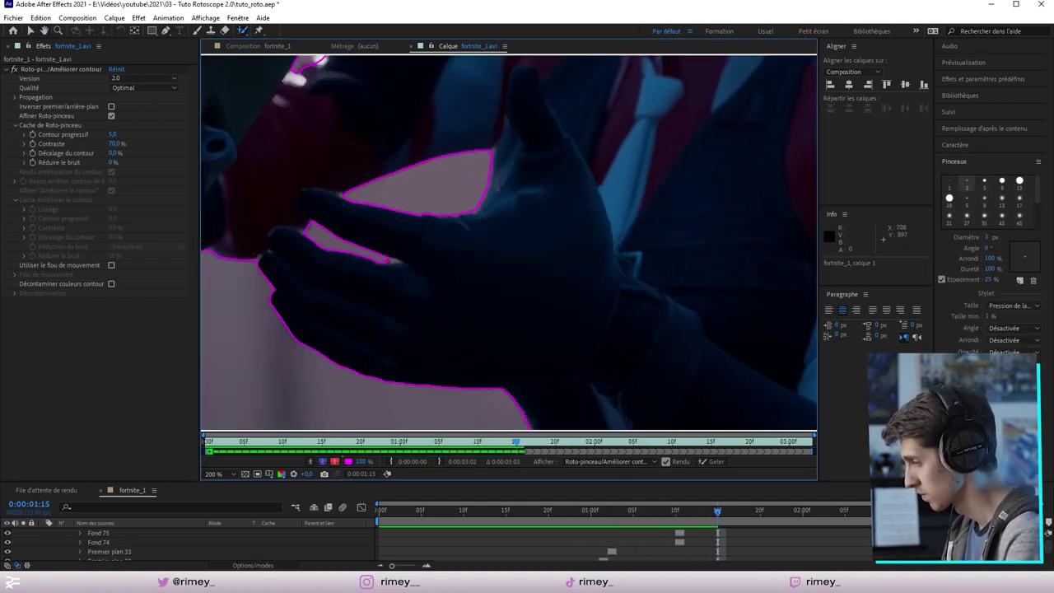
{"action": "key", "text": "Page_Down"}
{"action": "key", "text": "Page_Down"}
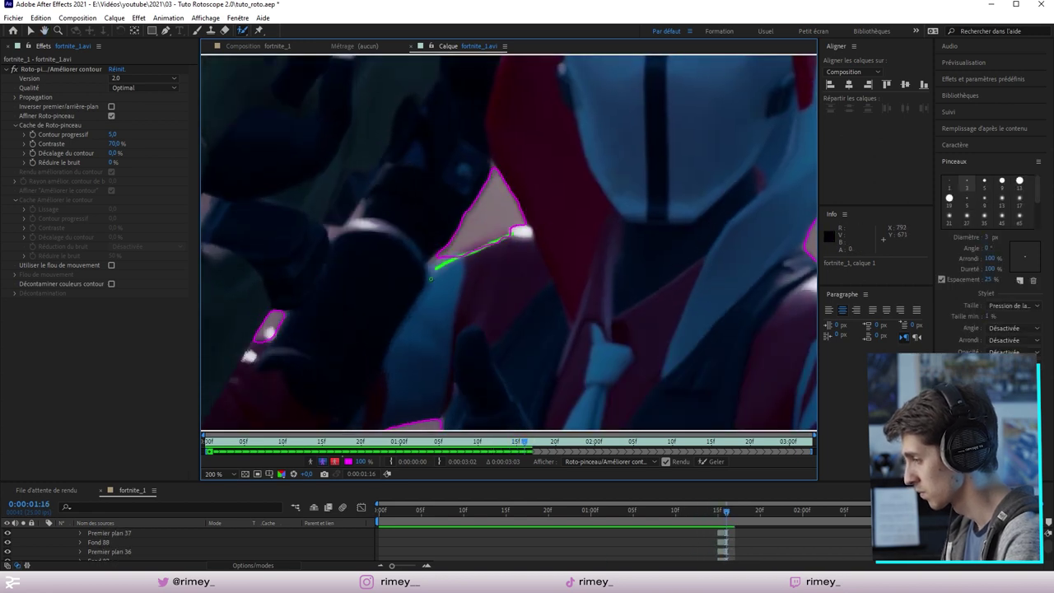
{"action": "key", "text": "Page_Down"}
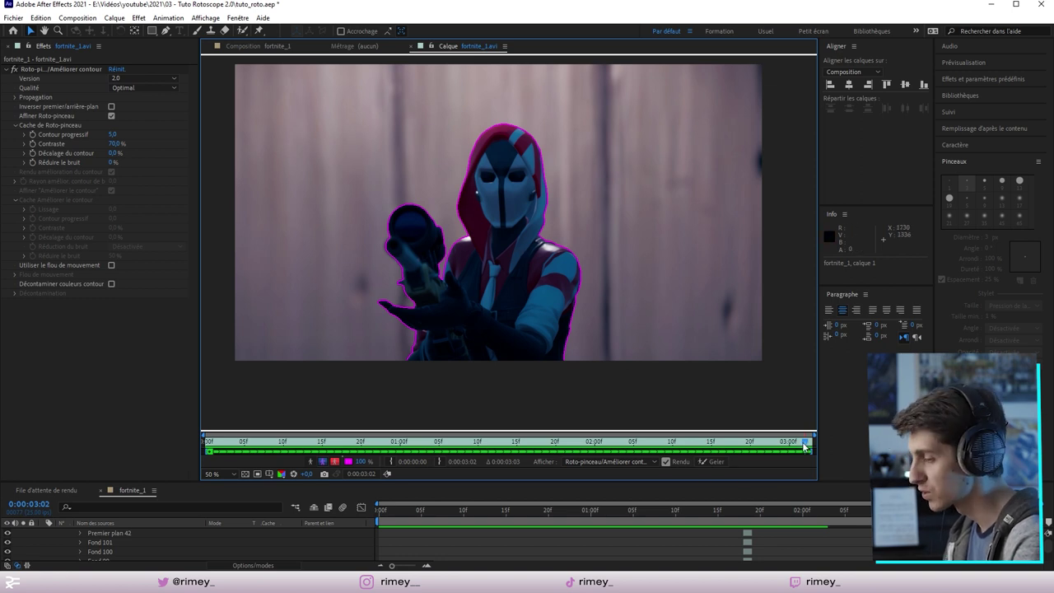
Scrub back through the clip, then check memory usage in Task Manager and close it.
{"action": "mouse_move", "coordinate": [806, 446]}
{"action": "left_mouse_down"}
{"action": "mouse_move", "coordinate": [354, 454]}
{"action": "mouse_move", "coordinate": [651, 428]}
{"action": "mouse_move", "coordinate": [206, 445]}
{"action": "mouse_move", "coordinate": [619, 444]}
{"action": "left_mouse_up"}
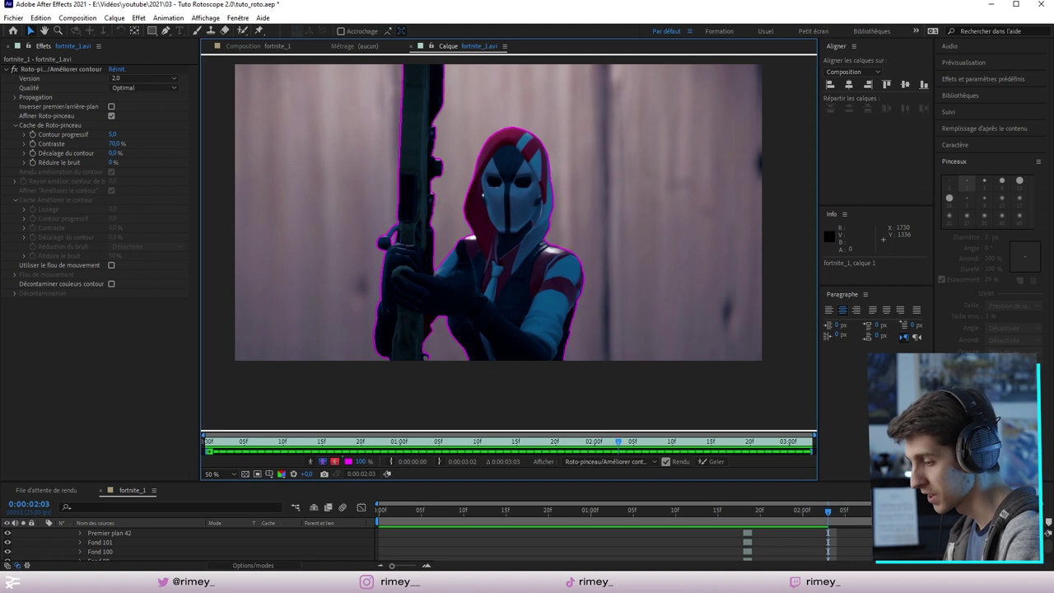
{"action": "key", "text": "ctrl+shift+Escape"}
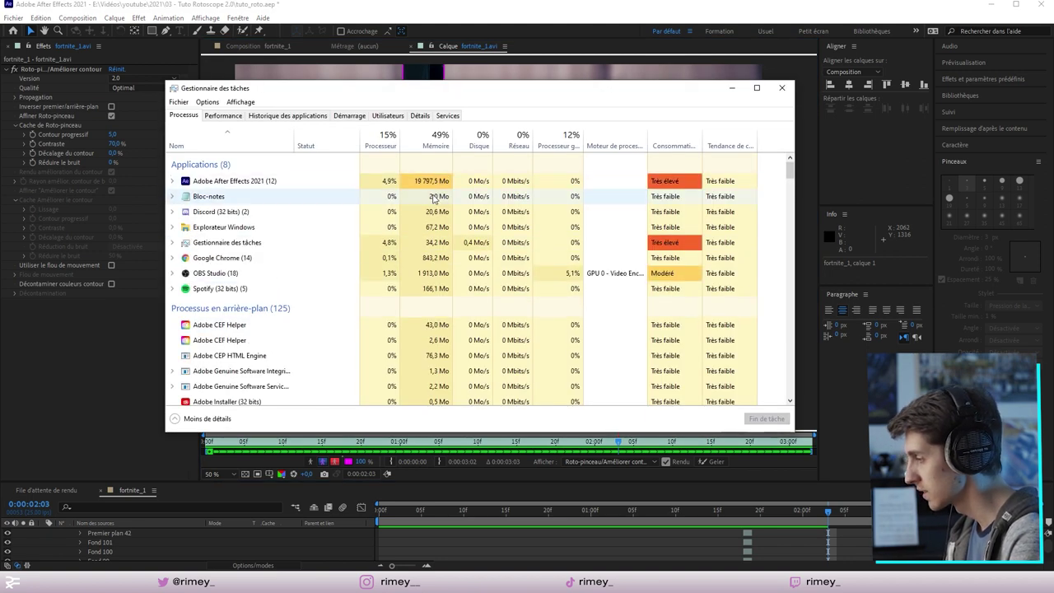
{"action": "left_click", "coordinate": [782, 88]}
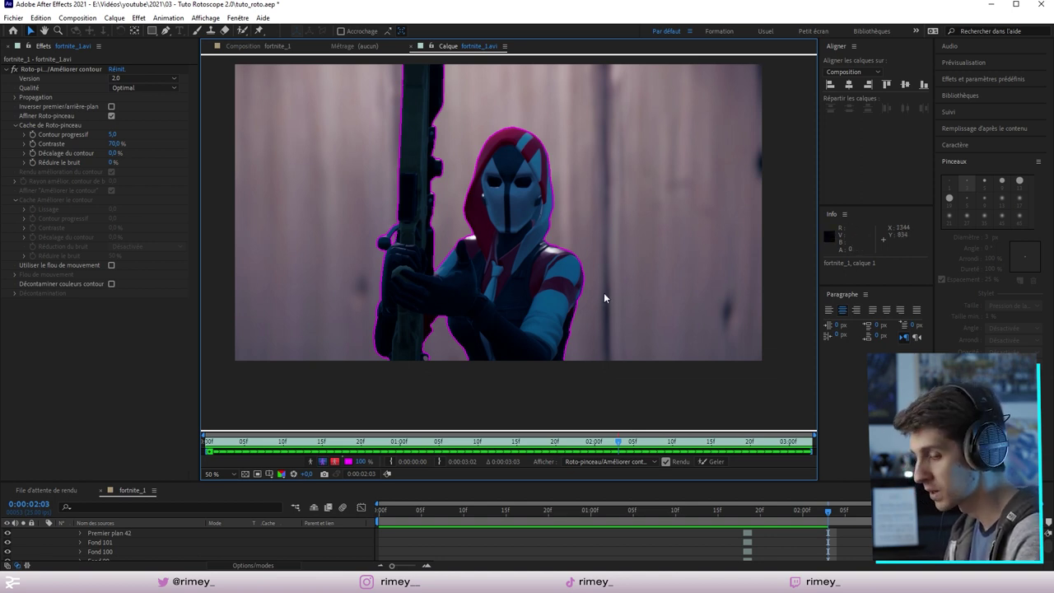
Freeze the Roto Brush result and switch to the fortnite_1 composition view.
{"action": "left_click", "coordinate": [711, 461]}
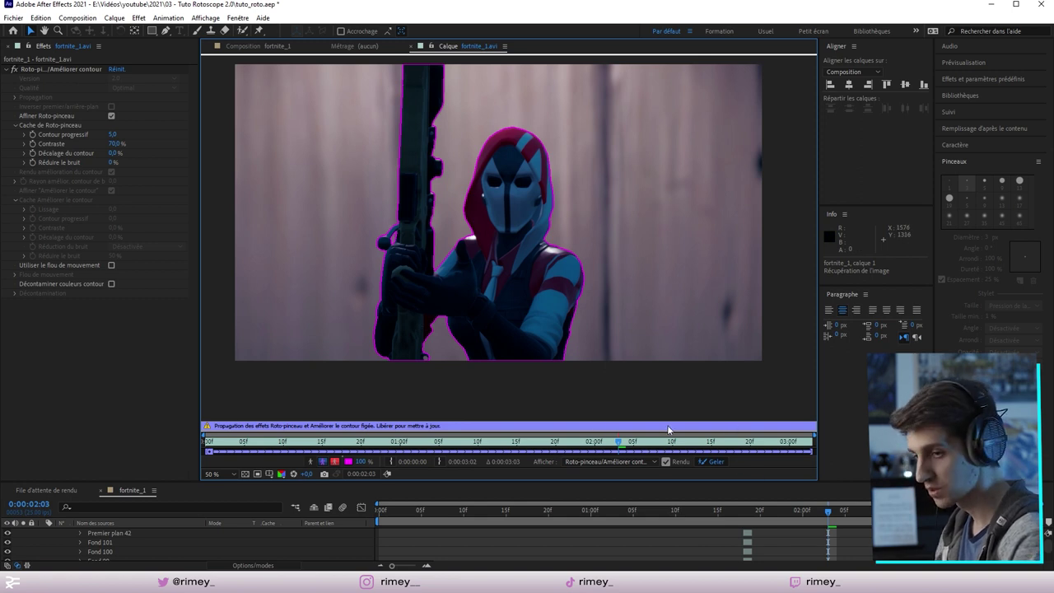
{"action": "left_click", "coordinate": [269, 48]}
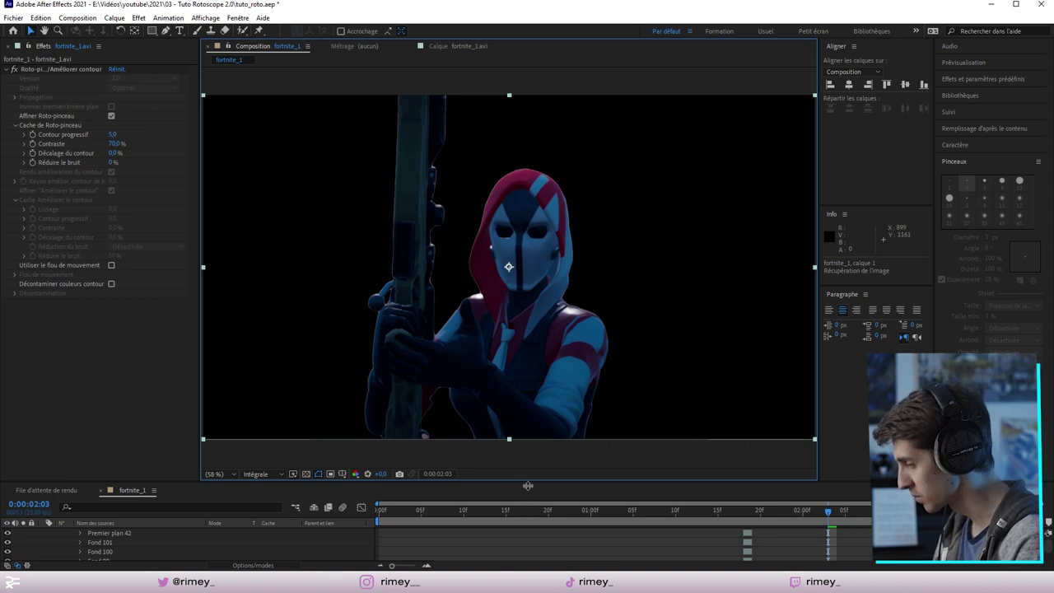
Enlarge the timeline, collapse the roto properties, and play back the cut-out to review it.
{"action": "left_click_drag", "start_coordinate": [531, 486], "coordinate": [531, 358]}
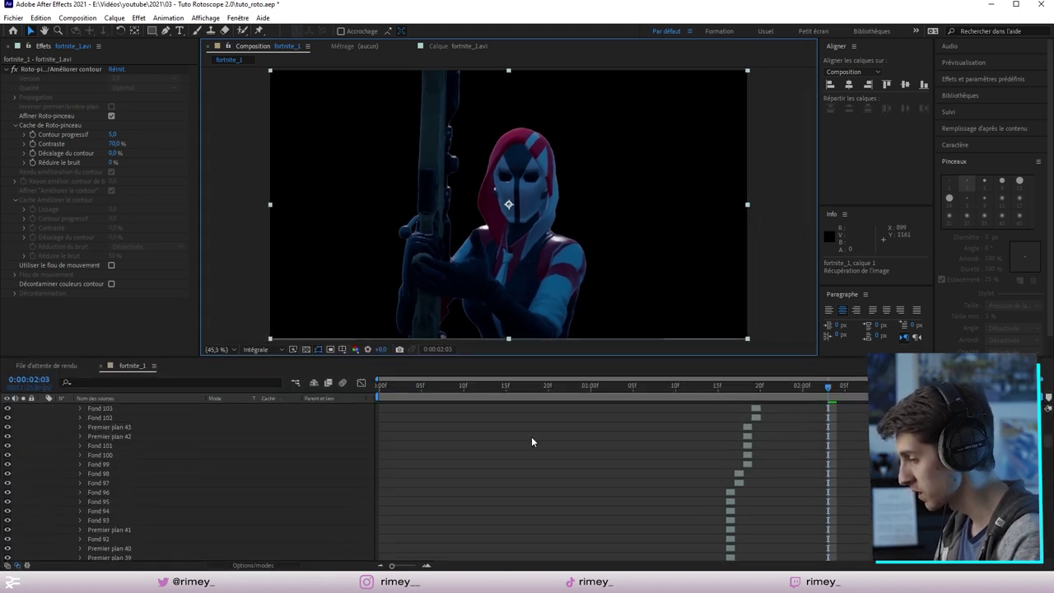
{"action": "key", "text": "e"}
{"action": "left_click", "coordinate": [43, 407]}
{"action": "key", "text": "space"}
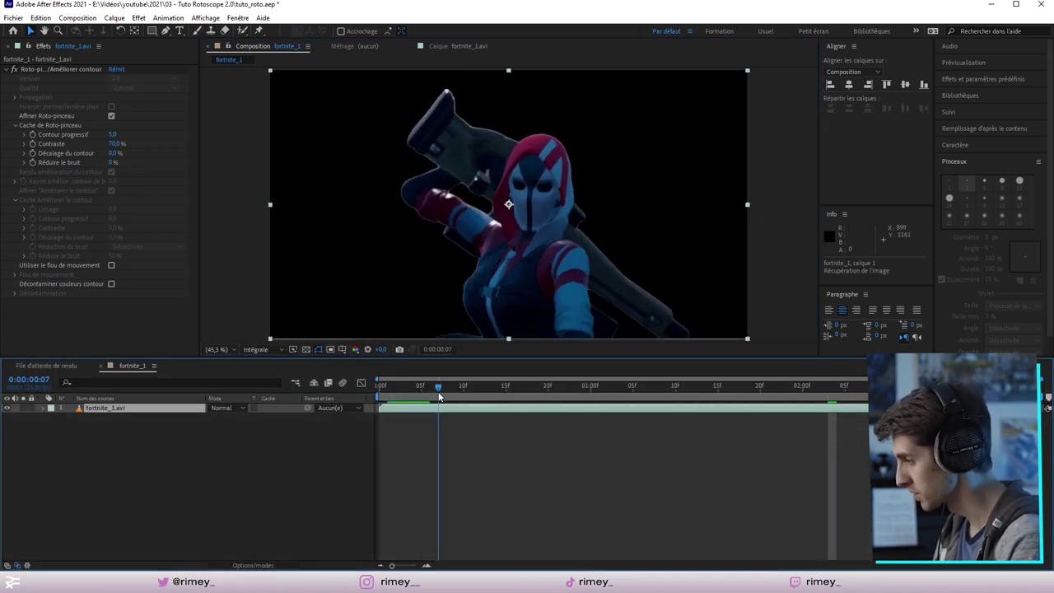
{"action": "key", "text": "space"}
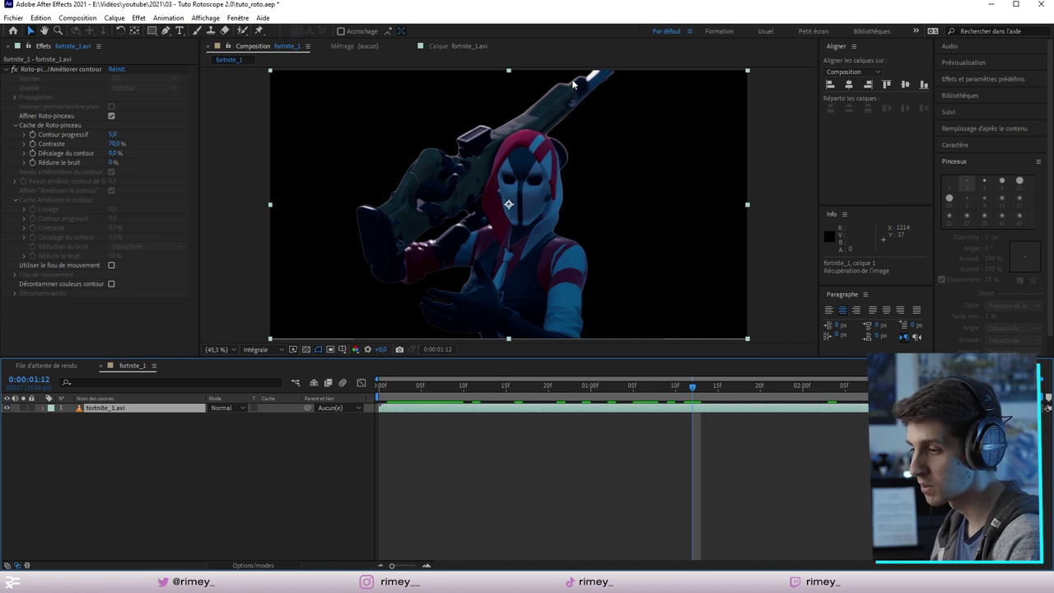
{"action": "key", "text": "space"}
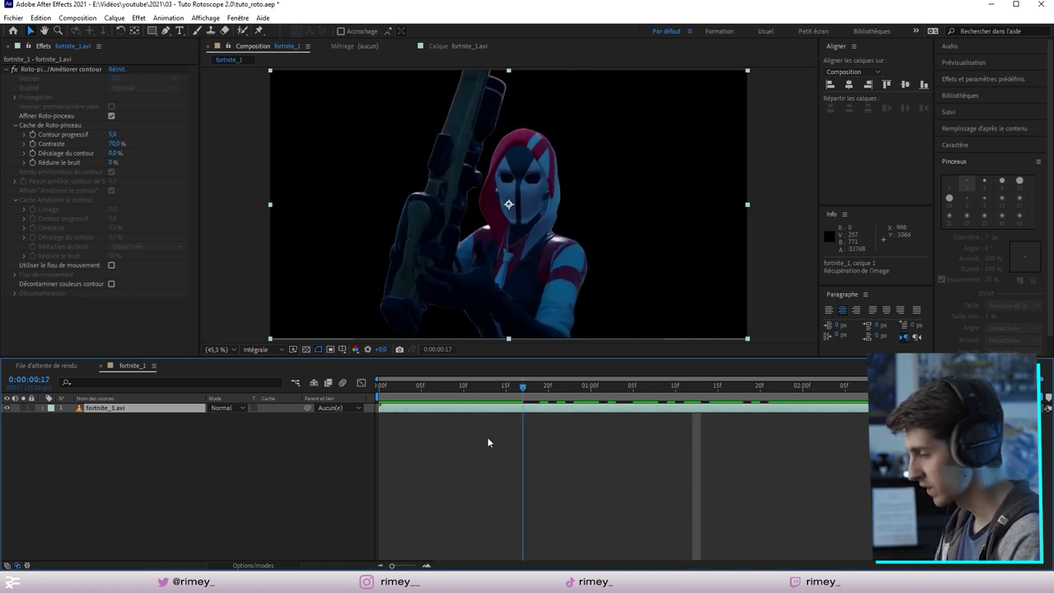
At frame 0:00:00:11, duplicate the fortnite_1.avi layer and select the lower copy.
{"action": "left_click_drag", "start_coordinate": [522, 412], "coordinate": [482, 411]}
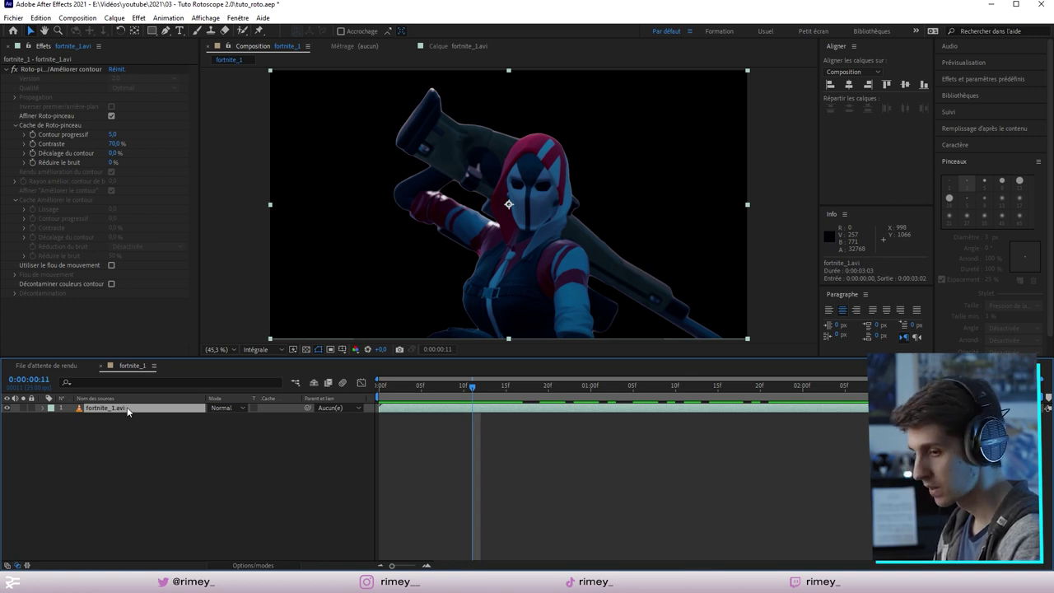
{"action": "key", "text": "ctrl+d"}
{"action": "left_click", "coordinate": [157, 419]}
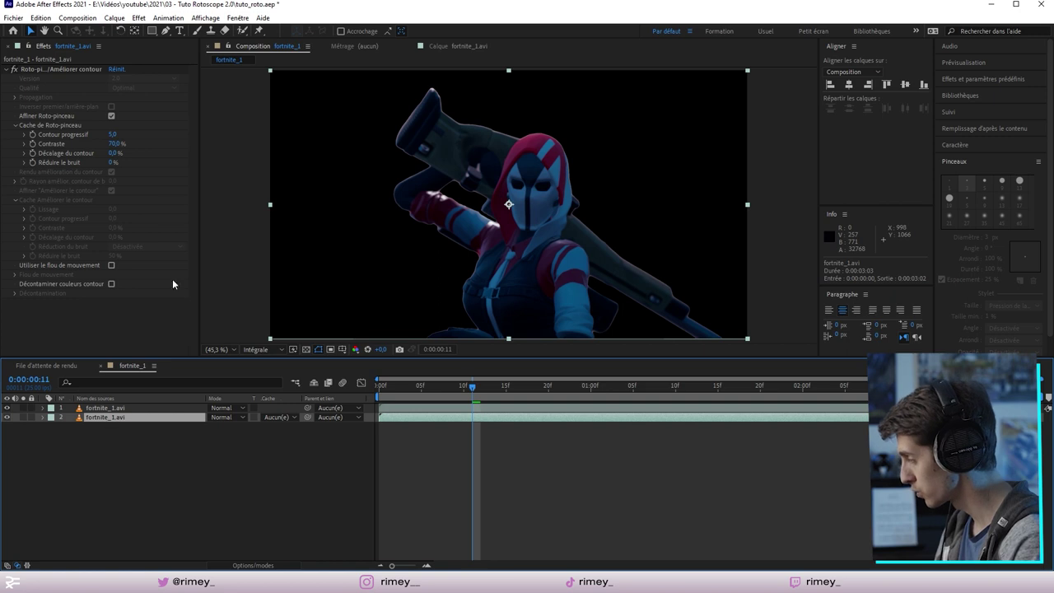
Delete Roto Brush from the lower copy, then solo each layer in turn to compare.
{"action": "left_click", "coordinate": [55, 71]}
{"action": "key", "text": "Delete"}
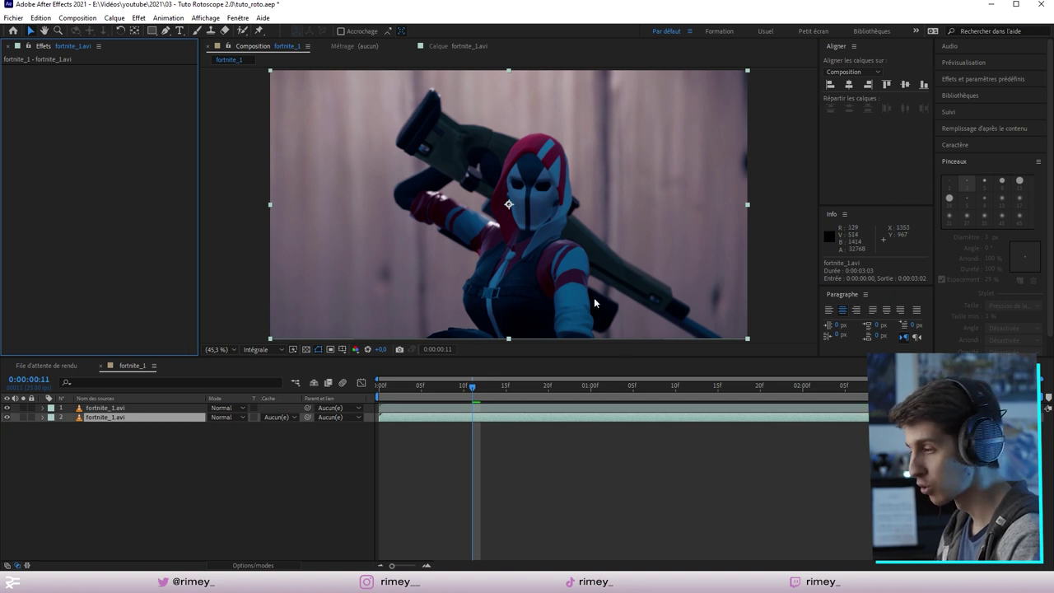
{"action": "left_click", "coordinate": [23, 408]}
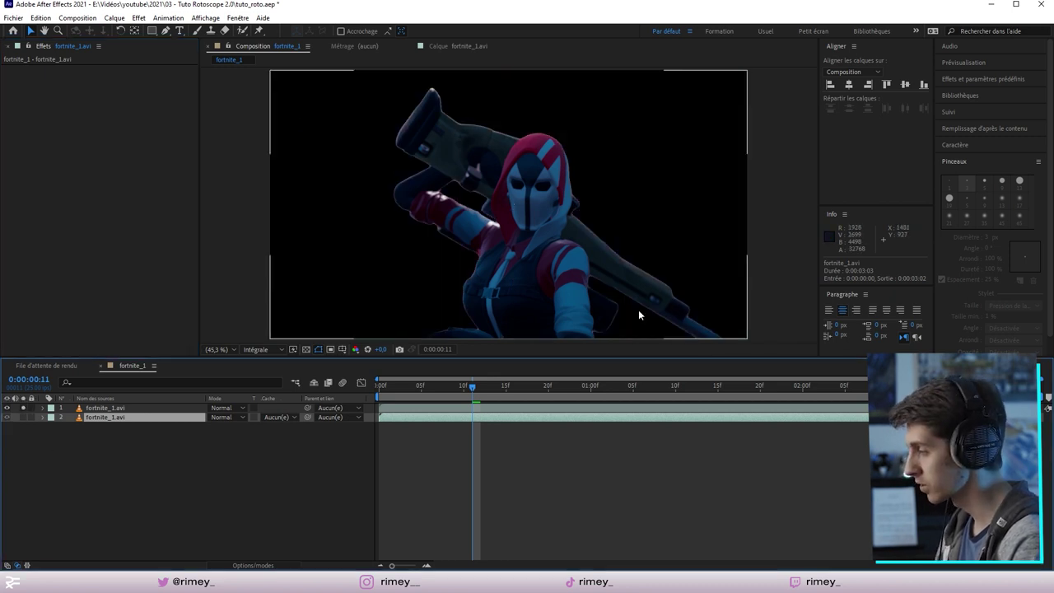
{"action": "left_click", "coordinate": [23, 416]}
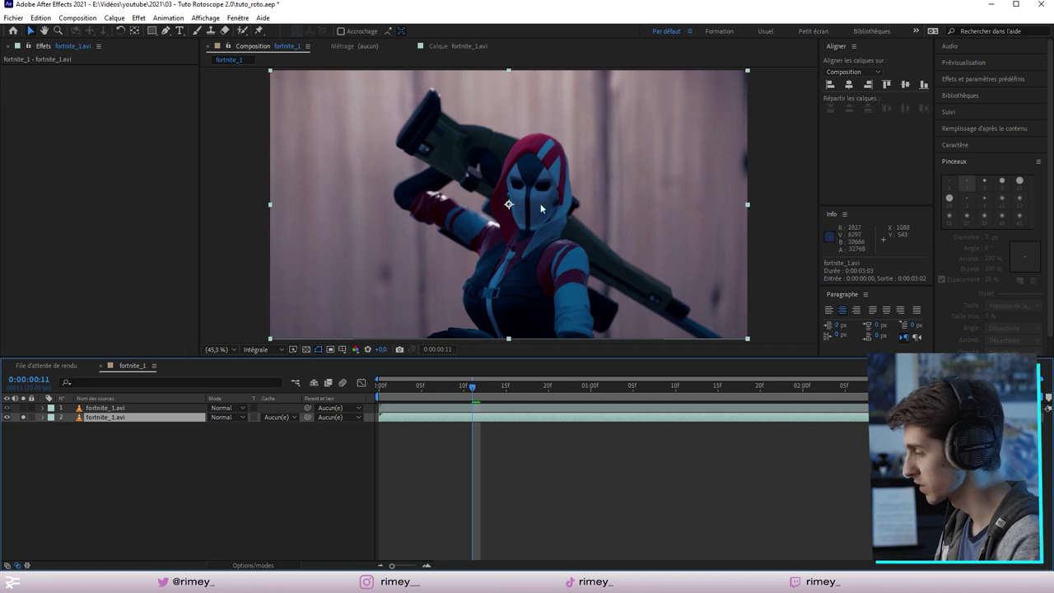
{"action": "left_click", "coordinate": [23, 416]}
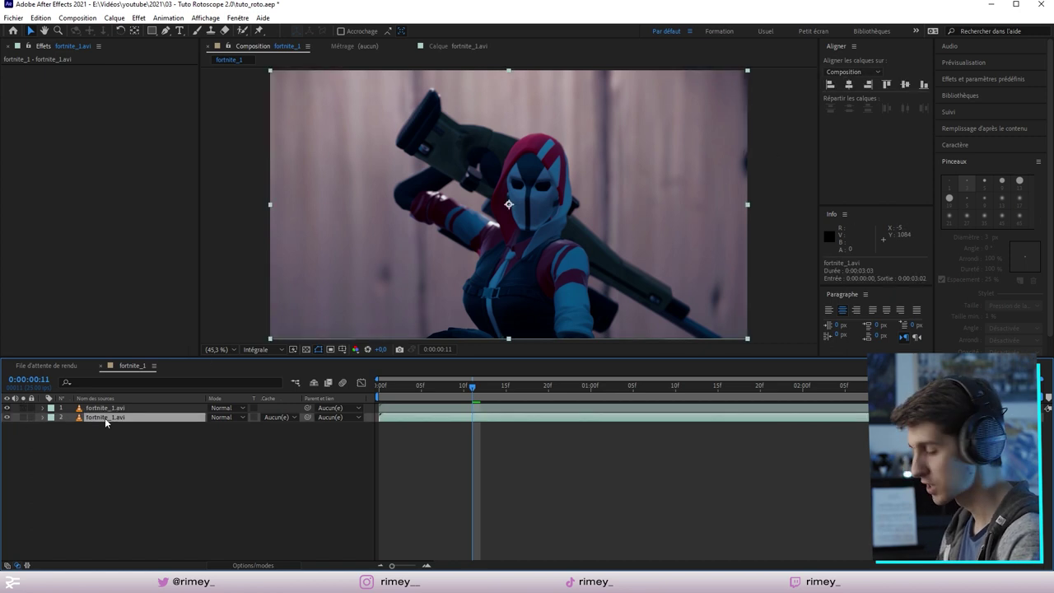
{"action": "key", "text": "ctrl+alt+y"}
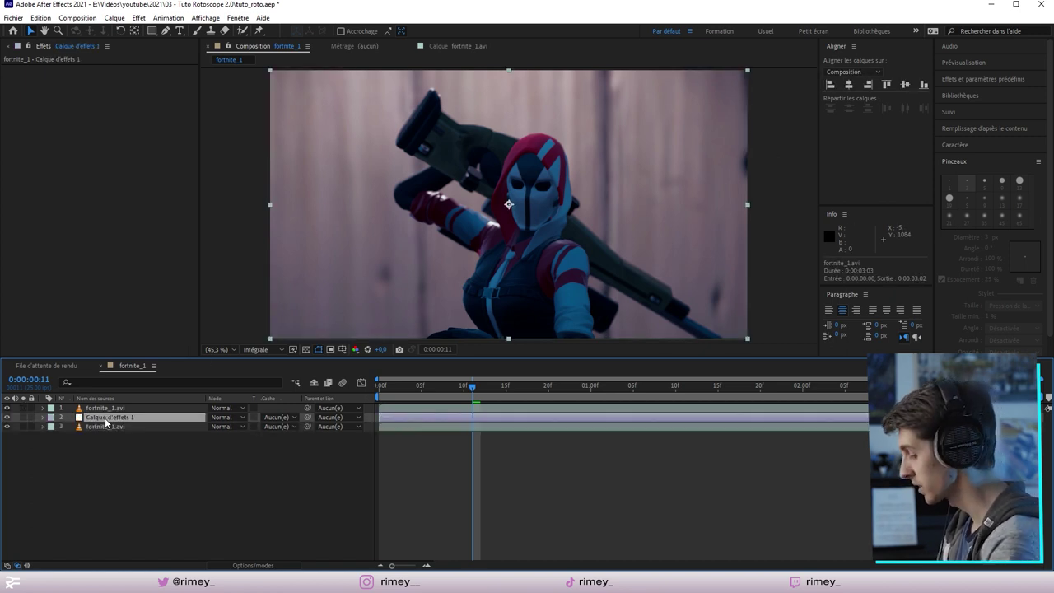
{"action": "key", "text": "ctrl+space"}
{"action": "type", "text": "remplir"}
{"action": "key", "text": "Return"}
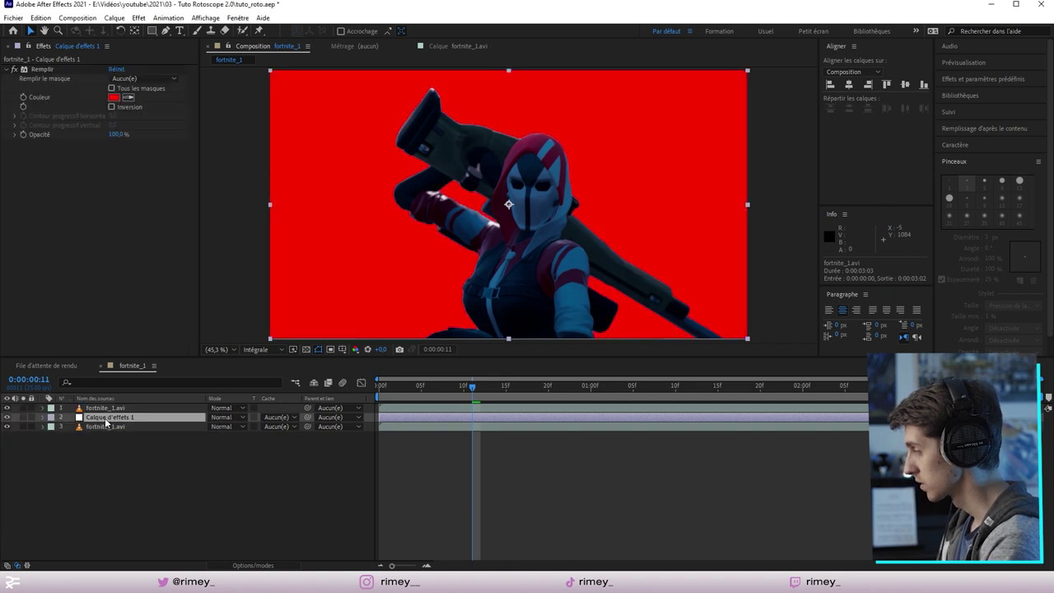
{"action": "left_click_drag", "start_coordinate": [480, 400], "coordinate": [723, 400]}
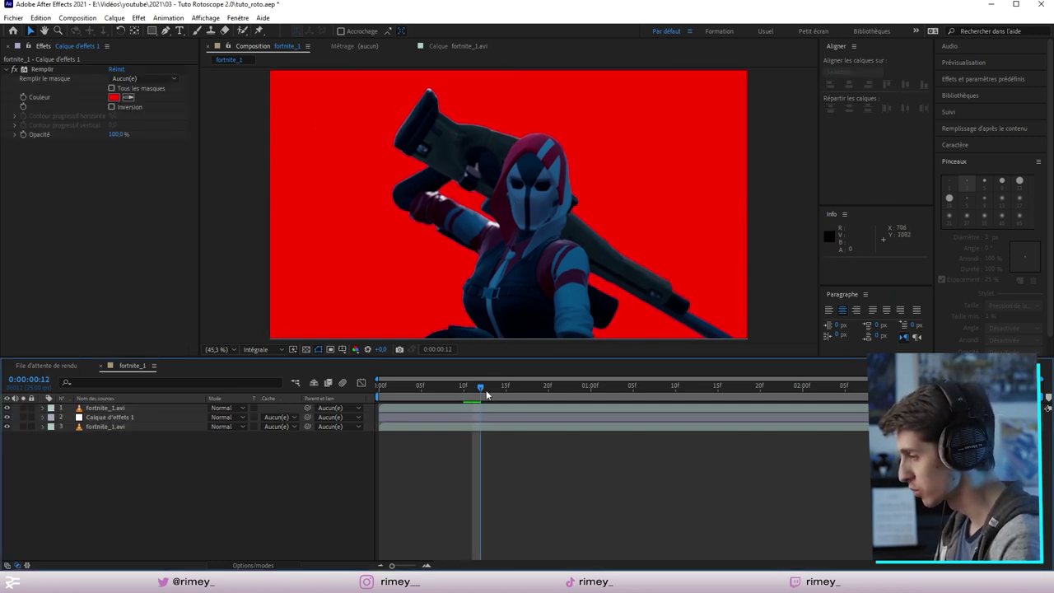
{"action": "key", "text": "space"}
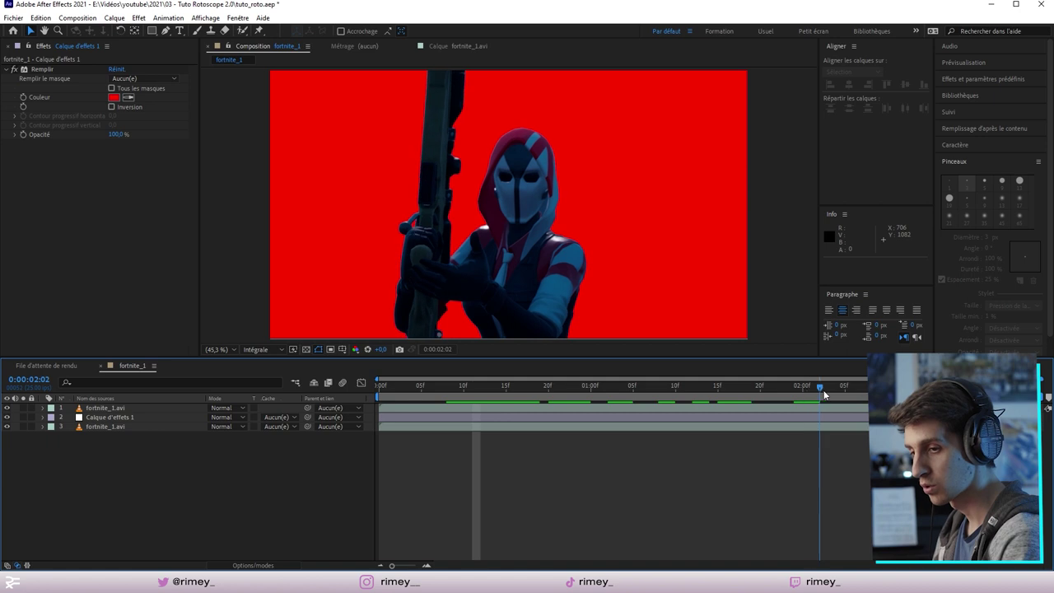
{"action": "key", "text": "space"}
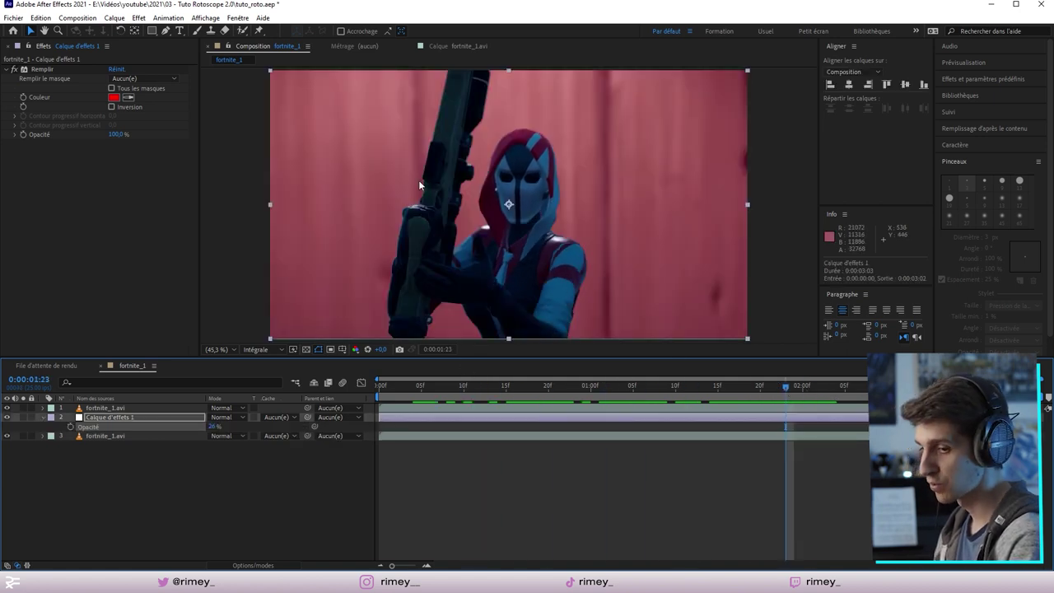
{"action": "left_click", "coordinate": [137, 416]}
{"action": "key", "text": "Delete"}
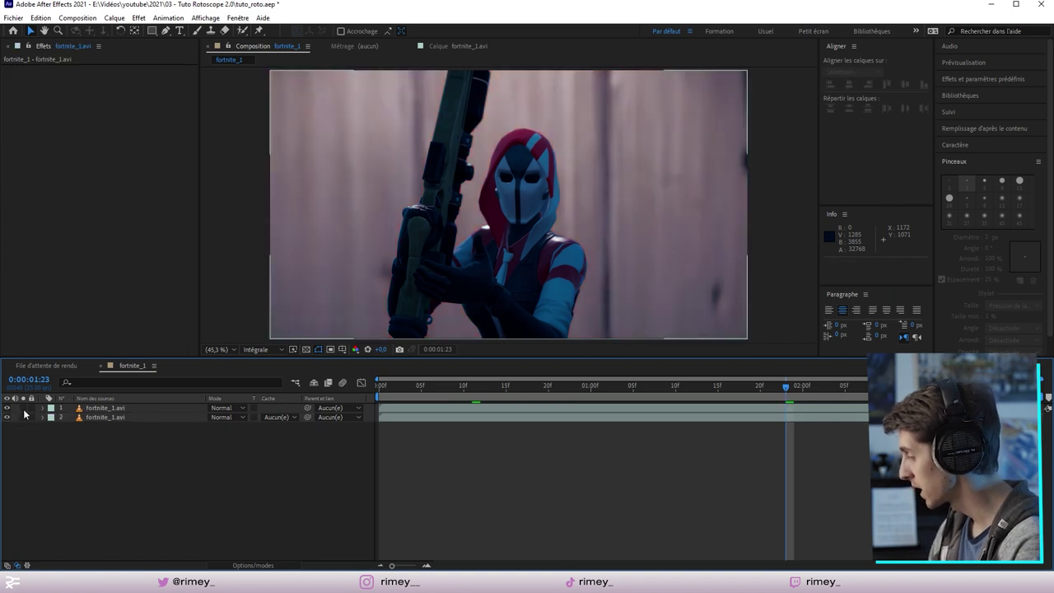
Go to frame 0:00:01:13 and select the top cut-out layer.
{"action": "left_click_drag", "start_coordinate": [783, 385], "coordinate": [701, 386]}
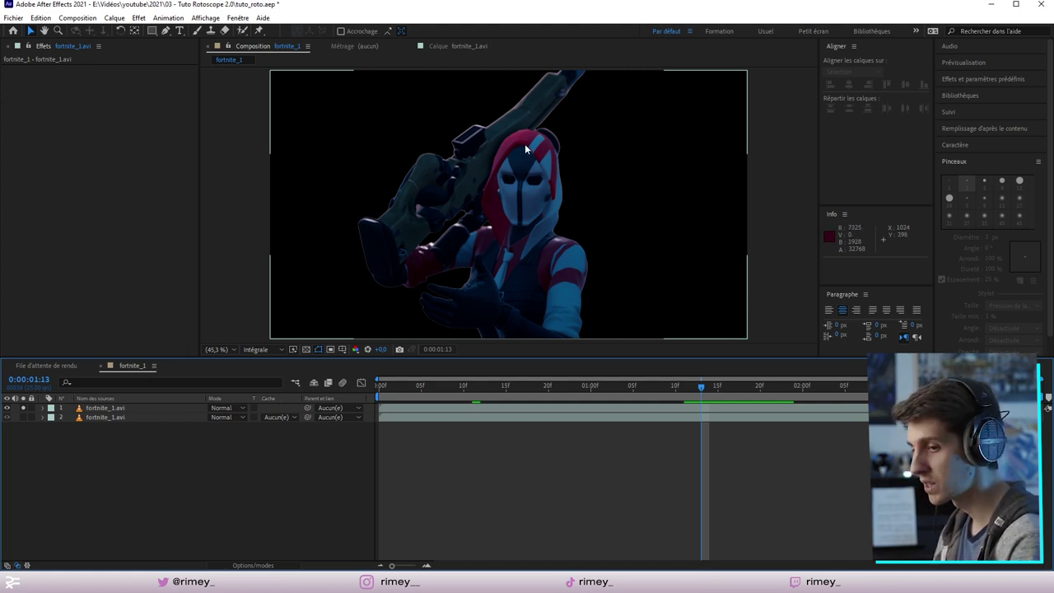
{"action": "left_click", "coordinate": [752, 406]}
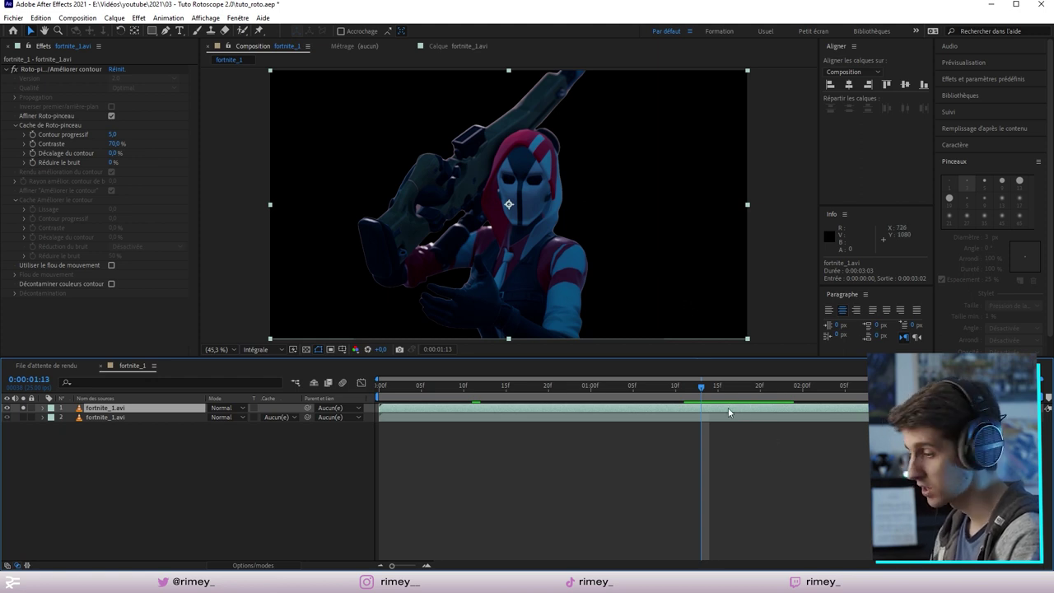
{"action": "key", "text": "ctrl+space"}
Apply a Remplir (Fill) effect to the top layer with colour FFFFFF.
{"action": "type", "text": "remp"}
{"action": "key", "text": "Down"}
{"action": "key", "text": "Return"}
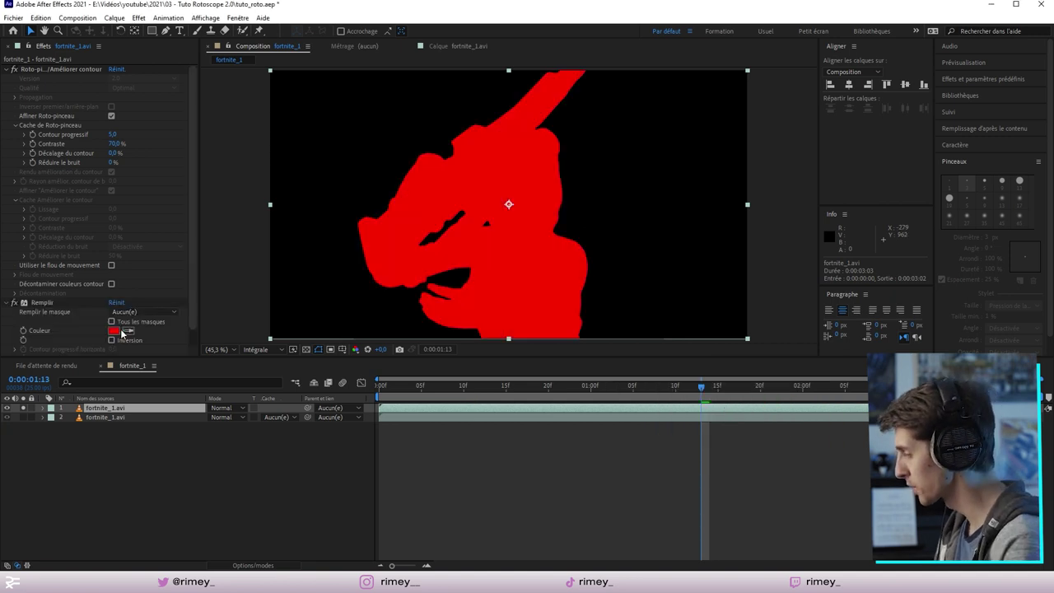
{"action": "left_click", "coordinate": [114, 330]}
{"action": "type", "text": "ffffff"}
{"action": "left_click", "coordinate": [544, 404]}
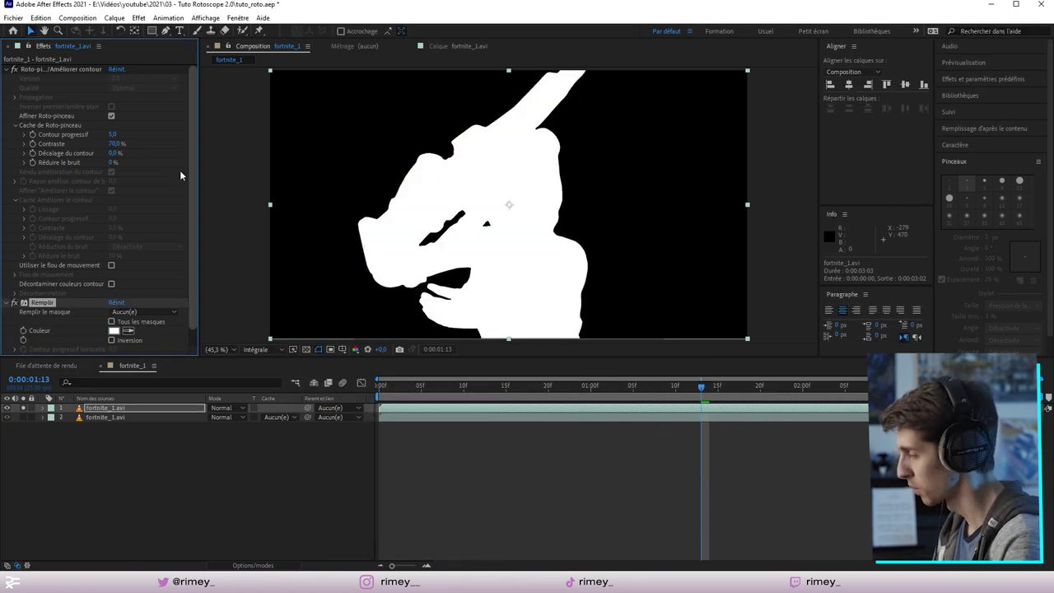
{"action": "left_click", "coordinate": [13, 71], "text": "ctrl"}
Add Fast Box Blur and set its Blur Radius to 10.
{"action": "key", "text": "ctrl+space"}
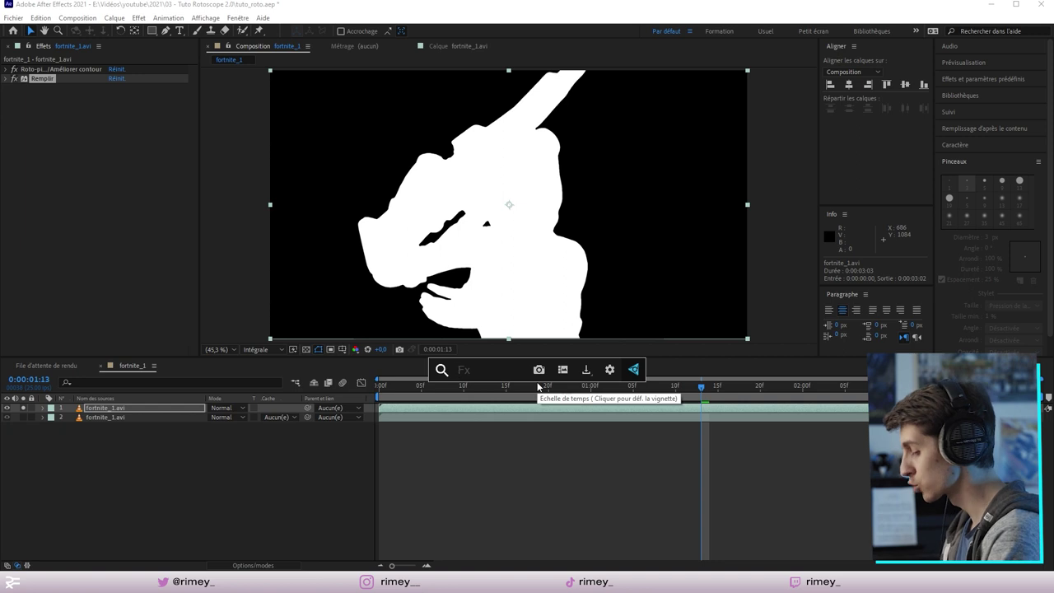
{"action": "type", "text": "fins"}
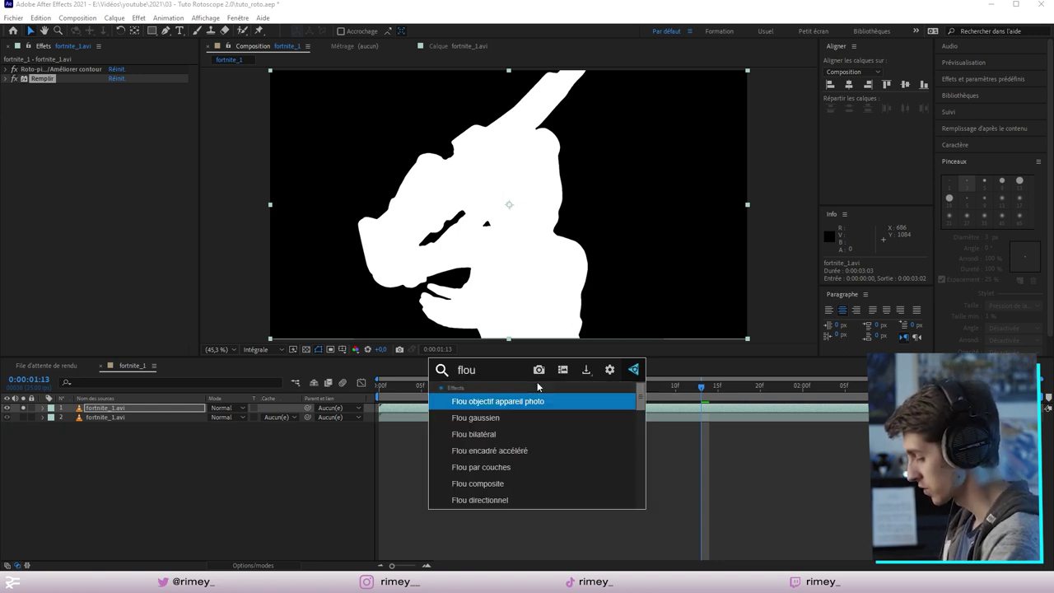
{"action": "key", "text": "Escape"}
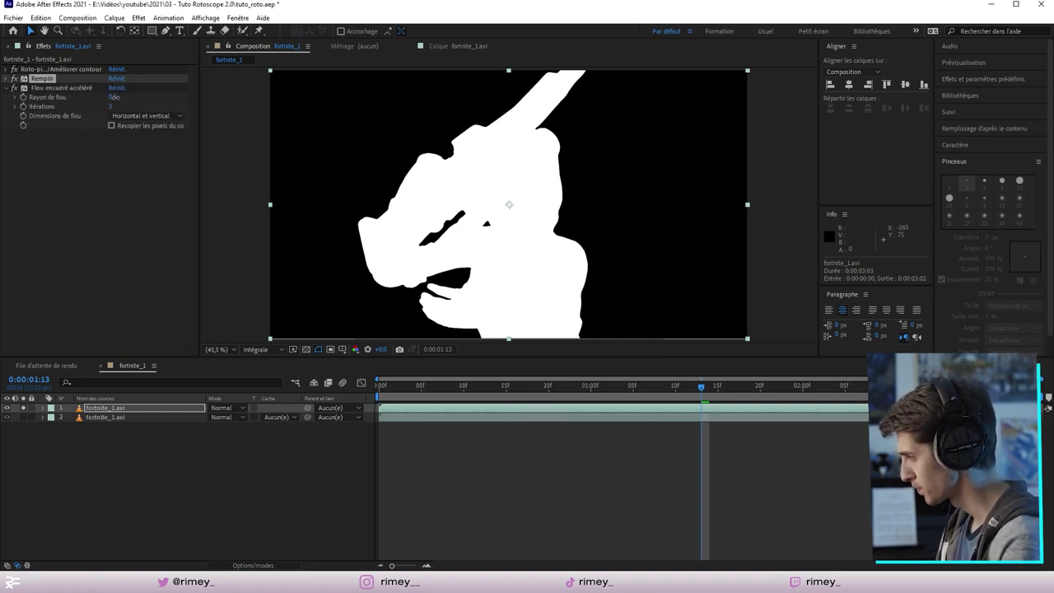
{"action": "left_click", "coordinate": [113, 98]}
{"action": "type", "text": "10"}
{"action": "key", "text": "Return"}
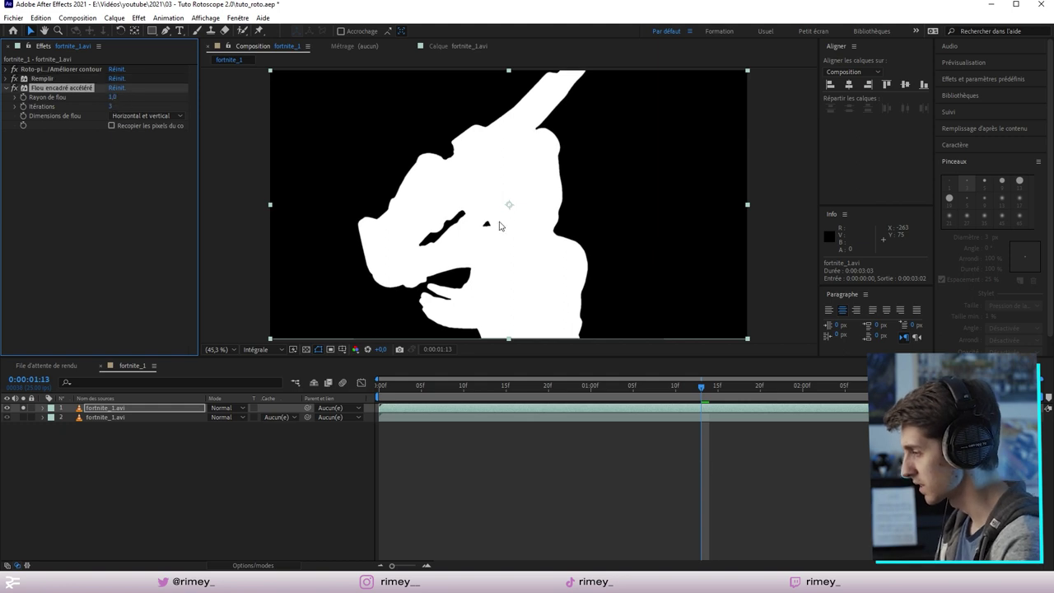
Zoom in on the matte edges, toggle the blur to compare, then select the lower layer.
{"action": "left_click", "coordinate": [529, 447]}
{"action": "scroll", "coordinate": [650, 206], "scroll_direction": "up", "scroll_amount": 5}
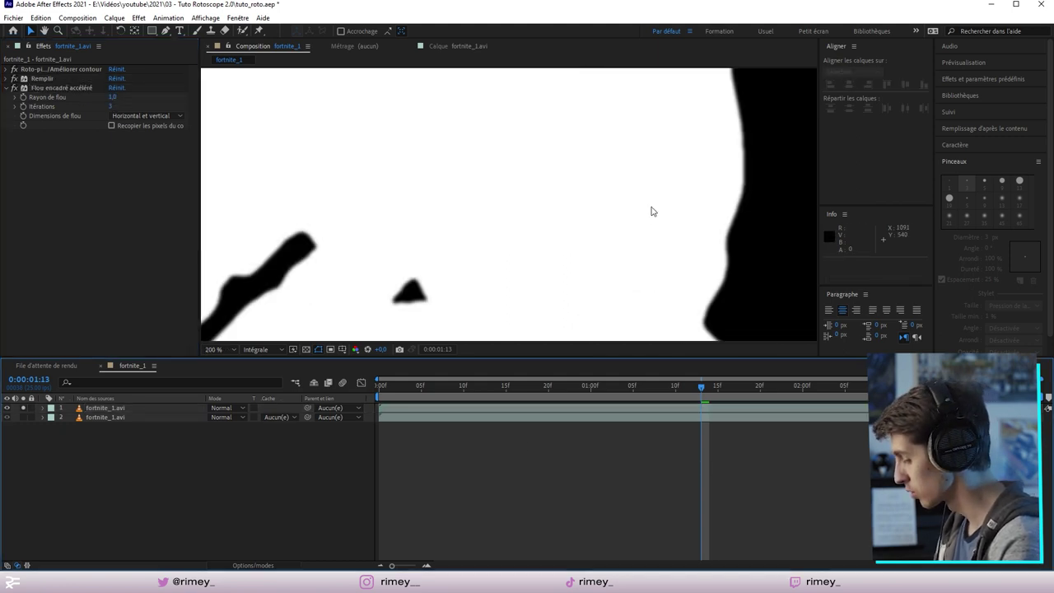
{"action": "left_click_drag", "start_coordinate": [650, 212], "coordinate": [453, 211]}
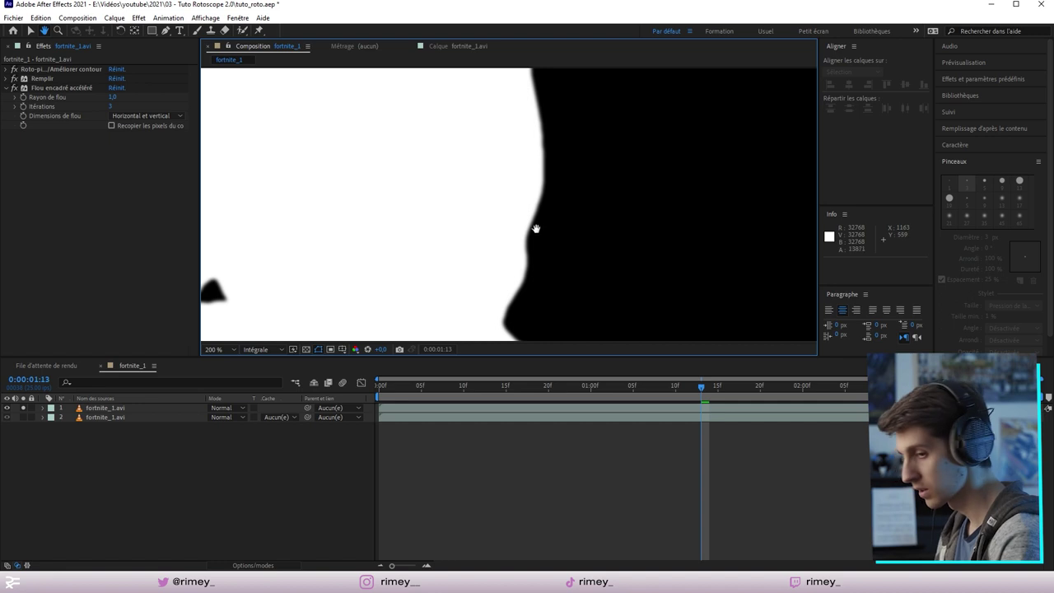
{"action": "key", "text": "v"}
{"action": "left_click", "coordinate": [13, 90]}
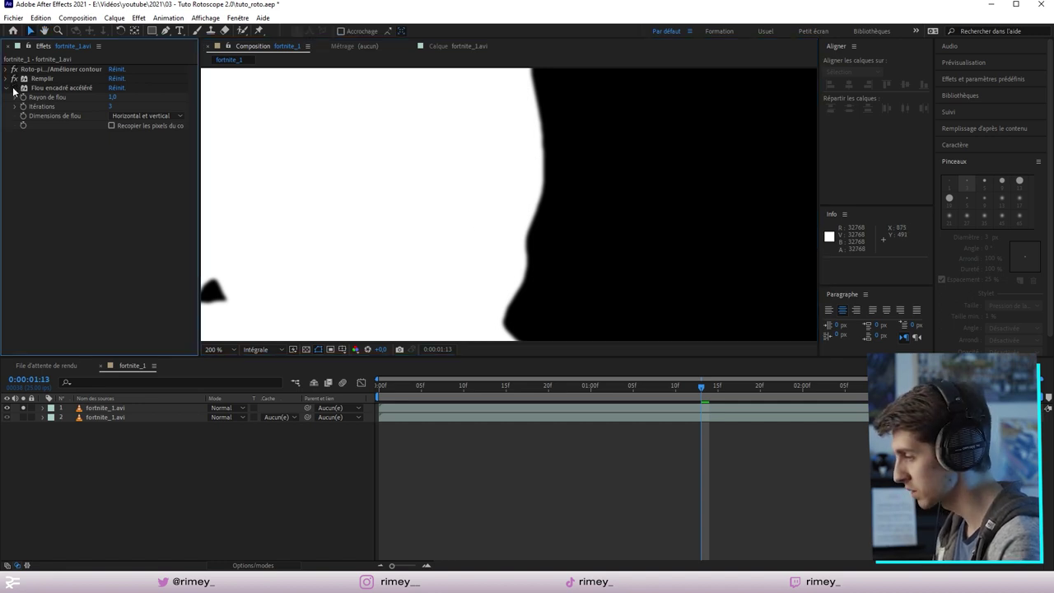
{"action": "left_click", "coordinate": [13, 88]}
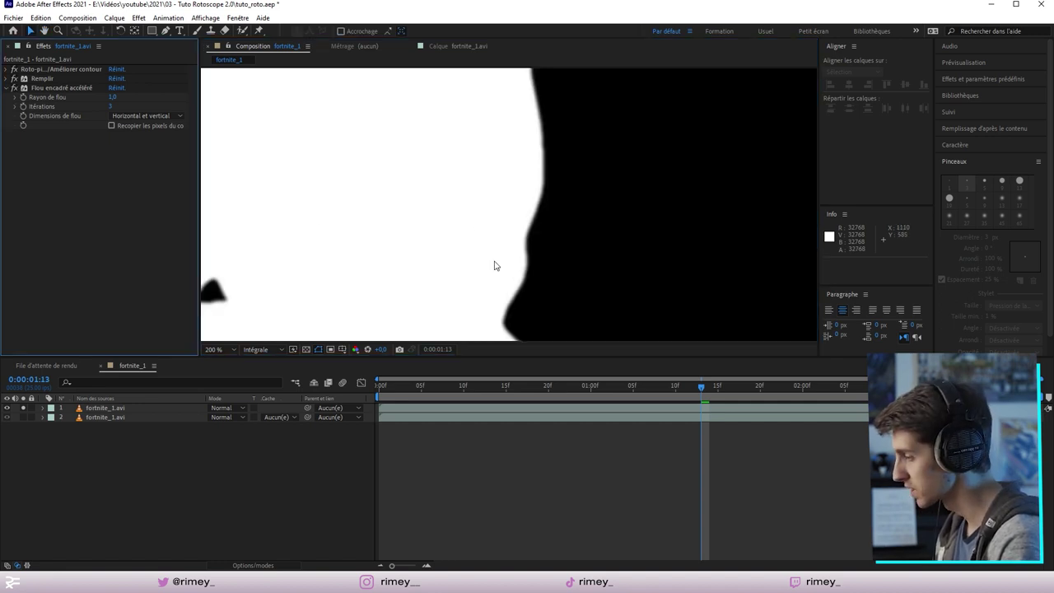
{"action": "scroll", "coordinate": [514, 266], "scroll_direction": "down", "scroll_amount": 4}
{"action": "left_click", "coordinate": [104, 416]}
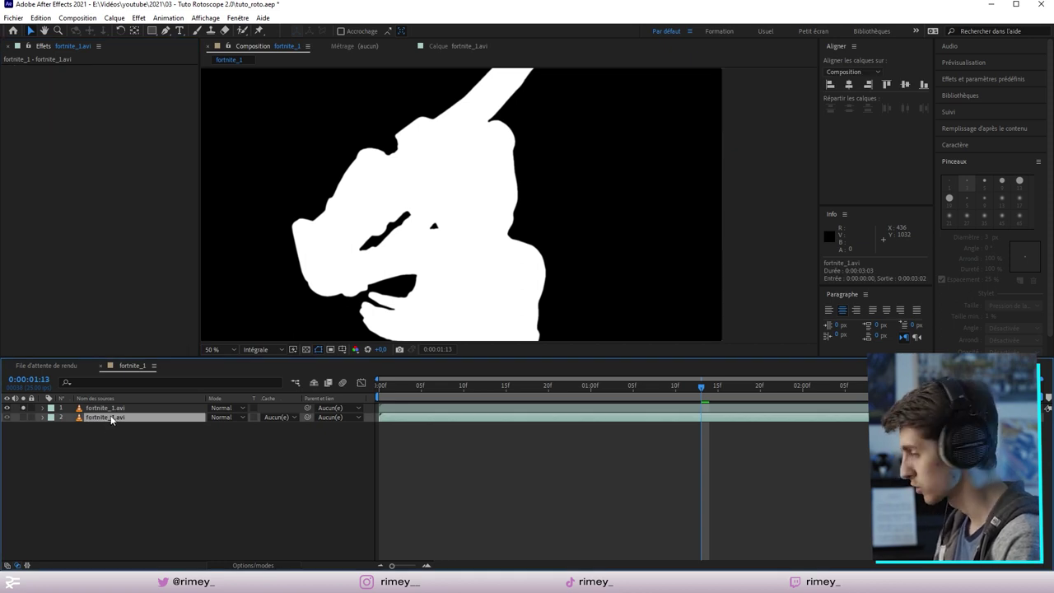
Duplicate the fortnite_1.avi footage layer and bring up the track matte column.
{"action": "key", "text": "ctrl+d"}
{"action": "left_click", "coordinate": [24, 407]}
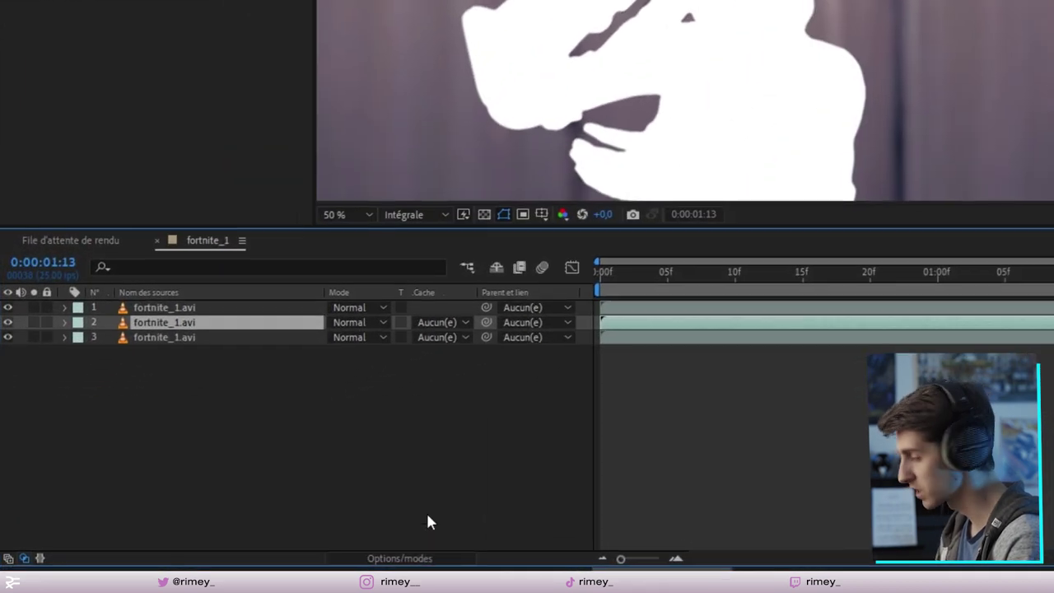
{"action": "left_click", "coordinate": [407, 559]}
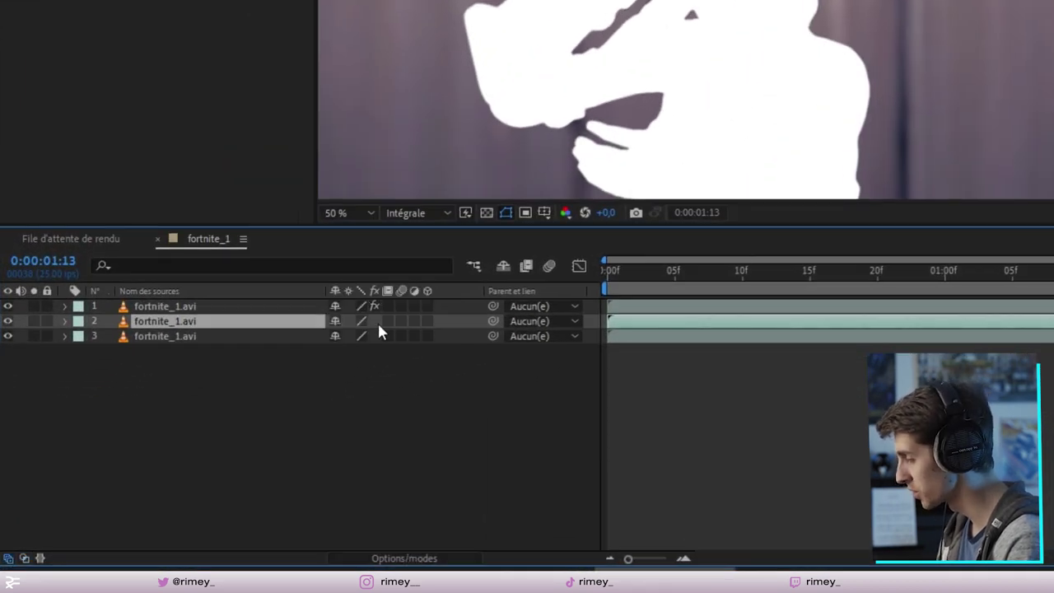
{"action": "left_click", "coordinate": [415, 559]}
Set layer 2's Track Matte to Alpha fortnite_1.avi, hide the bottom layer, and preview.
{"action": "left_click", "coordinate": [280, 418]}
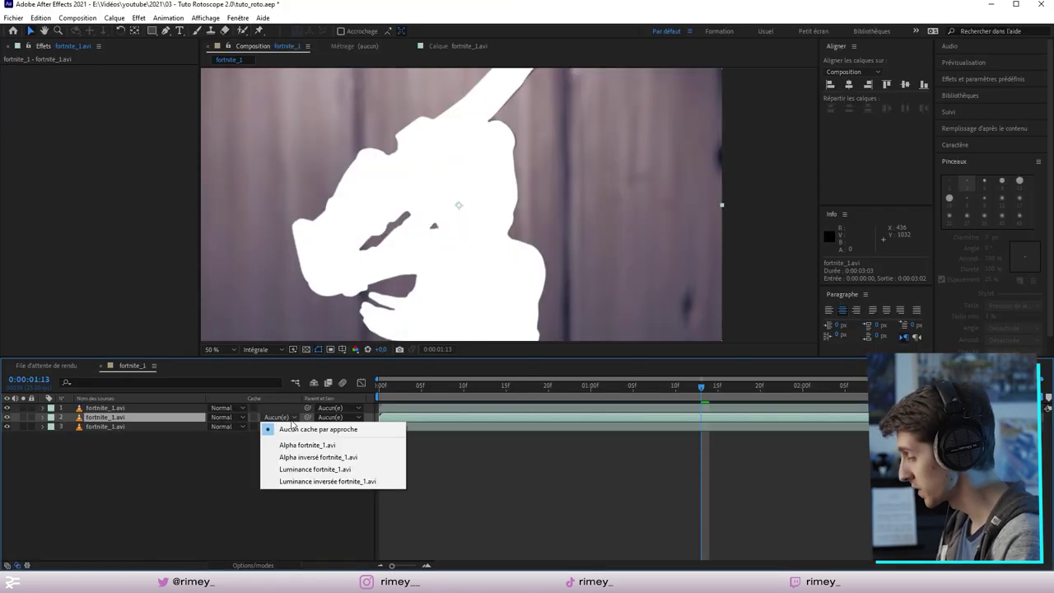
{"action": "left_click", "coordinate": [291, 445]}
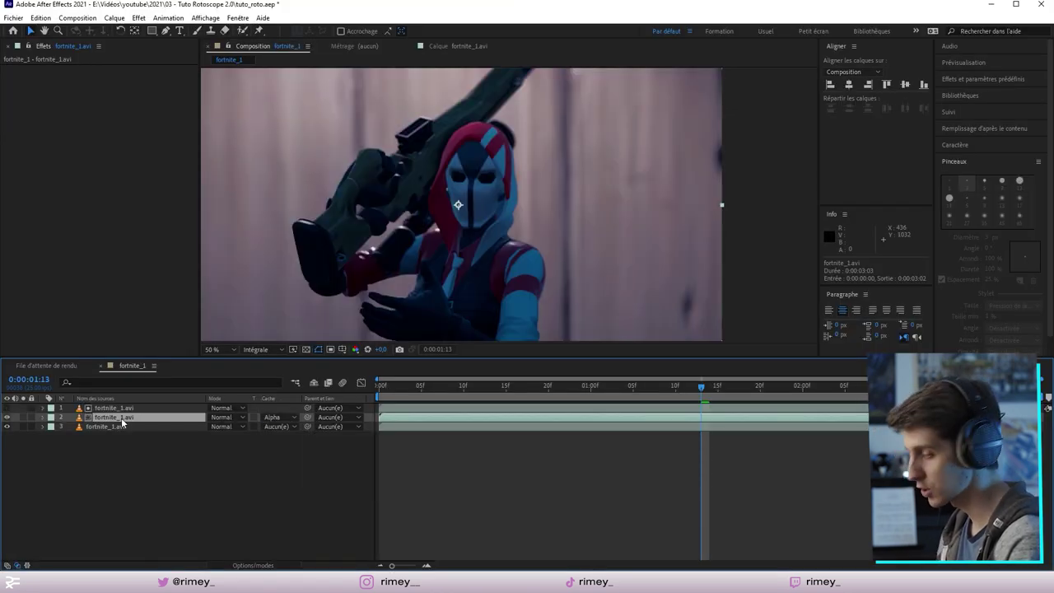
{"action": "left_click", "coordinate": [8, 426]}
{"action": "key", "text": "space"}
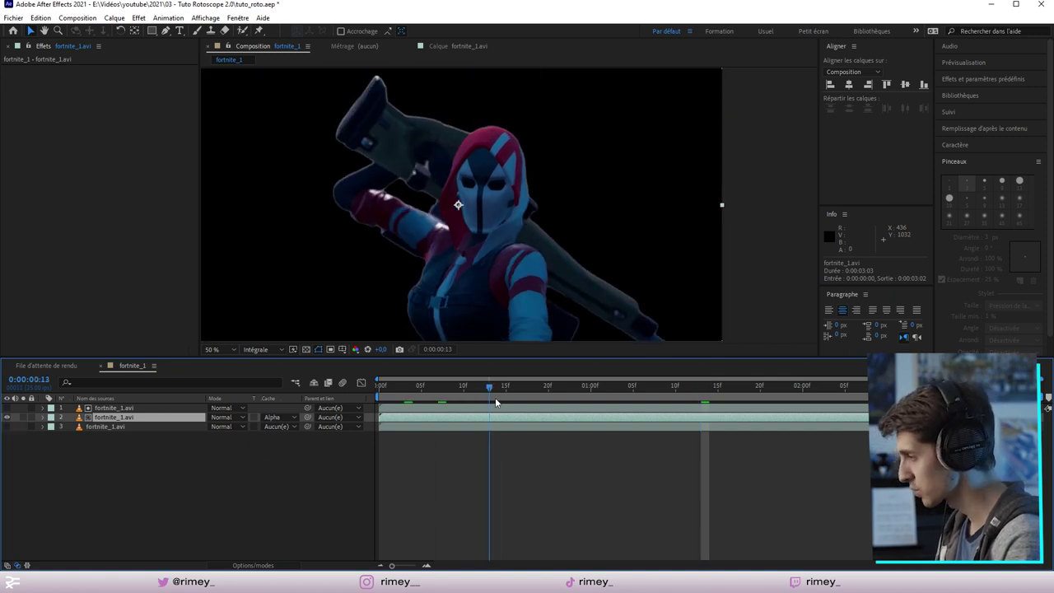
Stop the preview at 0:00:01:13, replay to 0:00:01:16, and scrub through the cut-out.
{"action": "left_click", "coordinate": [701, 399]}
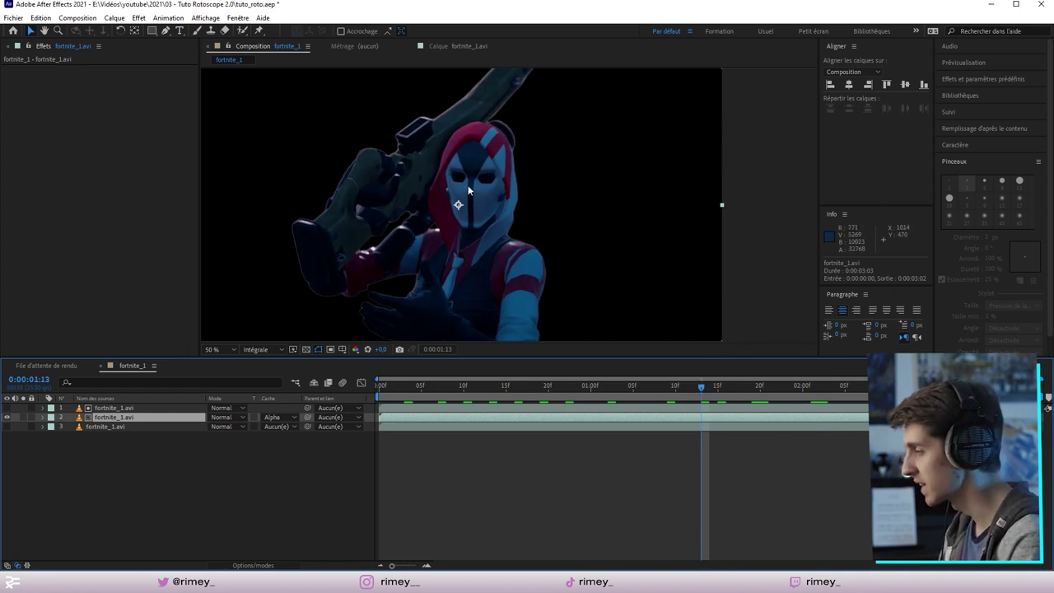
{"action": "key", "text": "space"}
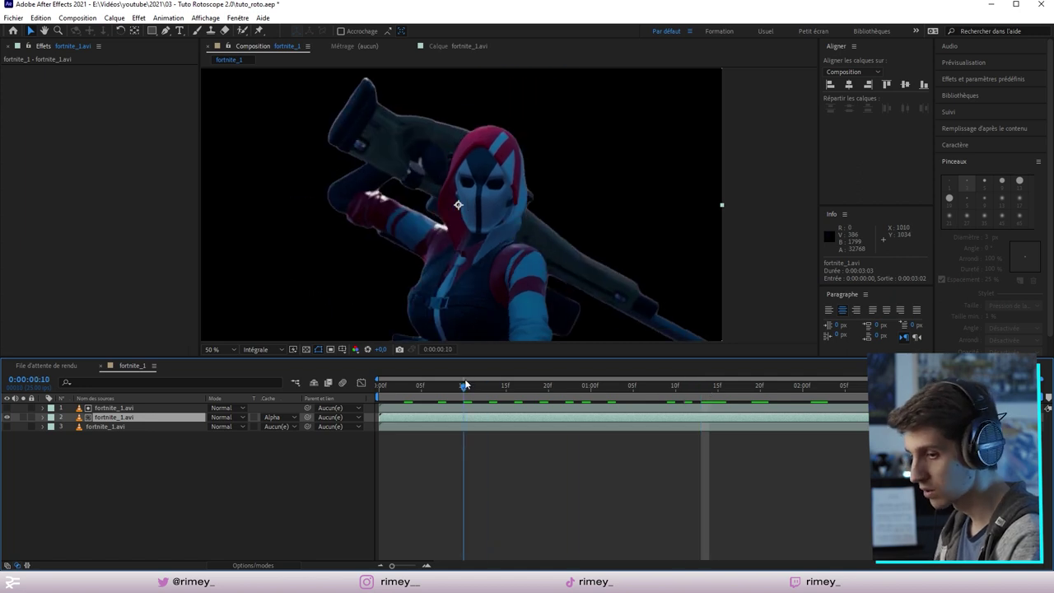
{"action": "left_click", "coordinate": [723, 386]}
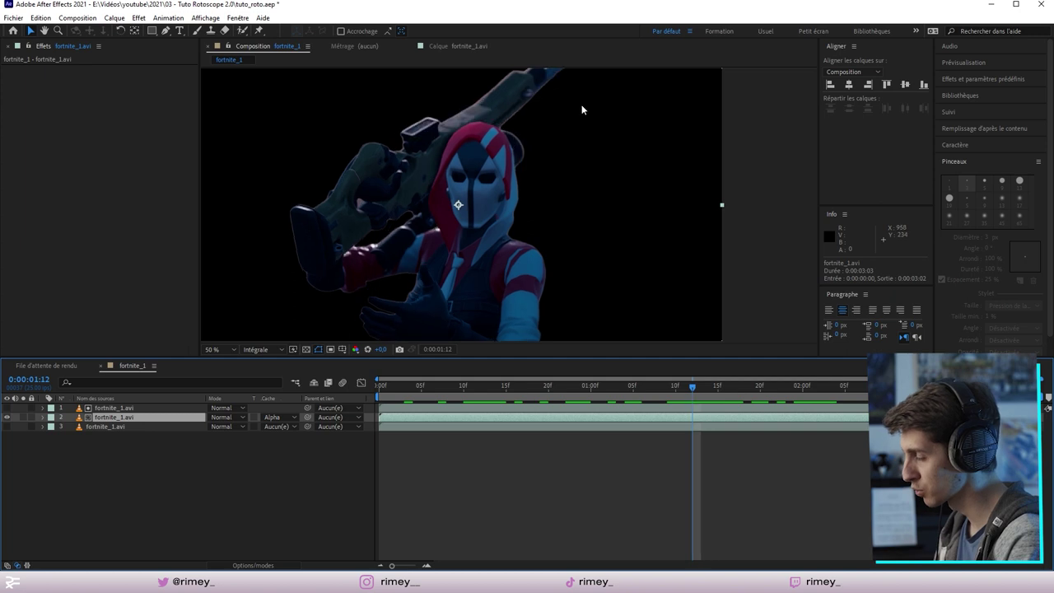
{"action": "mouse_move", "coordinate": [505, 400]}
{"action": "left_mouse_down"}
{"action": "mouse_move", "coordinate": [962, 403]}
{"action": "mouse_move", "coordinate": [396, 394]}
{"action": "mouse_move", "coordinate": [630, 406]}
{"action": "mouse_move", "coordinate": [372, 422]}
{"action": "mouse_move", "coordinate": [894, 420]}
{"action": "mouse_move", "coordinate": [637, 385]}
{"action": "mouse_move", "coordinate": [391, 428]}
{"action": "left_mouse_up"}
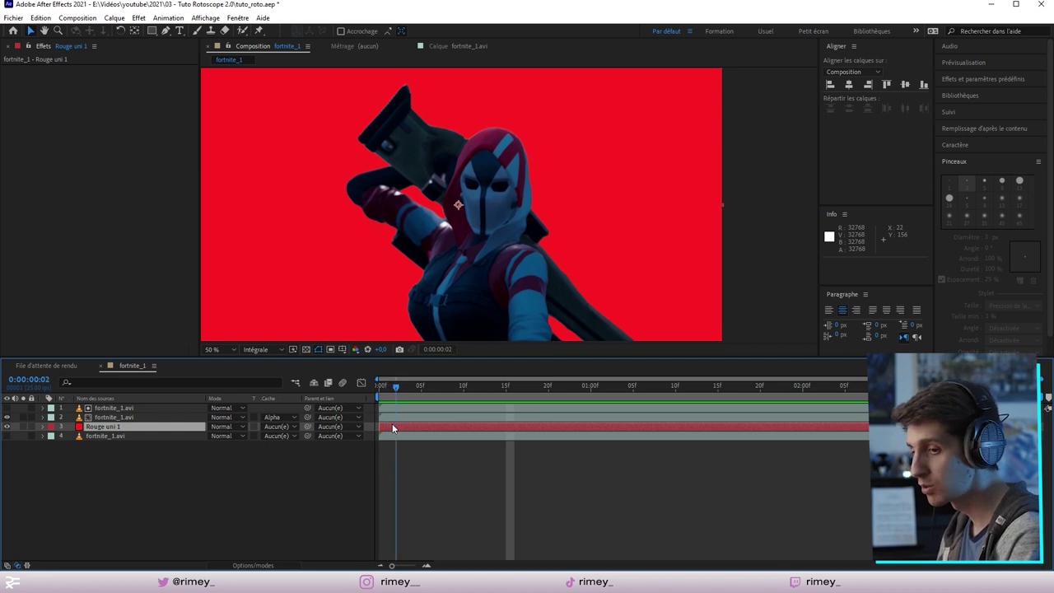
Delete the Rouge uni 1 solid and matted layer 2, then add a new adjustment layer.
{"action": "key", "text": "space"}
{"action": "key", "text": "space"}
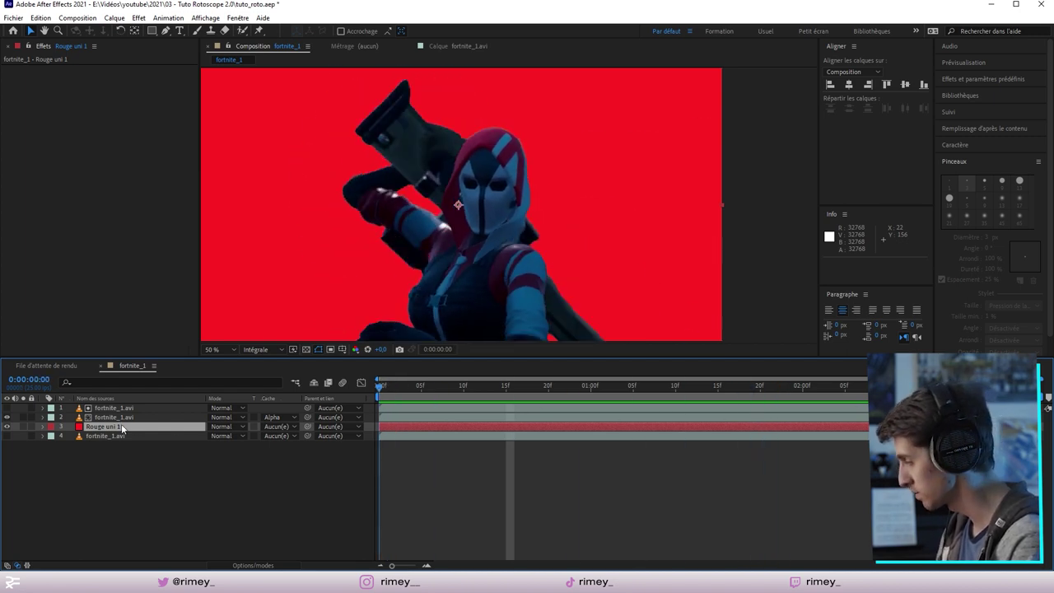
{"action": "key", "text": "Delete"}
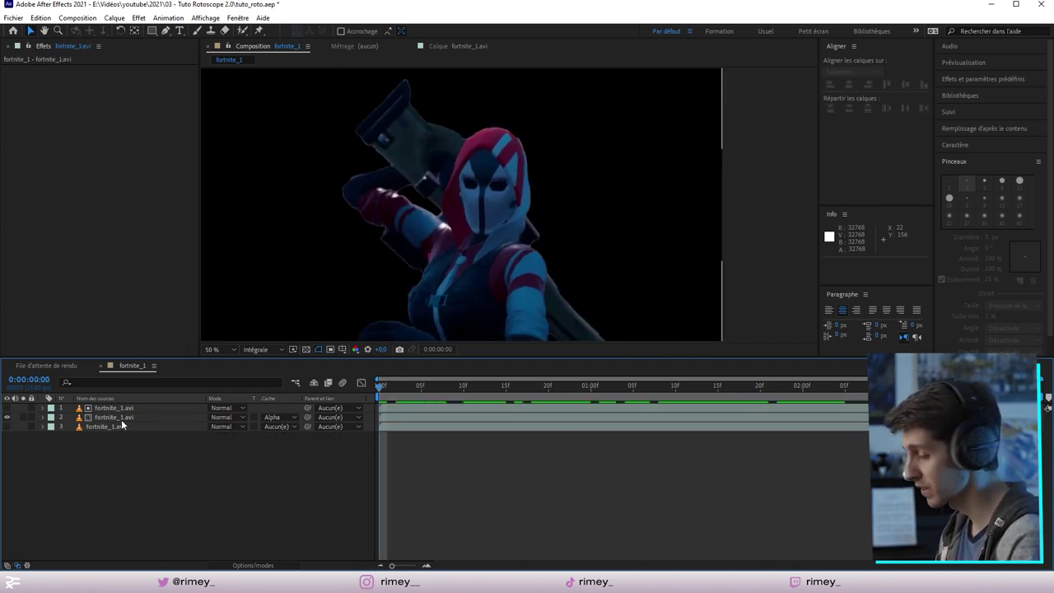
{"action": "left_click", "coordinate": [131, 418]}
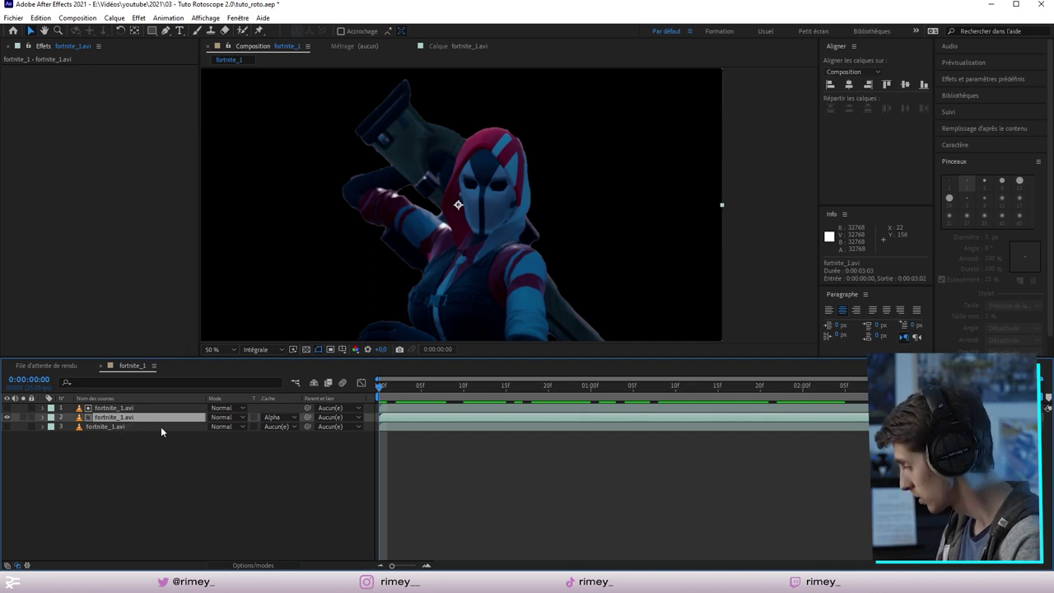
{"action": "key", "text": "Delete"}
{"action": "left_click", "coordinate": [120, 417]}
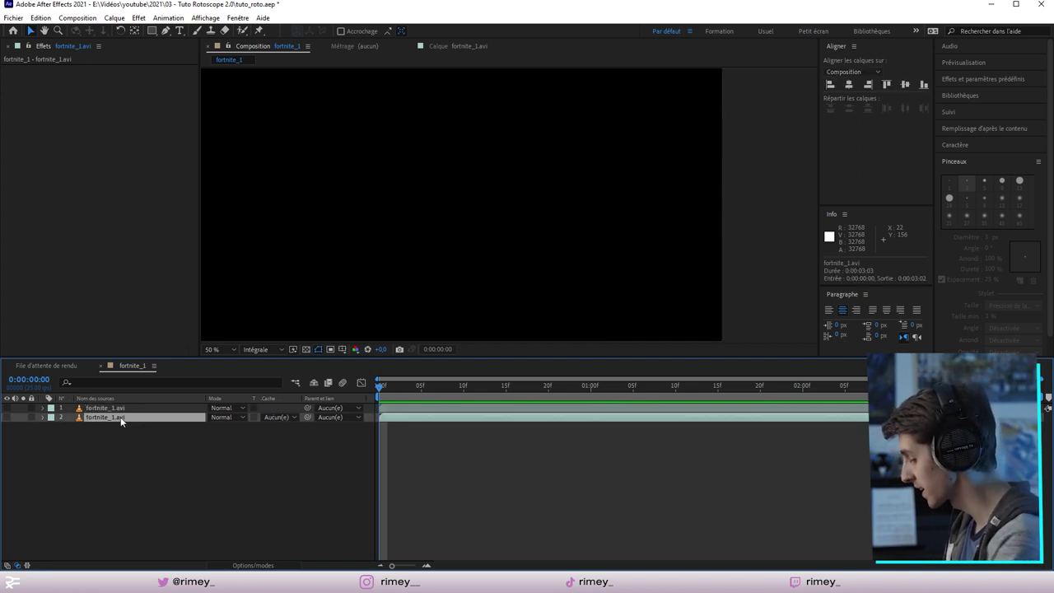
{"action": "key", "text": "ctrl+alt+y"}
Set Calque d'effets 2's track matte to Alpha and apply the Remplir fill effect.
{"action": "left_click", "coordinate": [294, 416]}
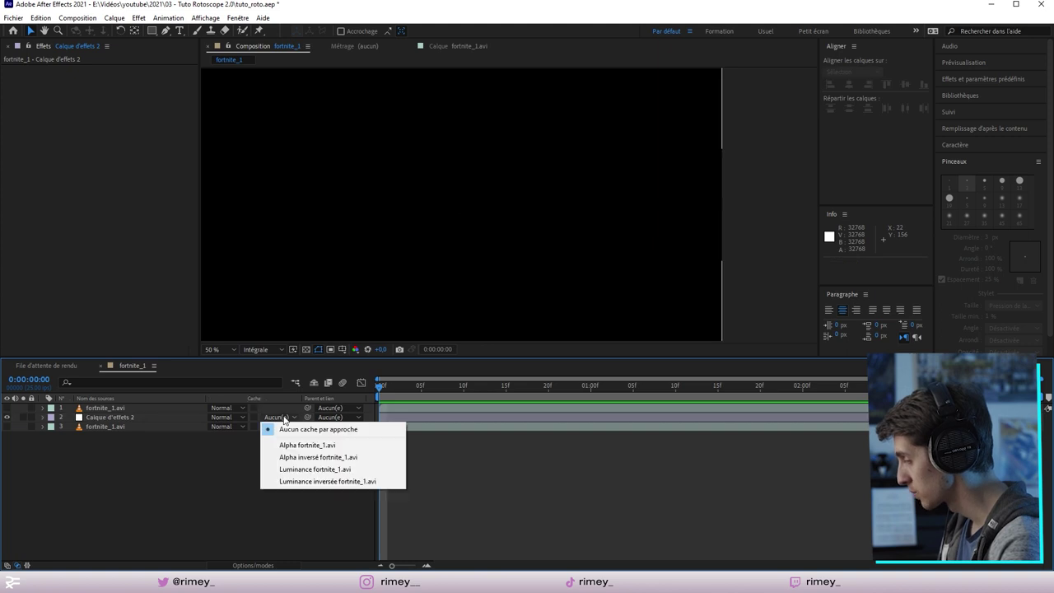
{"action": "left_click", "coordinate": [305, 445]}
{"action": "left_click", "coordinate": [411, 417]}
{"action": "key", "text": "ctrl+space"}
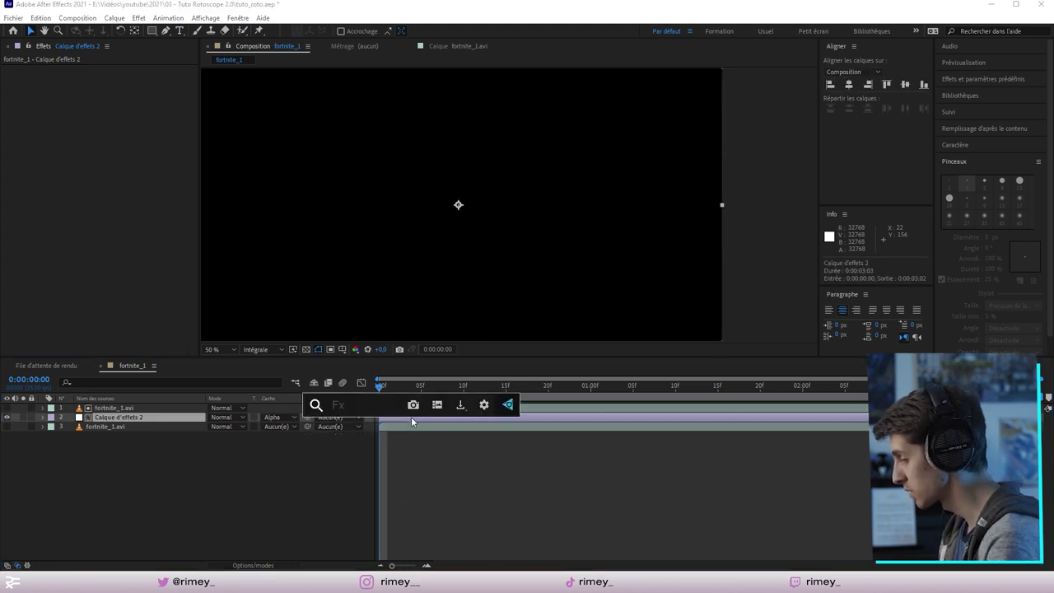
{"action": "type", "text": "rempl"}
{"action": "key", "text": "Down"}
{"action": "key", "text": "Return"}
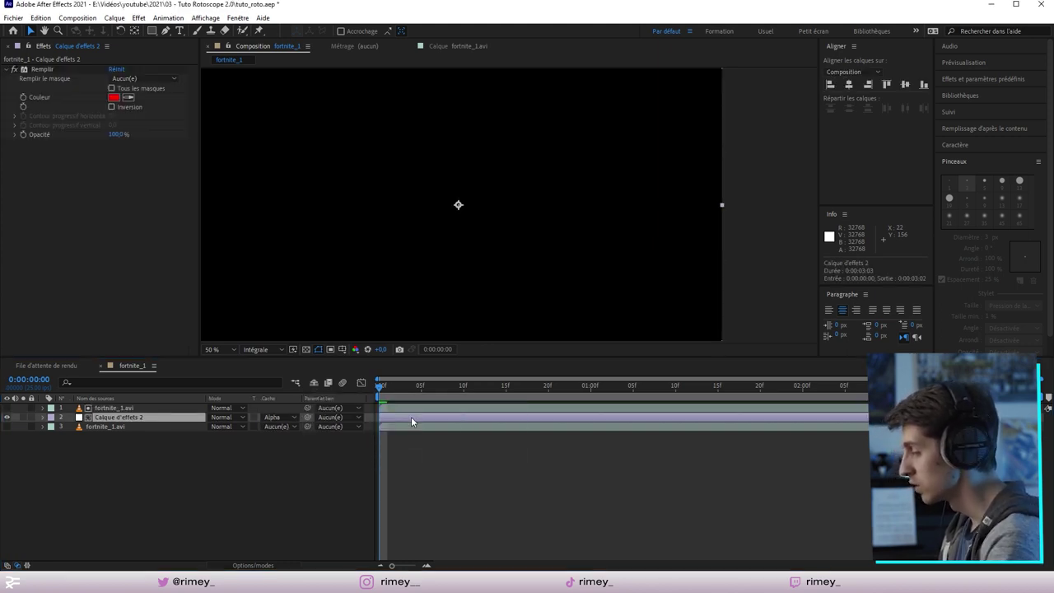
Show the bottom footage layer and switch the matte to Alpha Inverted for a red background.
{"action": "left_click", "coordinate": [7, 426]}
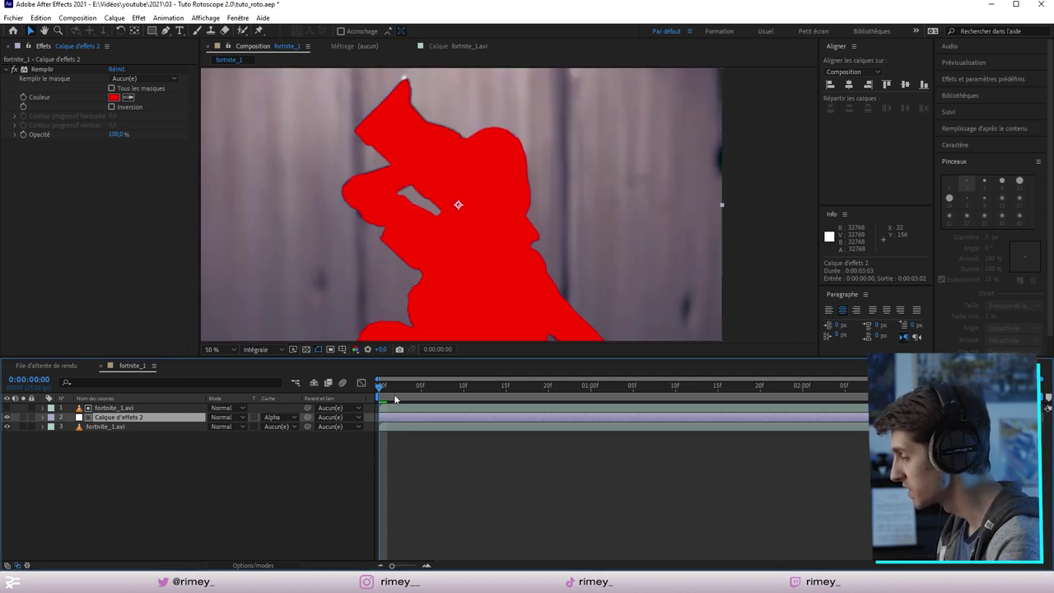
{"action": "left_click_drag", "start_coordinate": [393, 392], "coordinate": [555, 401]}
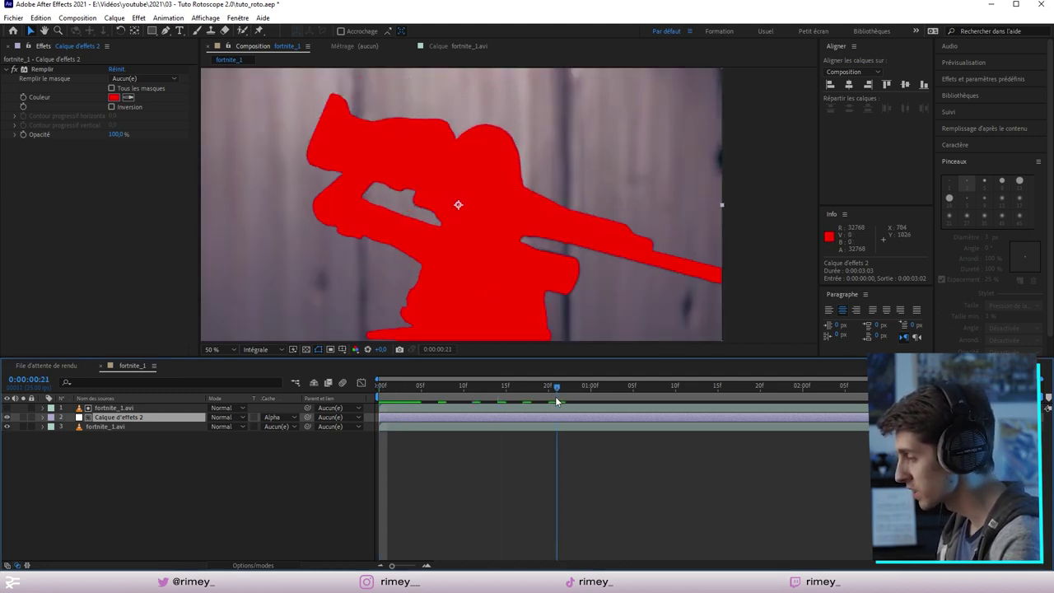
{"action": "left_click", "coordinate": [278, 416]}
{"action": "left_click", "coordinate": [316, 454]}
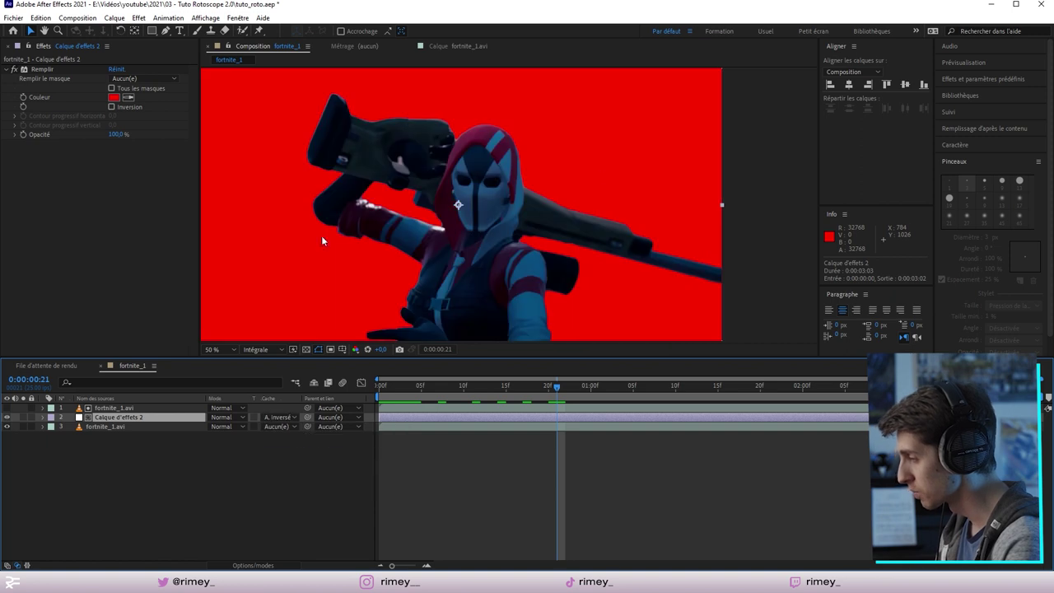
{"action": "left_click_drag", "start_coordinate": [558, 398], "coordinate": [379, 397]}
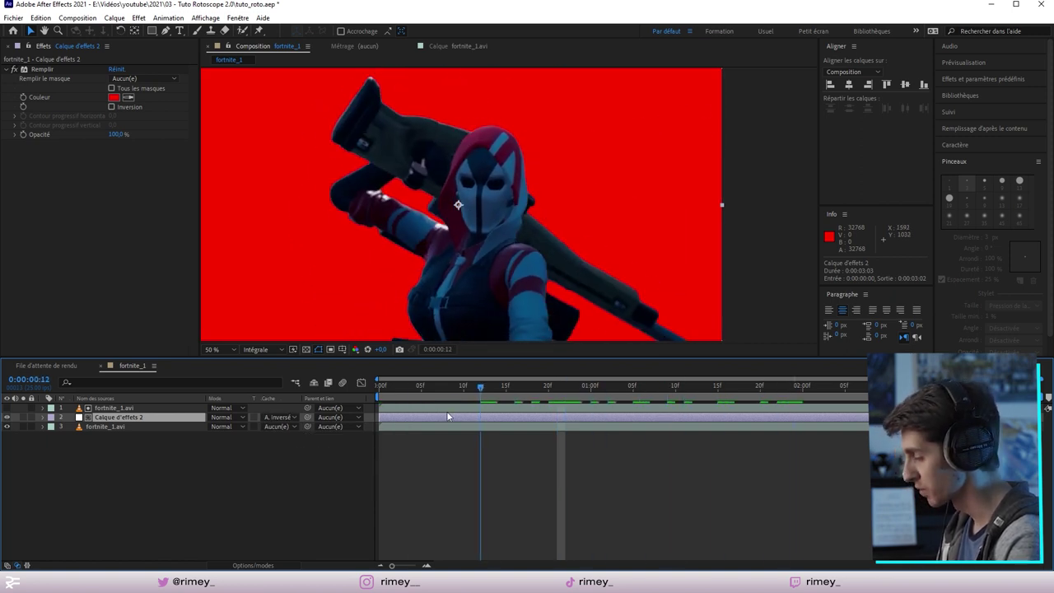
{"action": "left_click", "coordinate": [278, 417]}
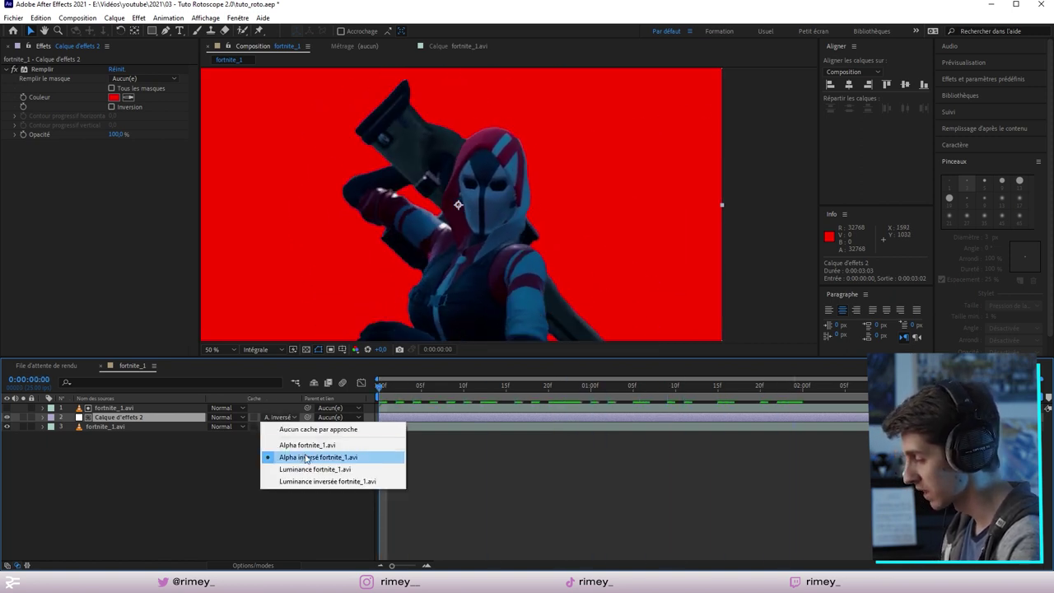
{"action": "left_click", "coordinate": [317, 457]}
{"action": "left_click_drag", "start_coordinate": [376, 386], "coordinate": [618, 356]}
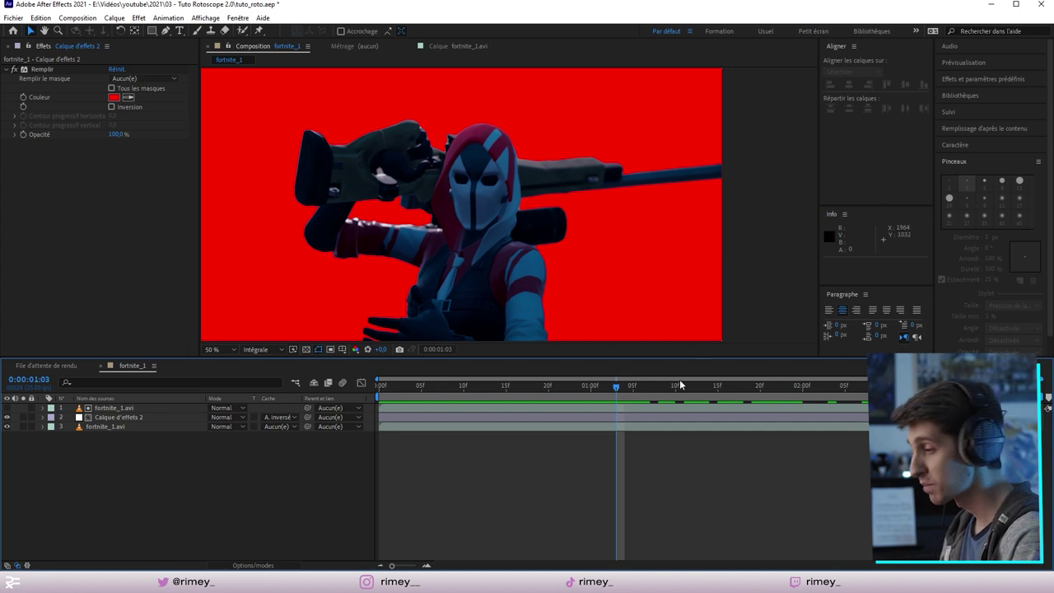
{"action": "left_click", "coordinate": [657, 407]}
{"action": "left_click", "coordinate": [6, 88]}
{"action": "left_click", "coordinate": [5, 69]}
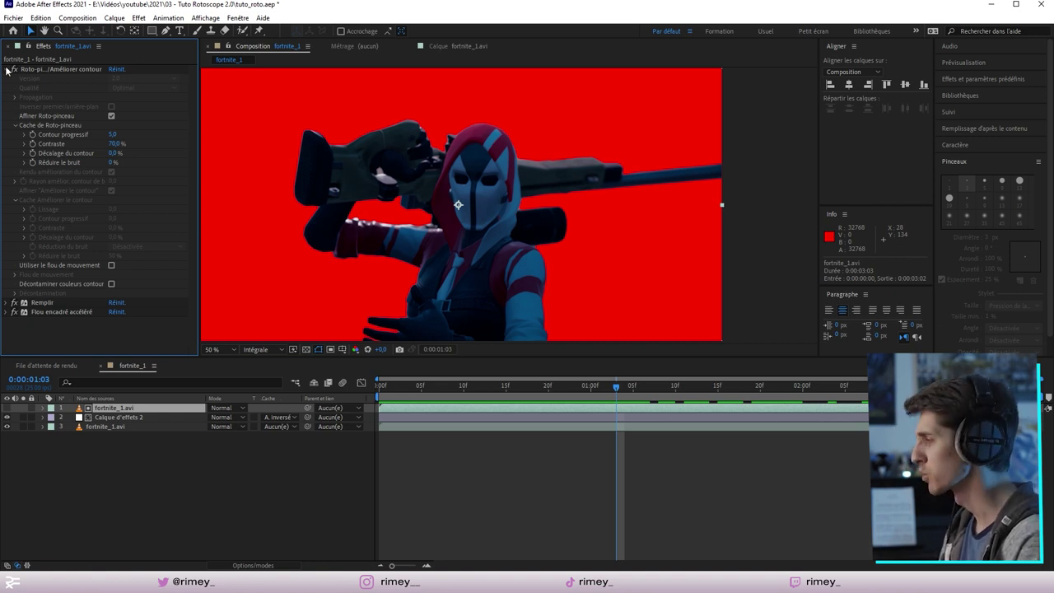
{"action": "left_click", "coordinate": [8, 70]}
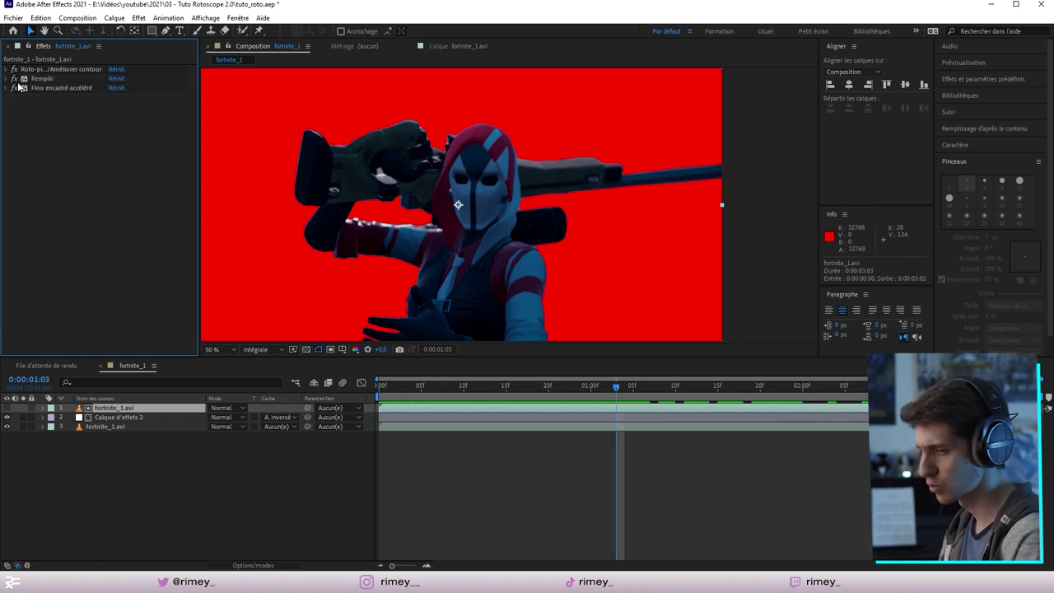
{"action": "left_click", "coordinate": [993, 129]}
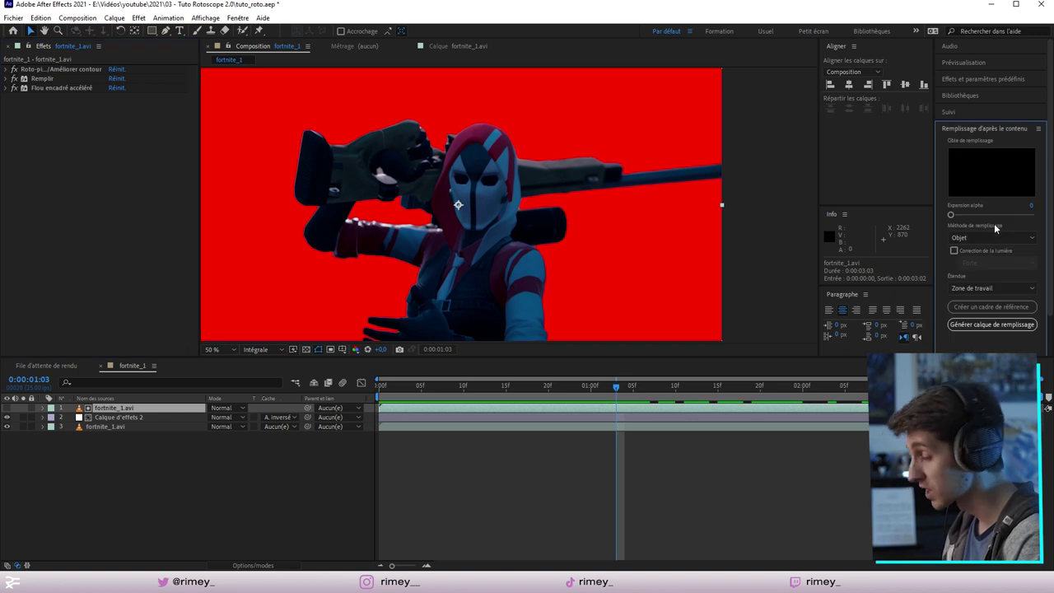
{"action": "left_click", "coordinate": [993, 129]}
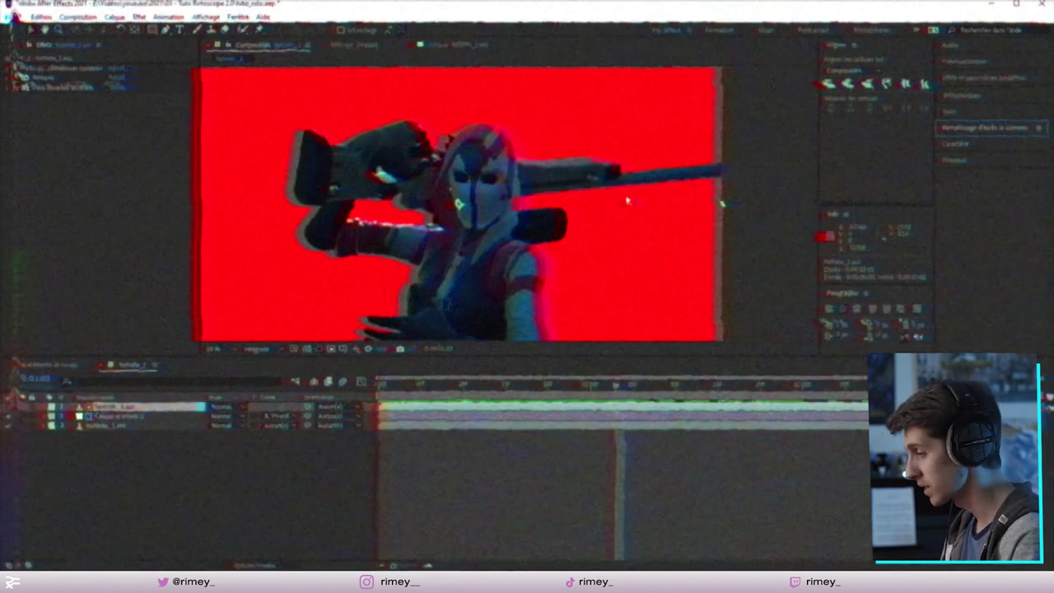